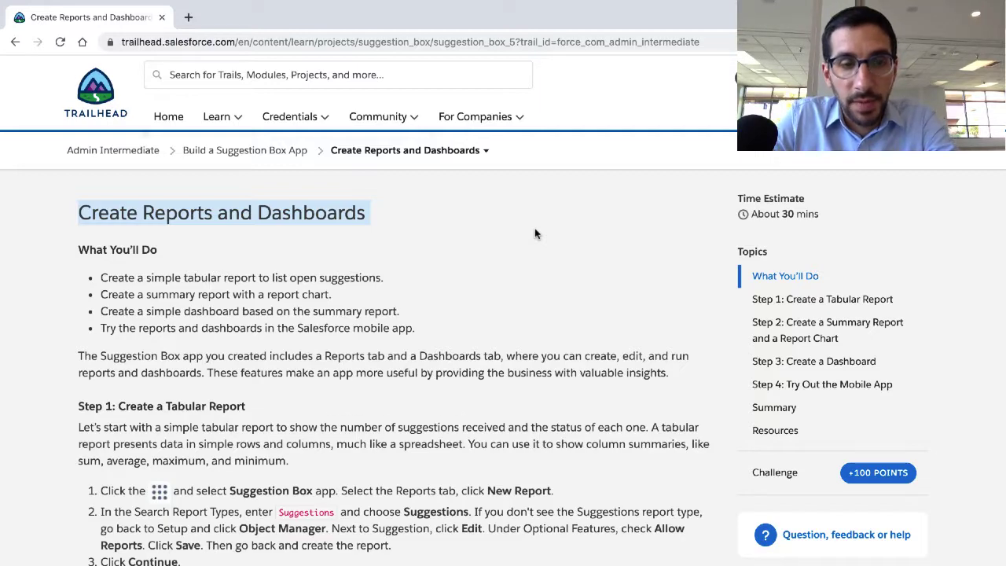
# Read the objectives and introduction of the Create Reports and Dashboards unit on Trailhead.
pyautogui.scroll(-1, 534, 233)
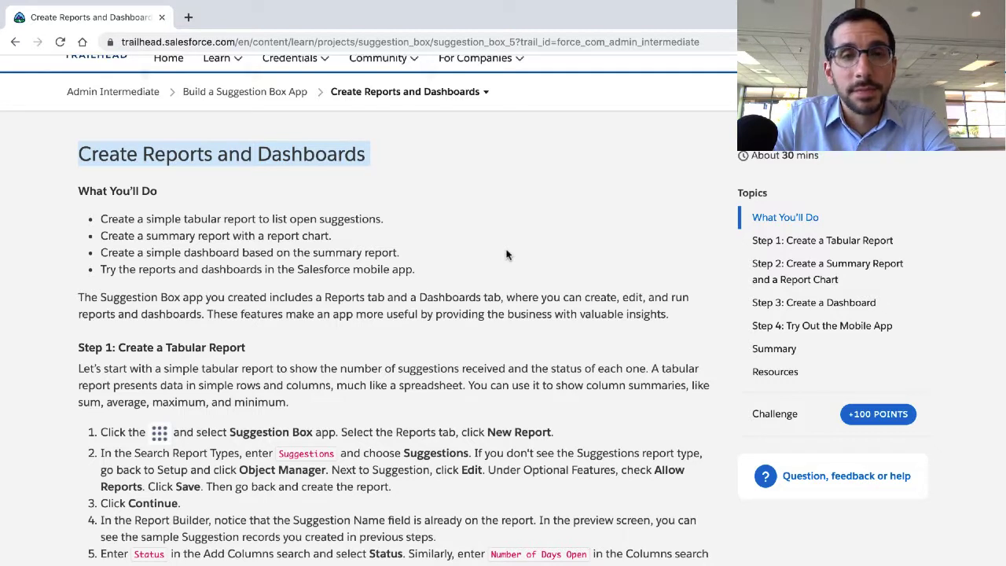
pyautogui.tripleClick(297, 223)
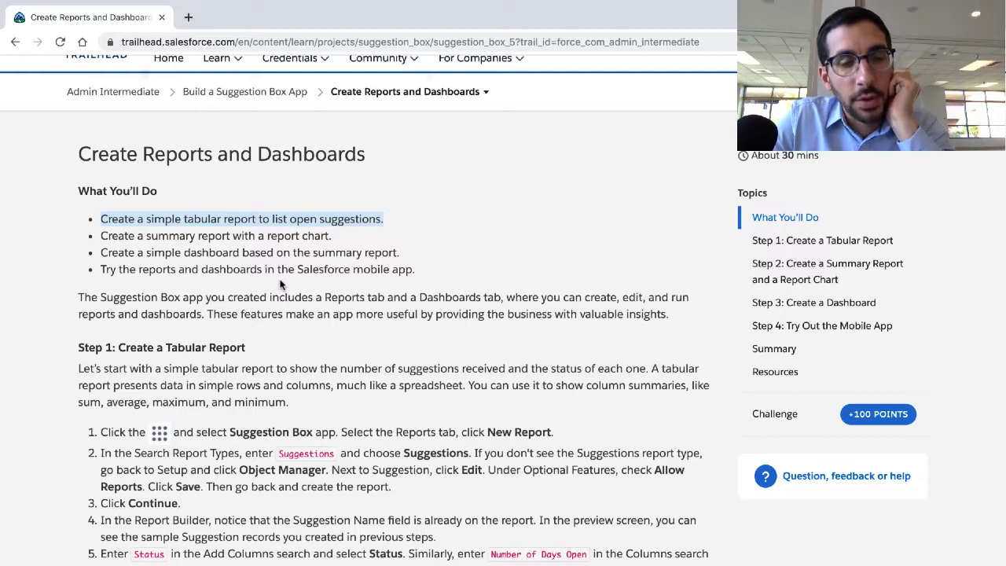
pyautogui.tripleClick(277, 236)
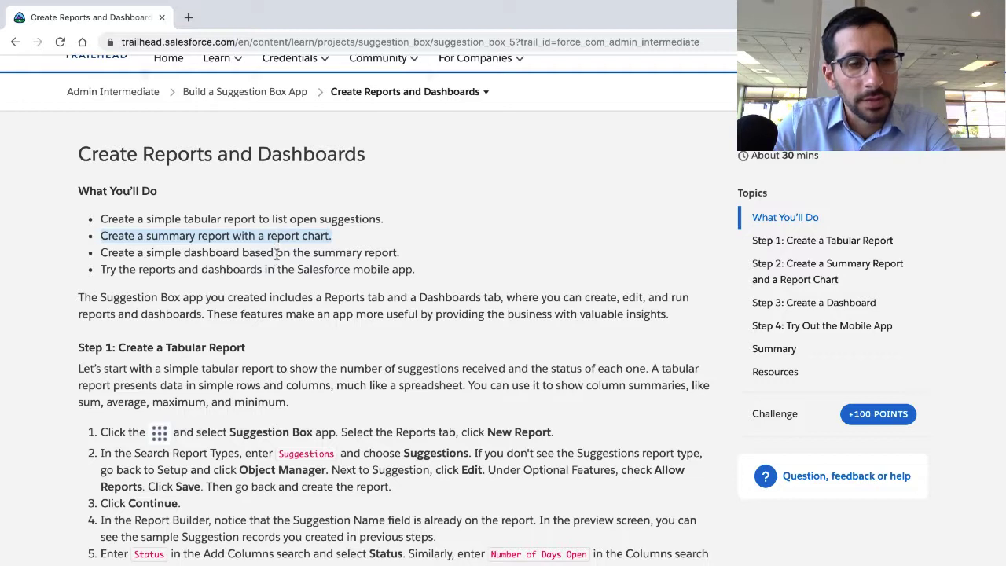
pyautogui.tripleClick(276, 252)
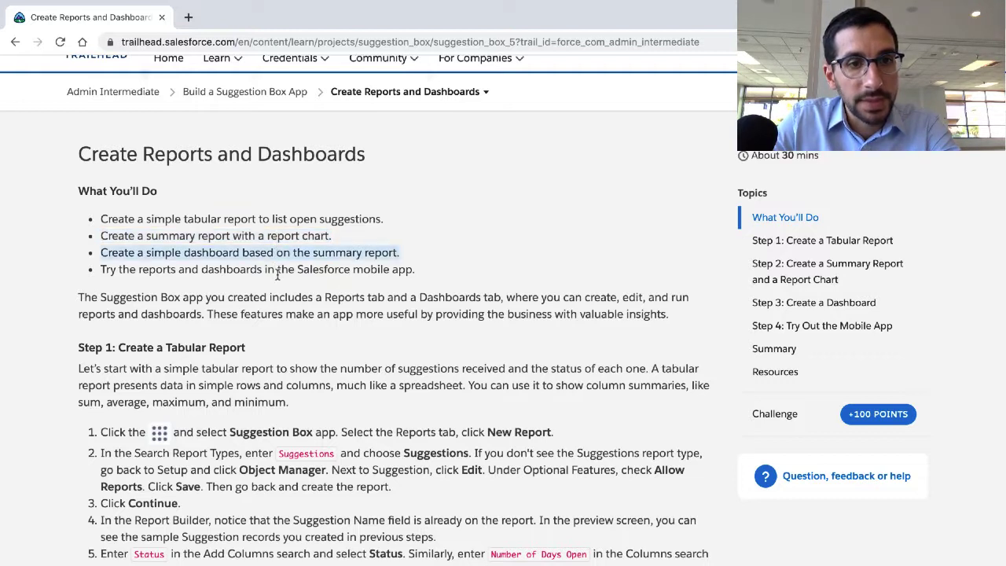
pyautogui.tripleClick(276, 269)
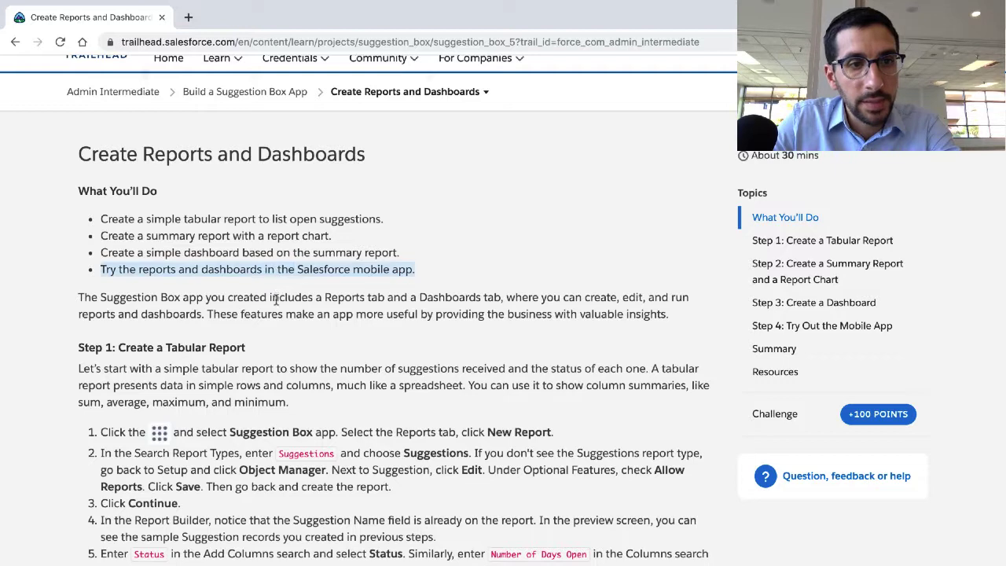
pyautogui.scroll(-2, 277, 300)
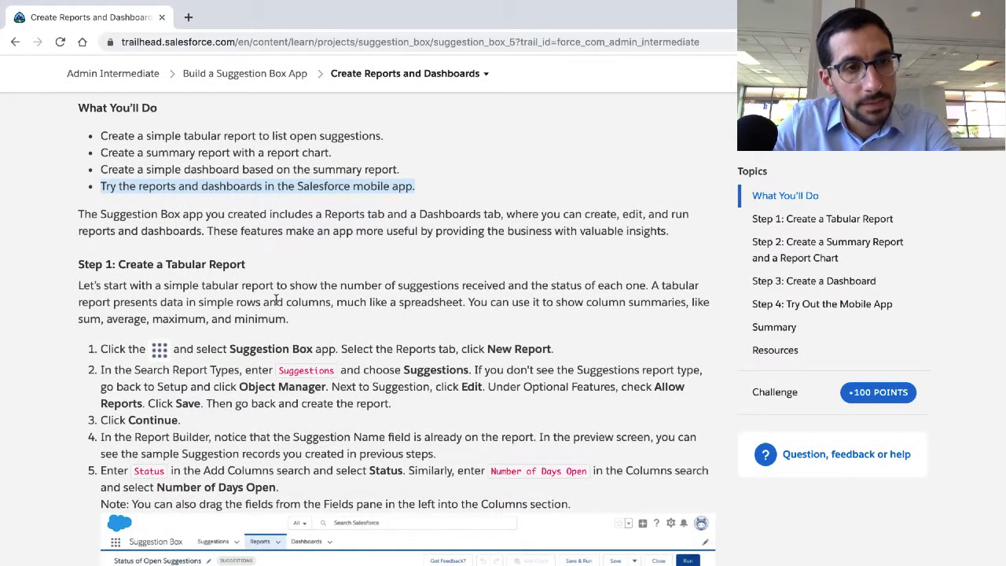
pyautogui.doubleClick(262, 230)
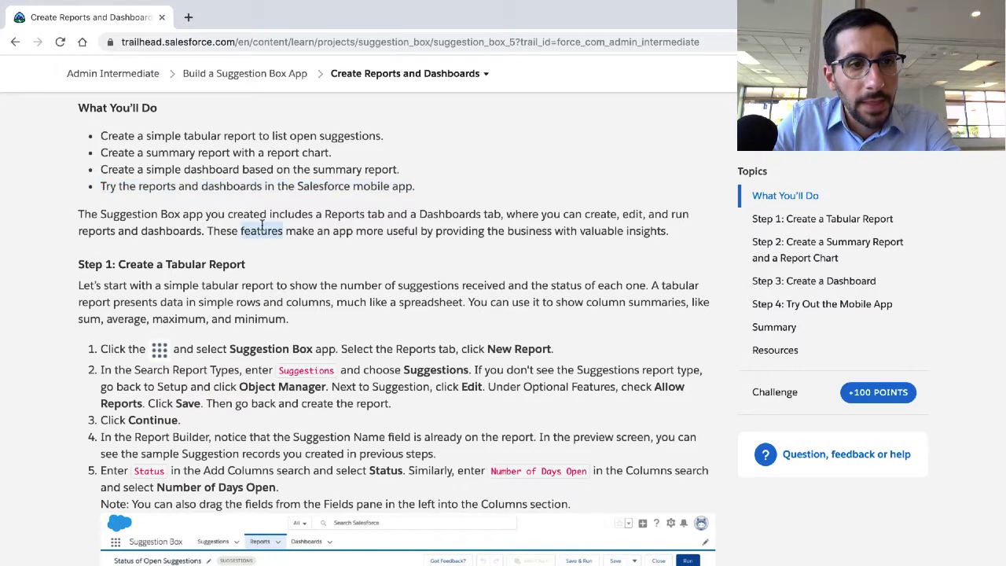
pyautogui.tripleClick(262, 226)
pyautogui.scroll(-1, 256, 269)
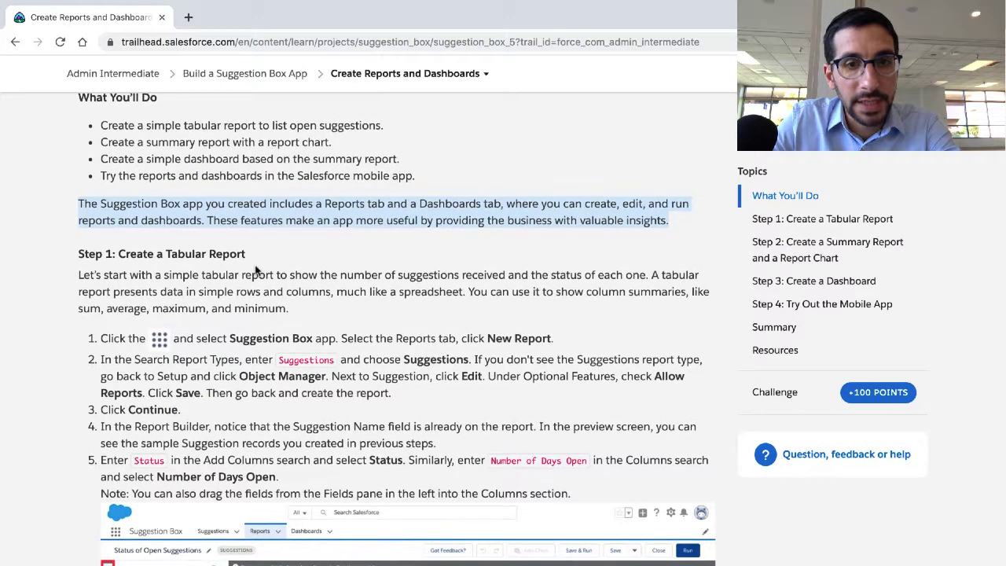
pyautogui.scroll(1, 255, 270)
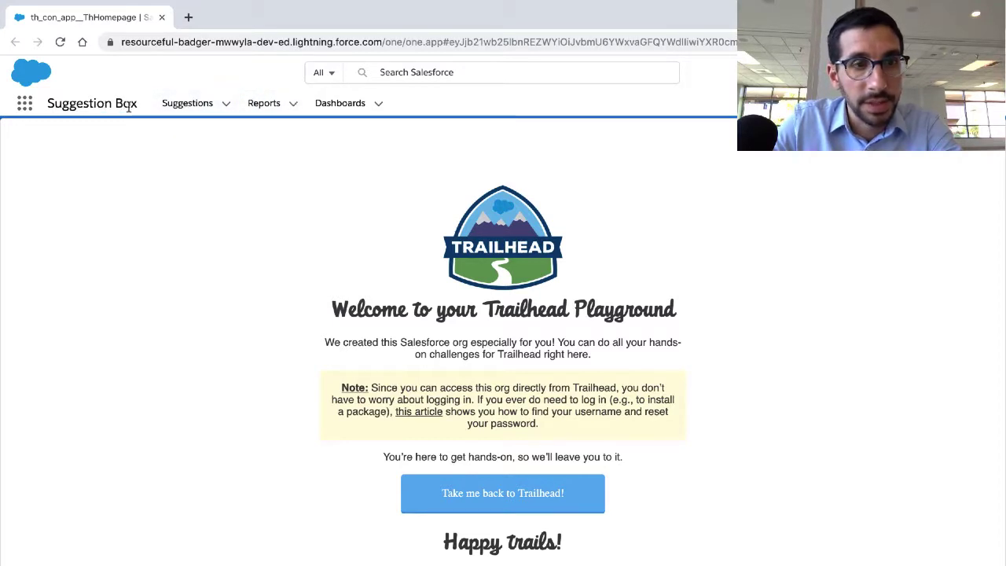
# Look over the recent reports and recent dashboards in the Suggestion Box app of the Trailhead Playground.
pyautogui.click(264, 102)
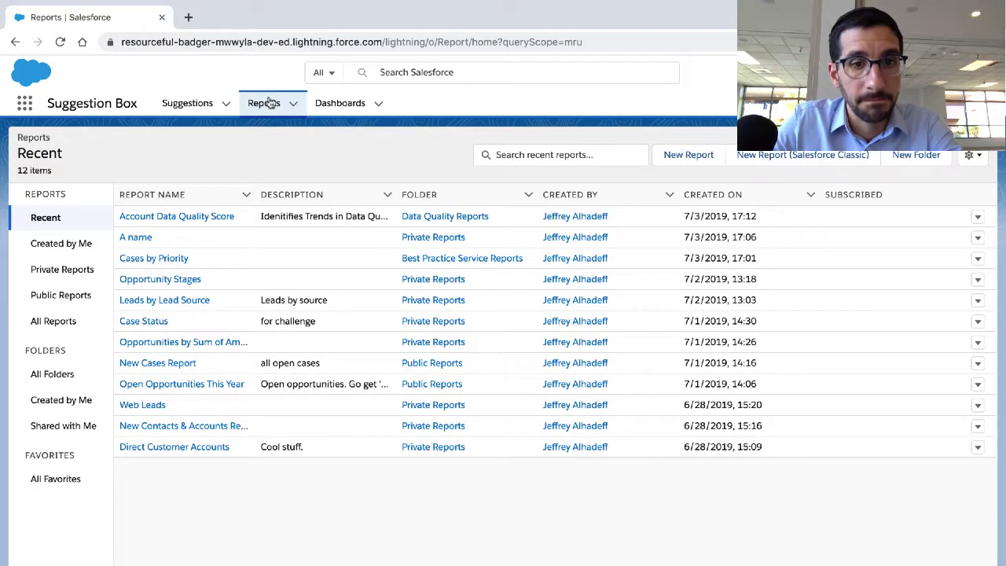
pyautogui.click(338, 104)
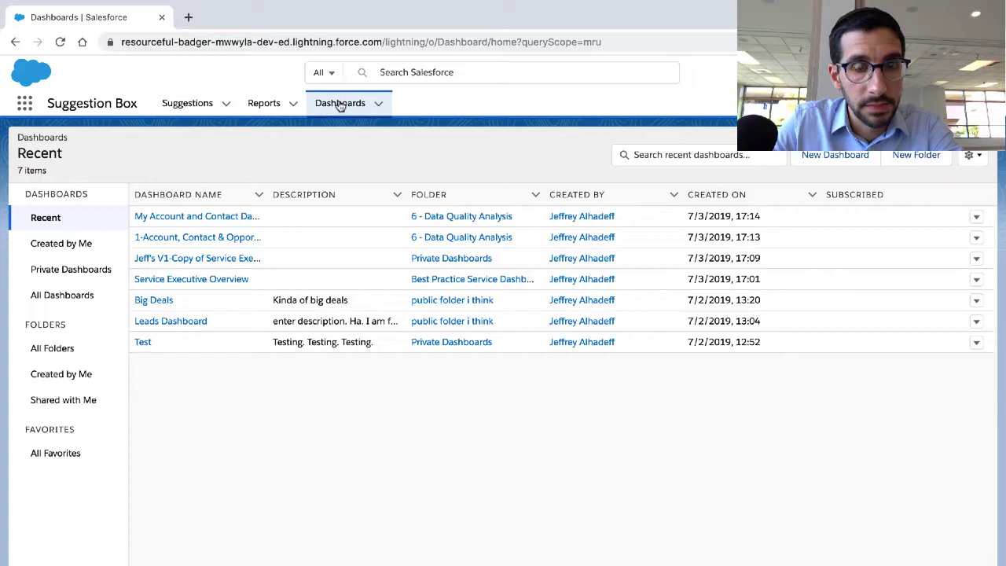
pyautogui.click(267, 108)
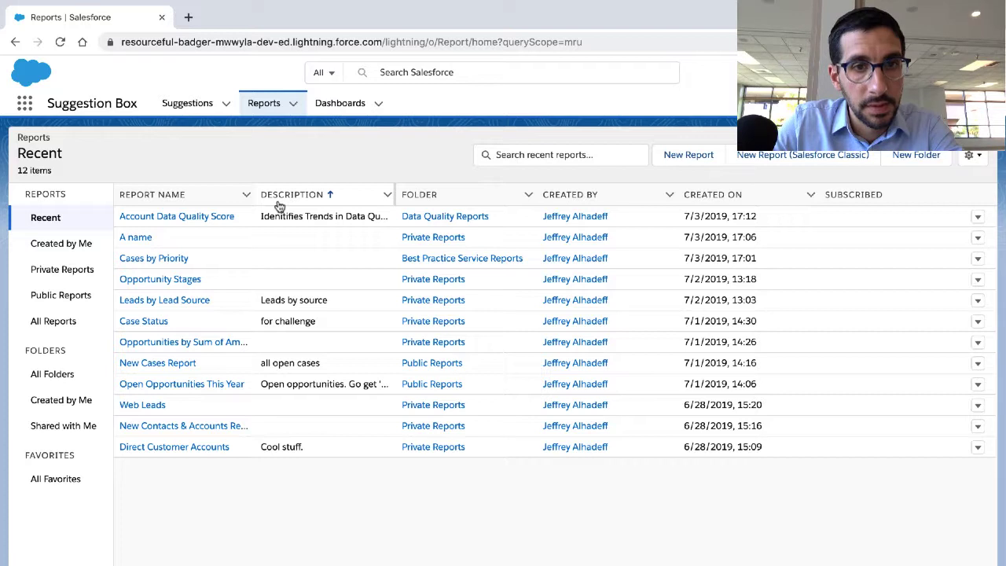
pyautogui.click(355, 102)
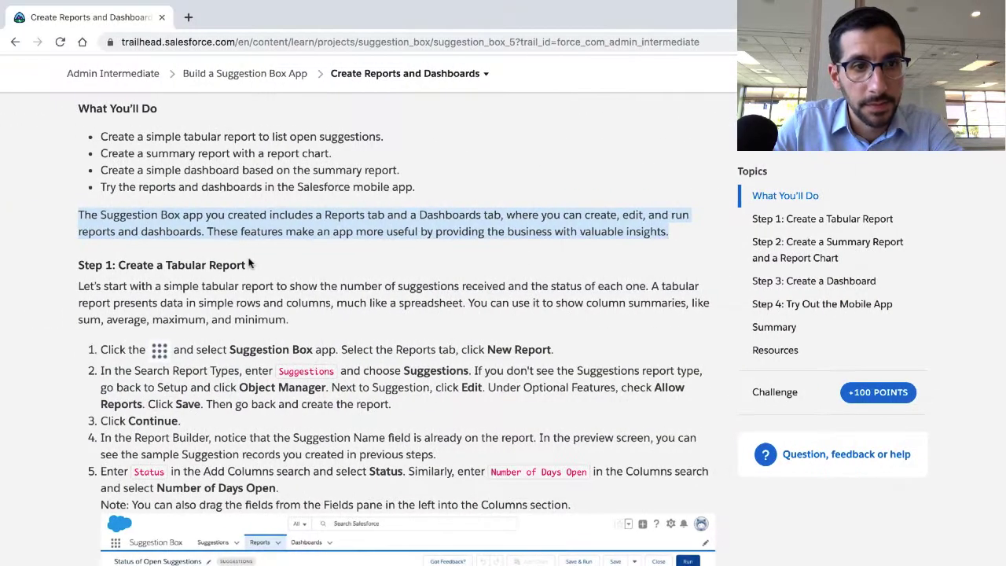
# Return to the Trailhead unit and read the tabular report introduction and the first instruction of Step 1.
pyautogui.scroll(-2, 249, 262)
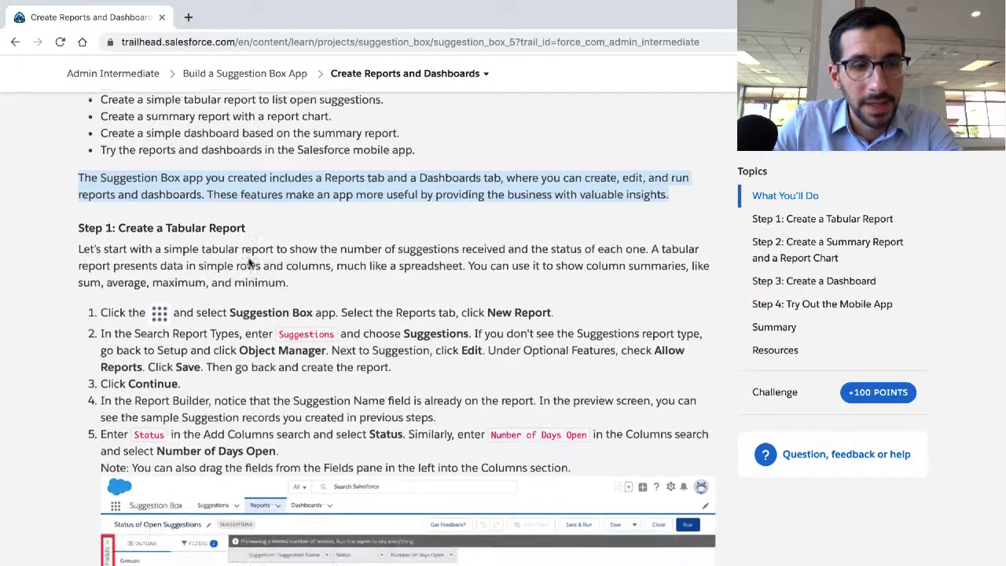
pyautogui.tripleClick(189, 189)
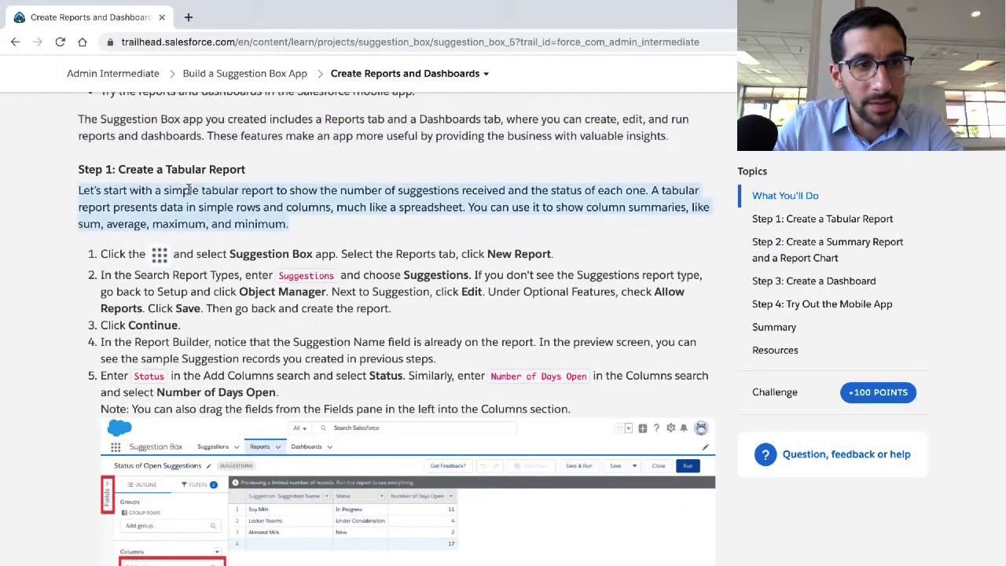
pyautogui.scroll(-1, 184, 252)
pyautogui.scroll(-1, 184, 251)
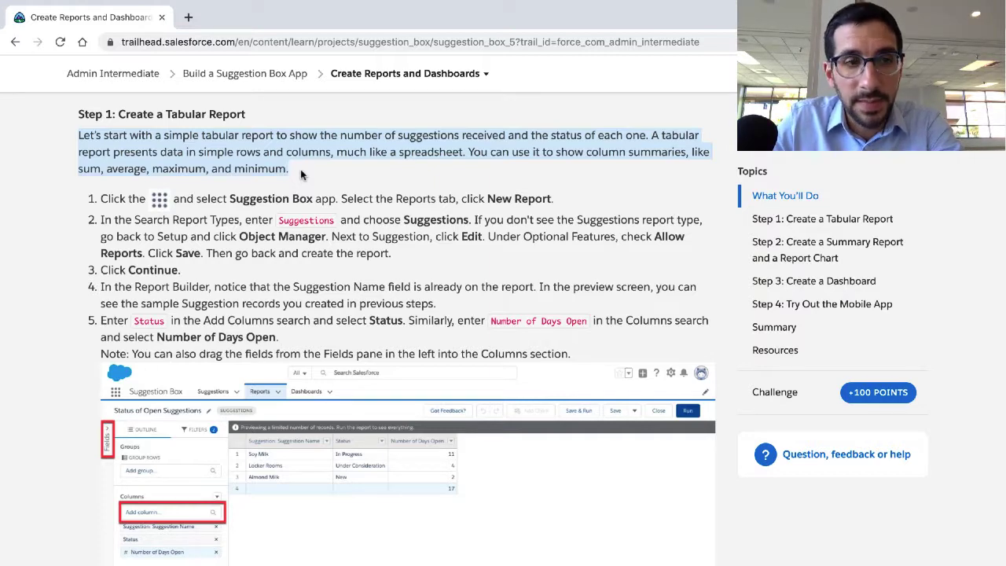
pyautogui.scroll(-1, 292, 206)
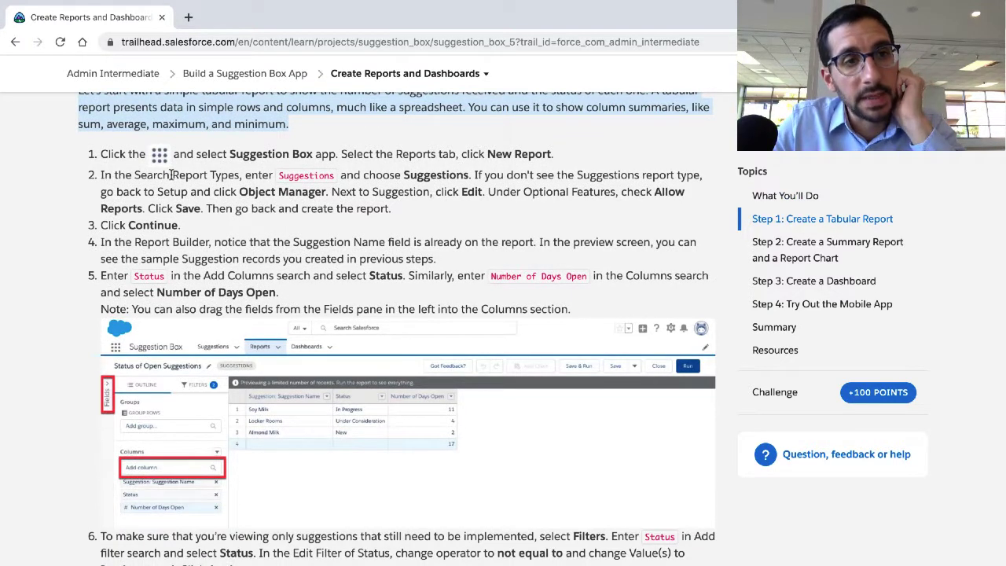
pyautogui.click(233, 154)
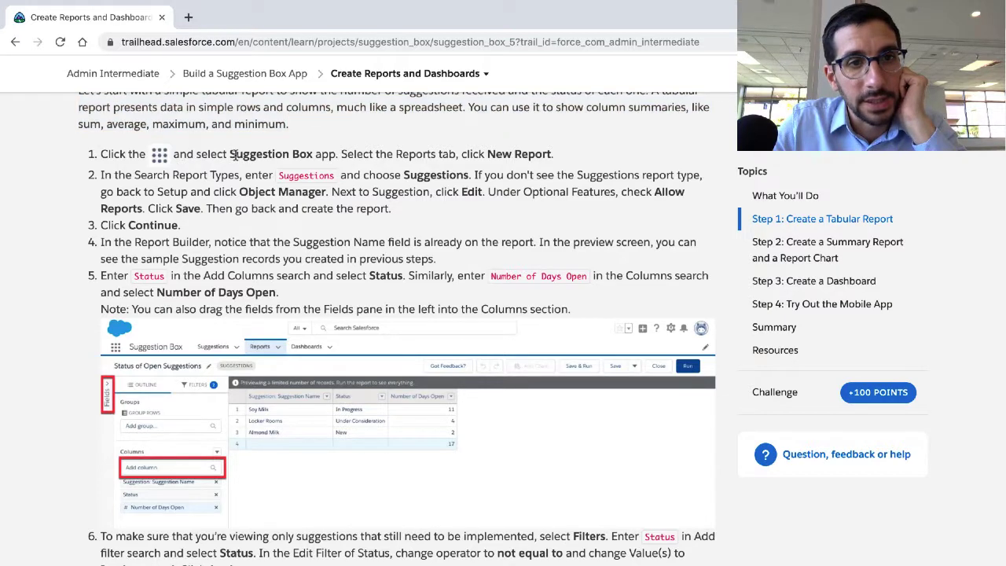
pyautogui.tripleClick(233, 154)
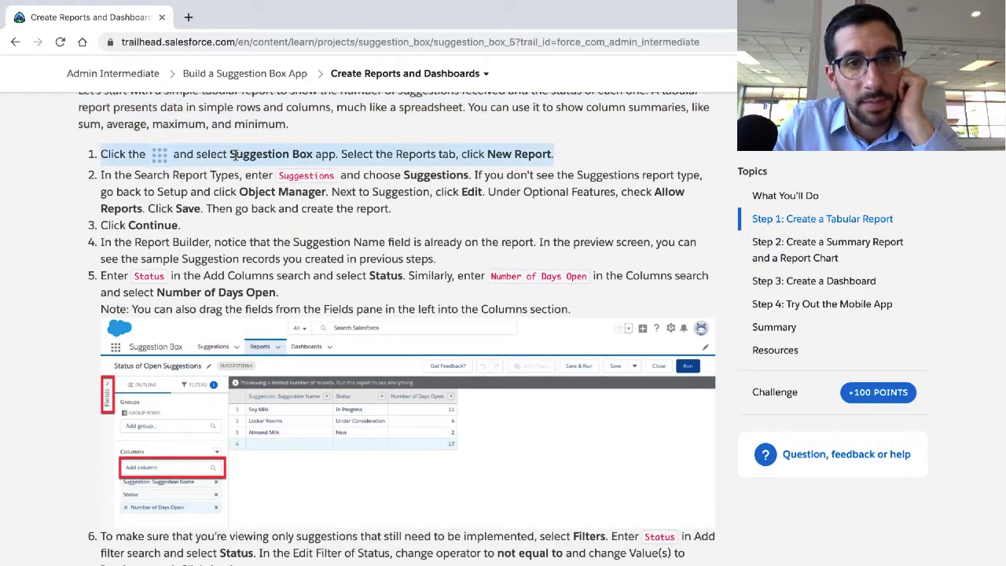
# Create a new report in the playground's Suggestion Box app using the Suggestions report type.
pyautogui.hotkey('ctrl', 'Right')
pyautogui.click(267, 103)
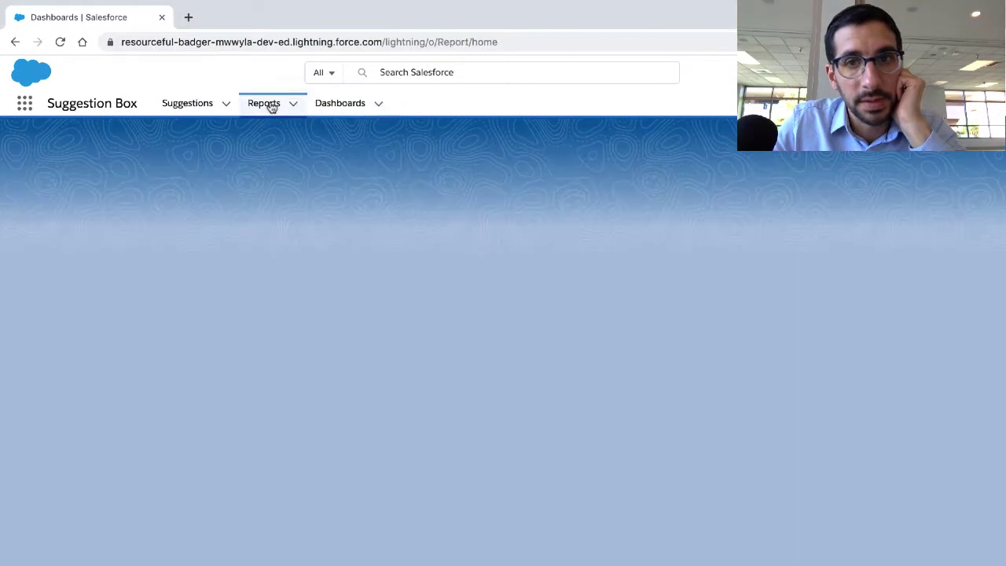
pyautogui.click(697, 156)
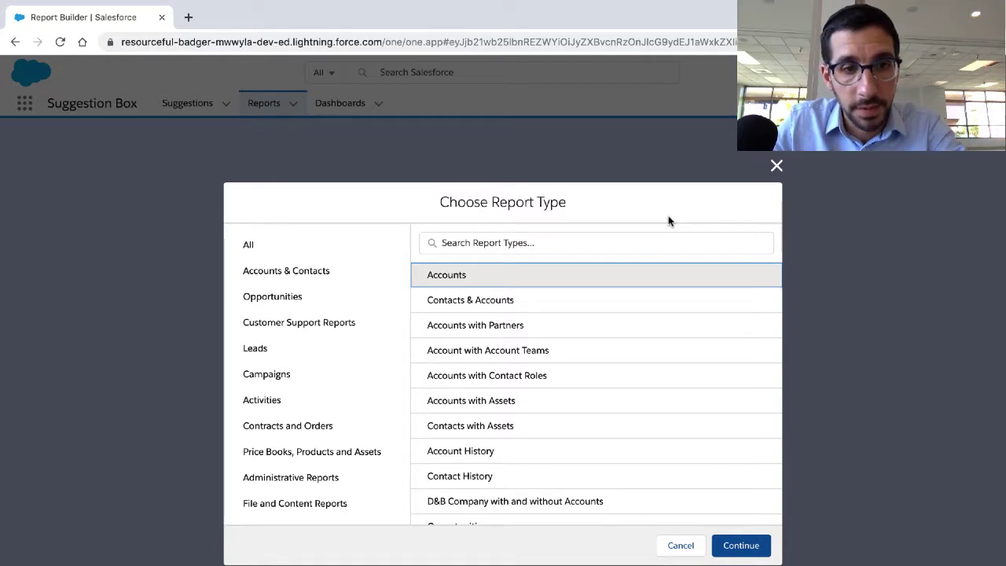
pyautogui.scroll(-2, 398, 390)
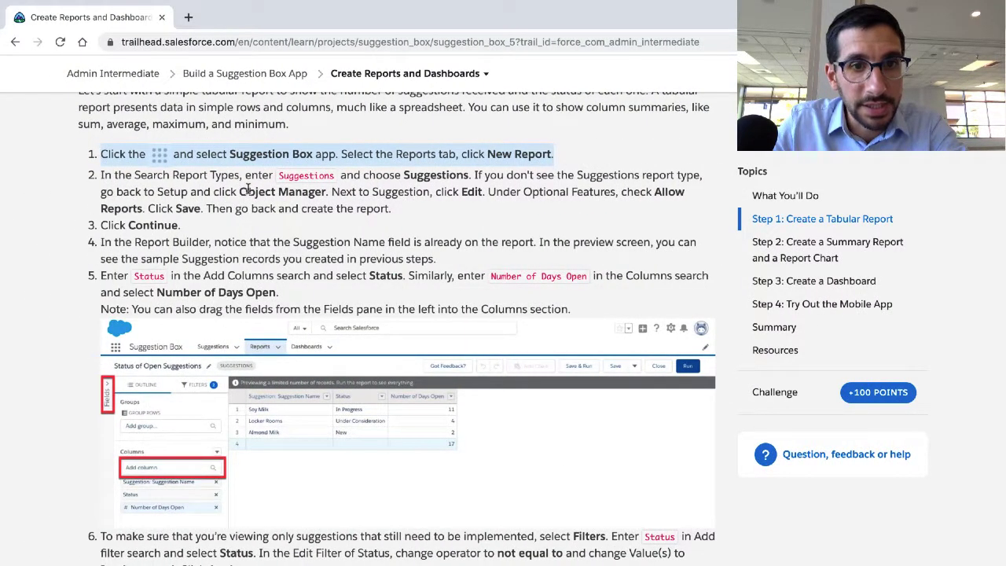
pyautogui.tripleClick(230, 180)
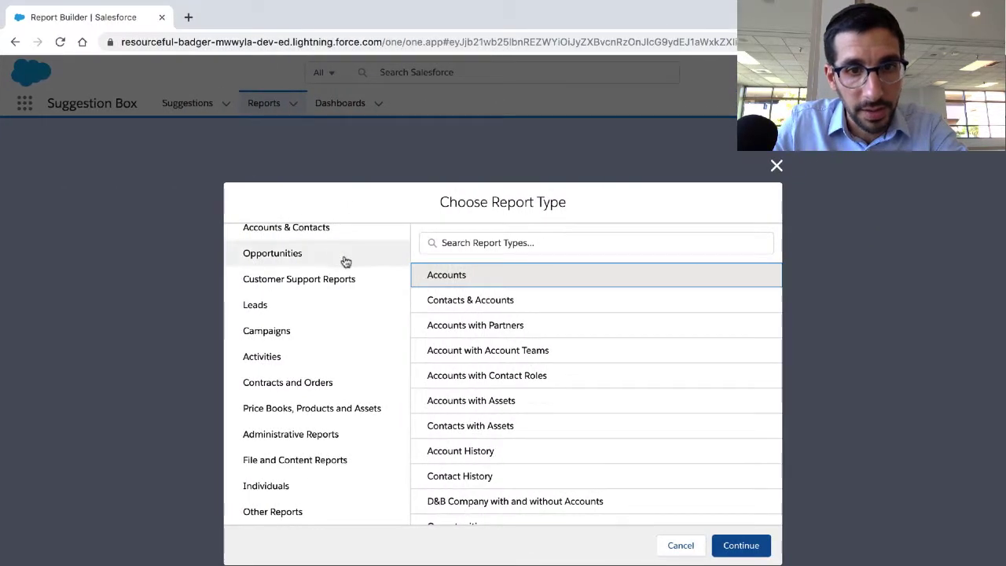
pyautogui.click(510, 242)
pyautogui.write('sugg')
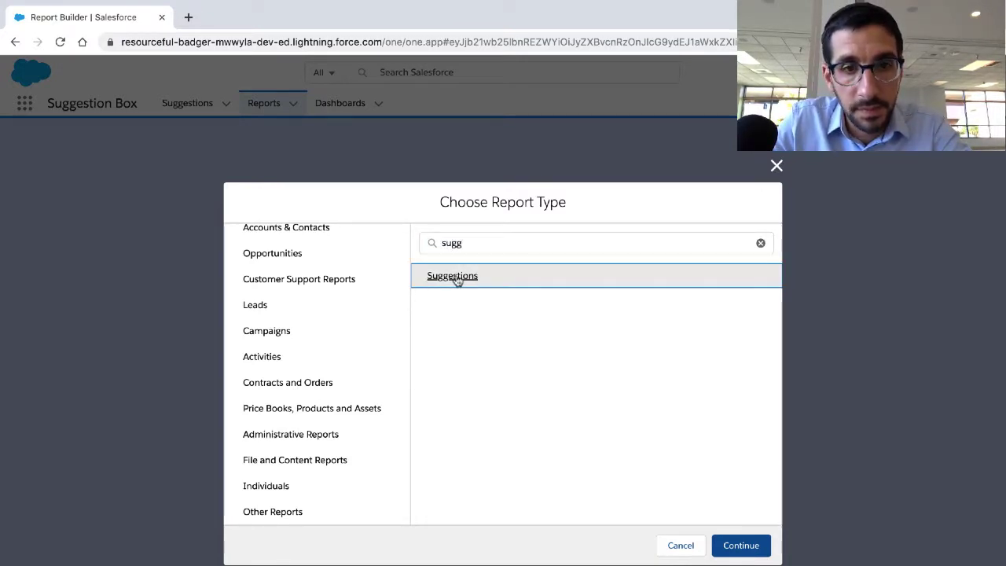
pyautogui.click(739, 545)
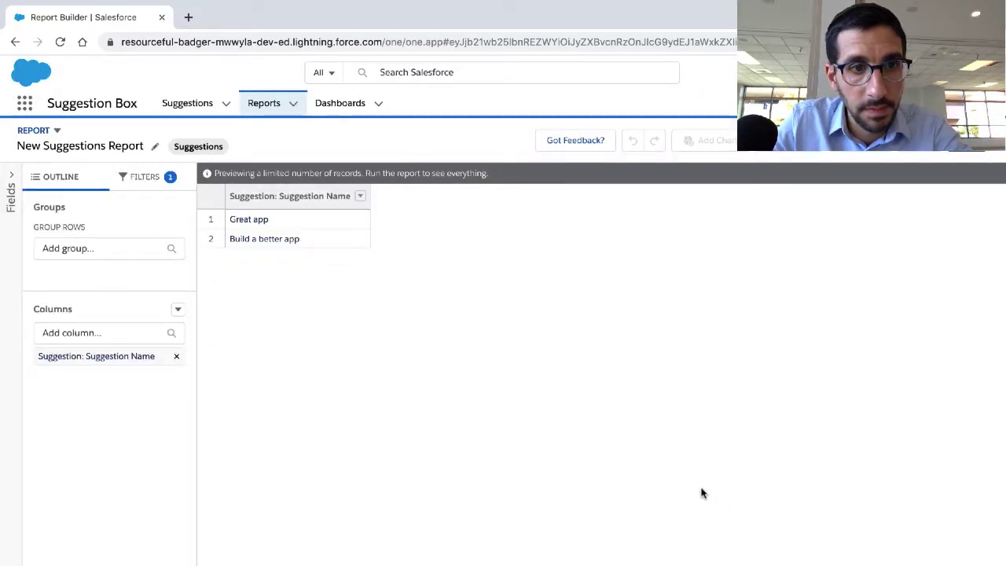
# Check Trailhead instructions 4 and 5, and add the Status and Number of Days Open columns to the new suggestions report.
pyautogui.hotkey('ctrl', 'Left')
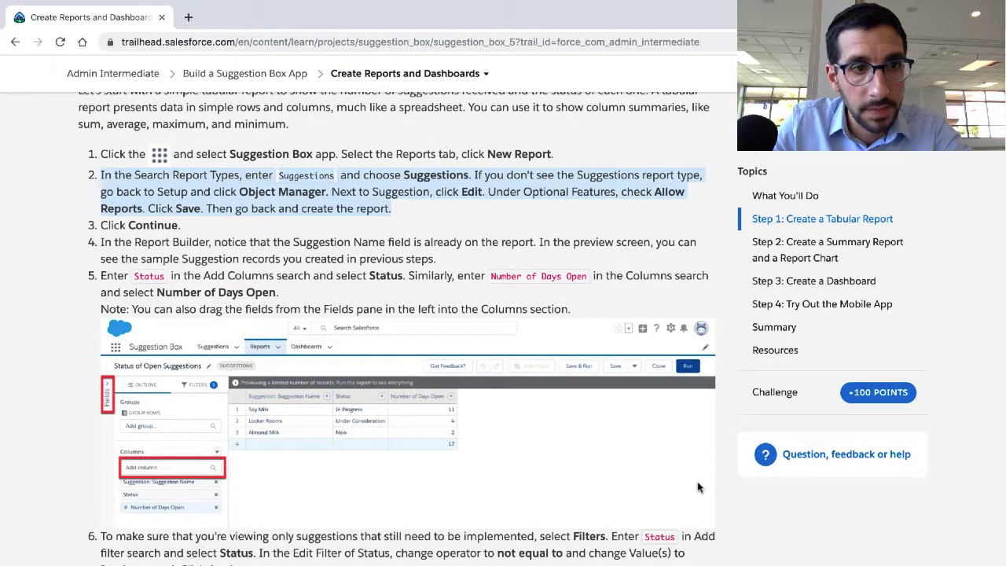
pyautogui.tripleClick(434, 255)
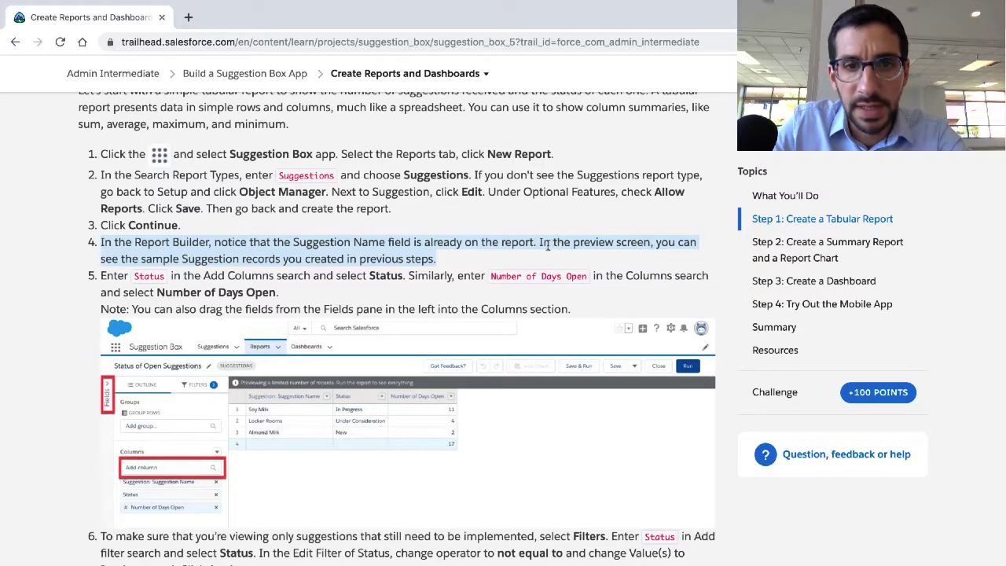
pyautogui.click(531, 246)
pyautogui.tripleClick(518, 234)
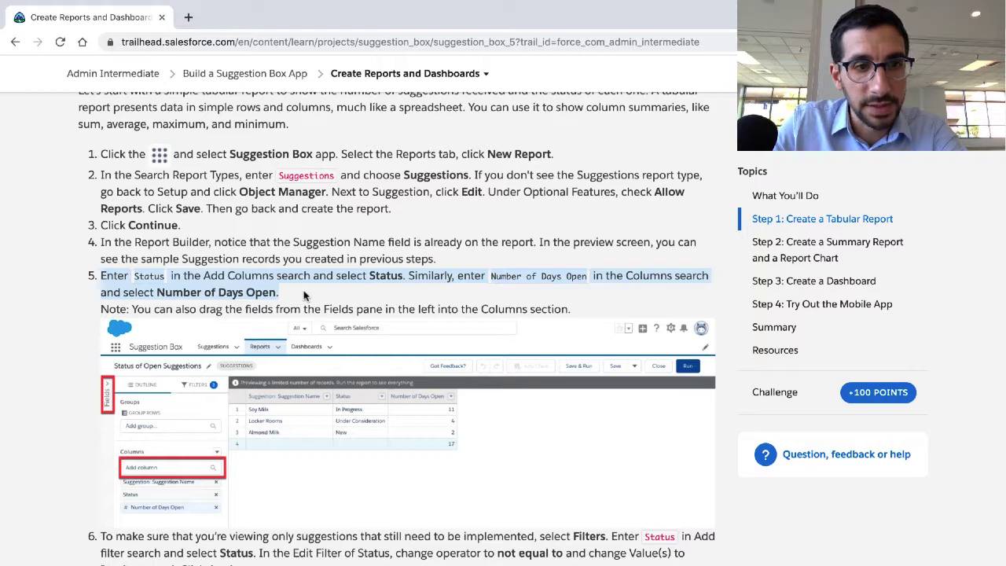
pyautogui.hotkey('ctrl', 'Right')
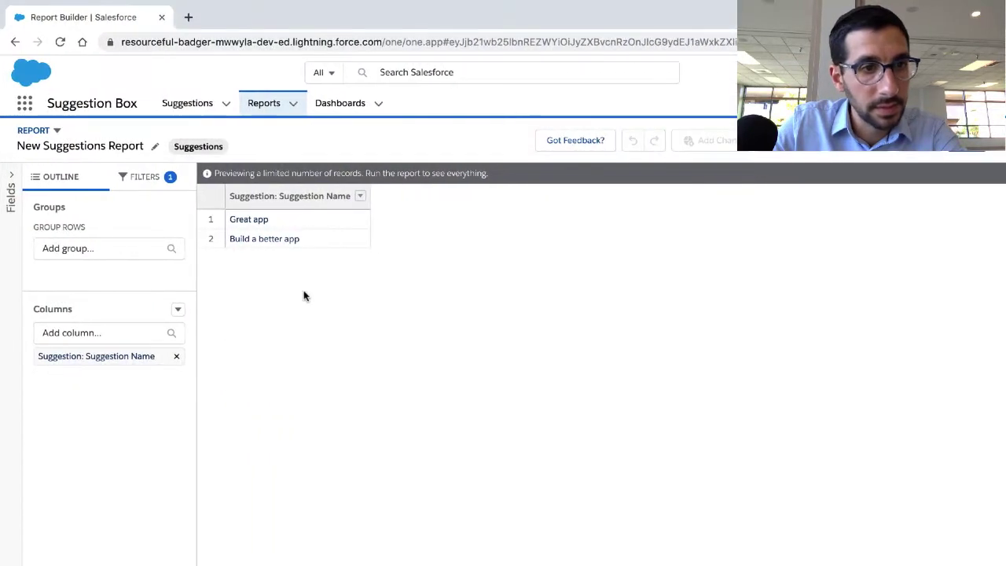
pyautogui.click(155, 333)
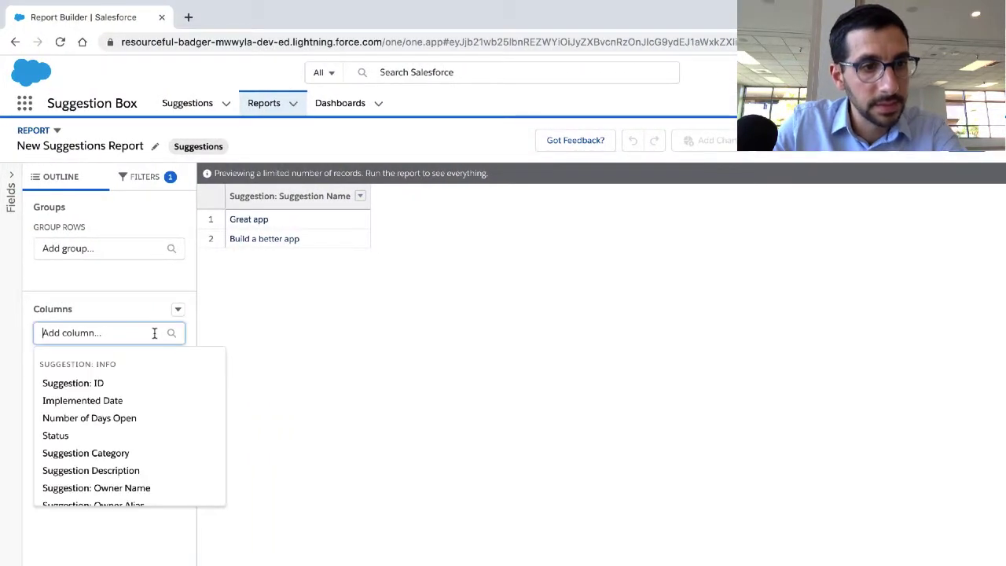
pyautogui.write('statu')
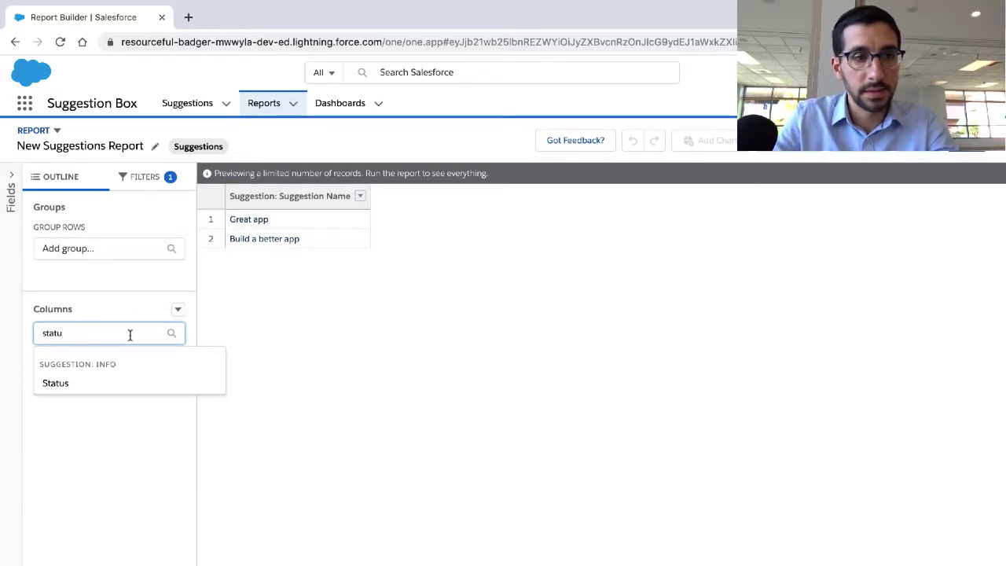
pyautogui.click(62, 384)
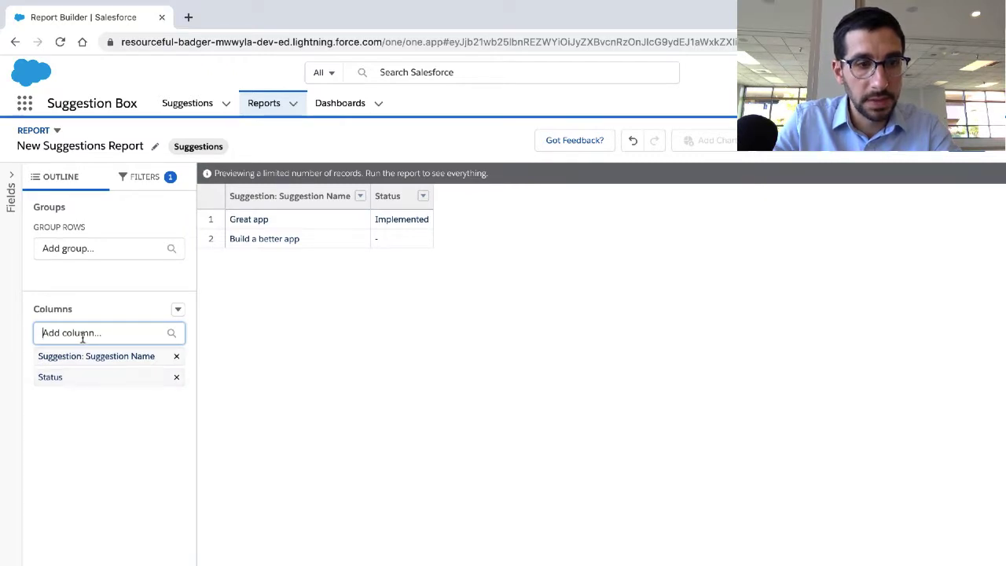
pyautogui.write('numb')
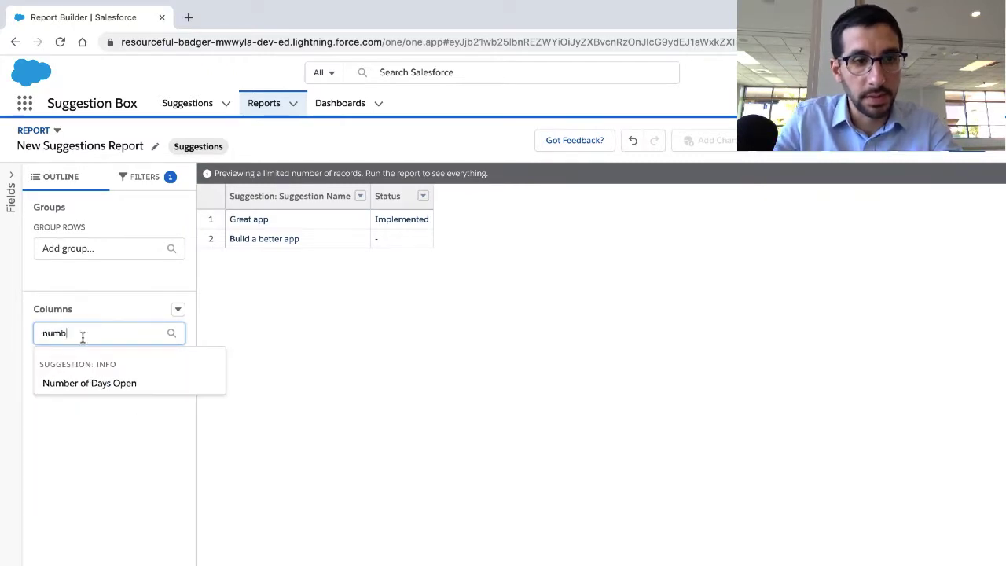
pyautogui.click(73, 382)
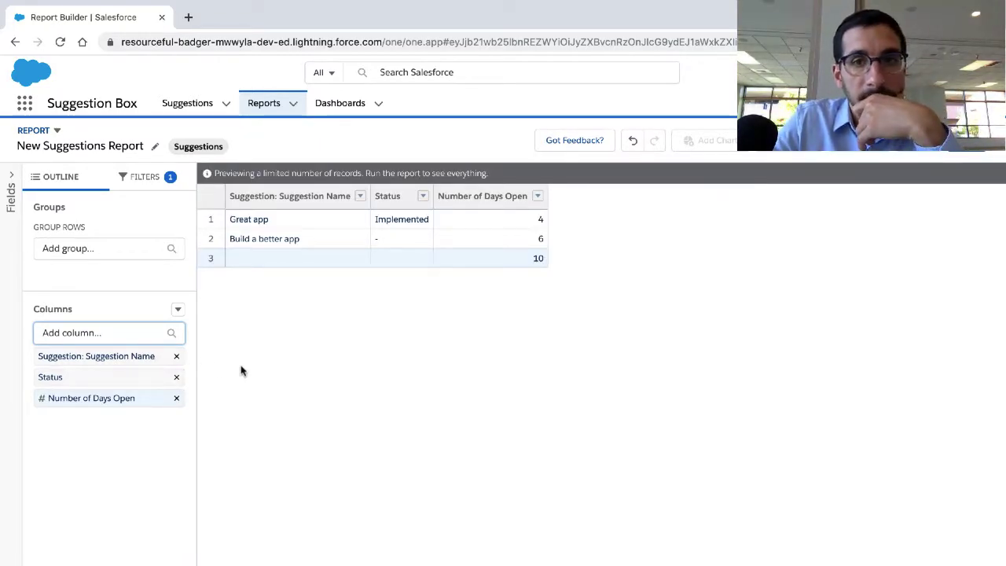
pyautogui.hotkey('alt', 'Tab')
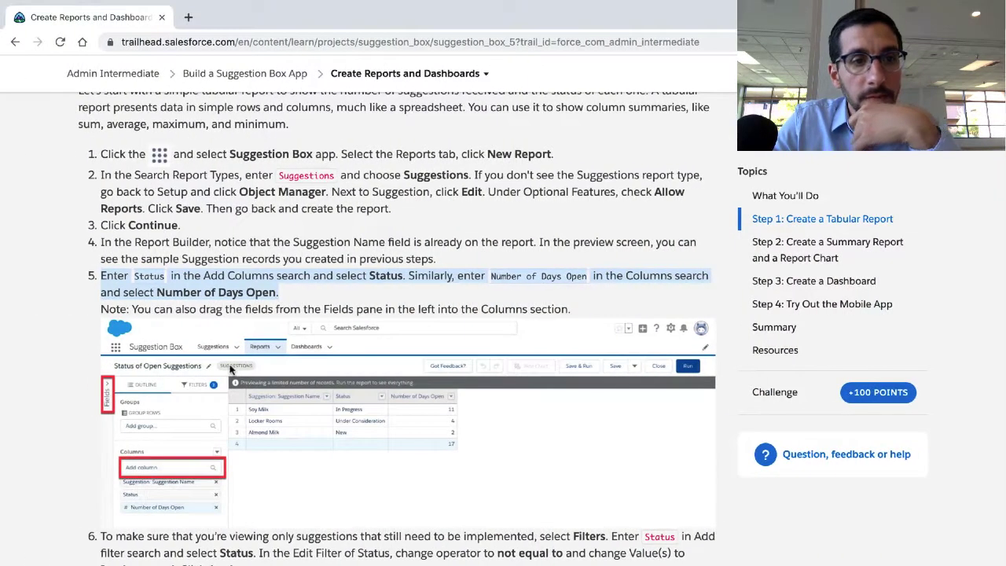
# Check Trailhead instruction 6 and add a filter on the Status field to the new suggestions report.
pyautogui.tripleClick(242, 310)
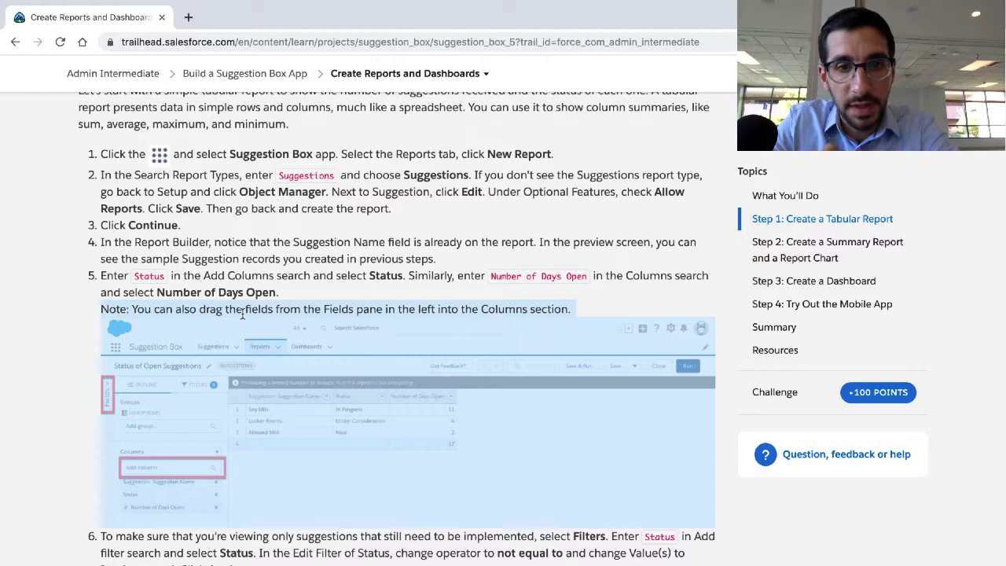
pyautogui.scroll(-3, 242, 314)
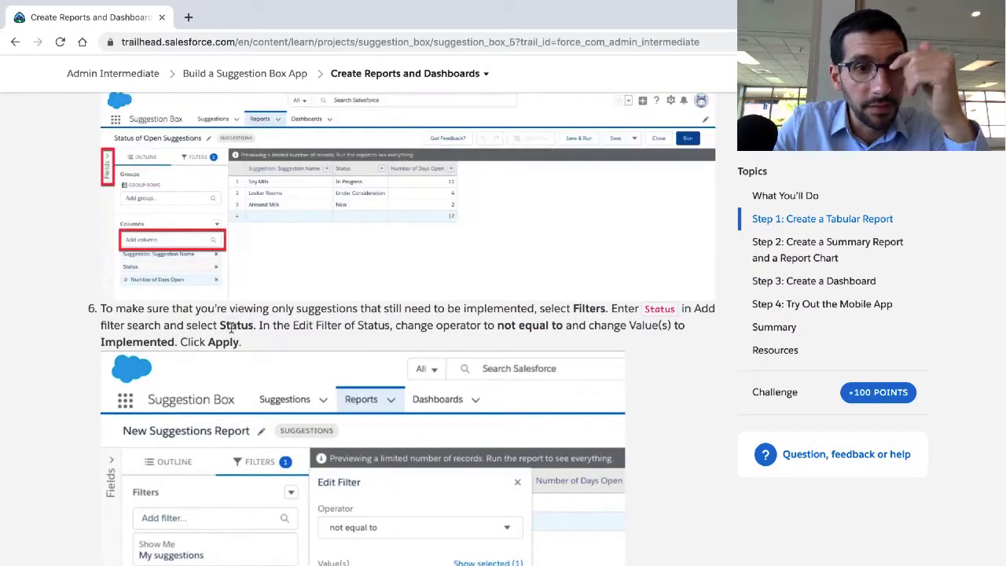
pyautogui.tripleClick(231, 328)
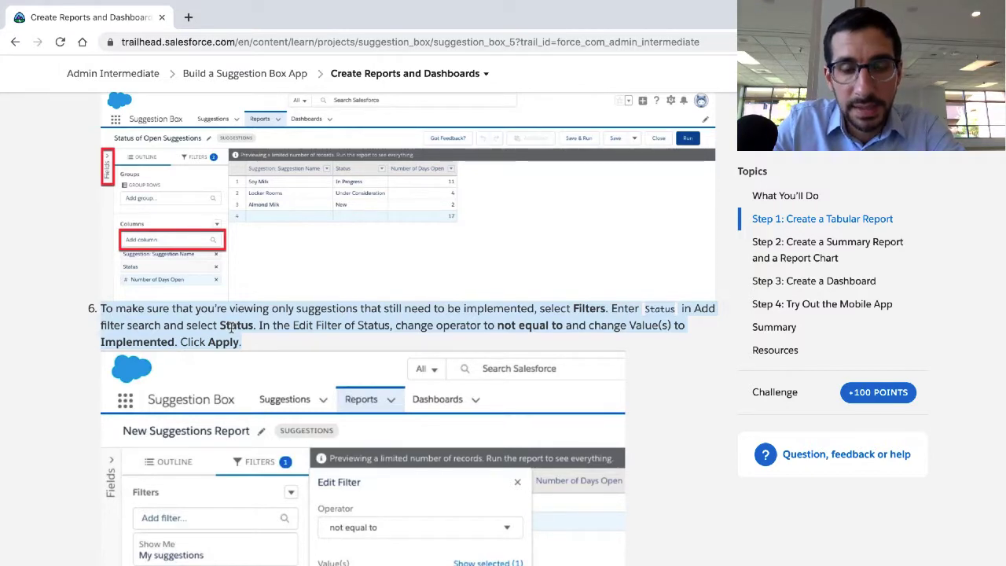
pyautogui.scroll(-1, 231, 329)
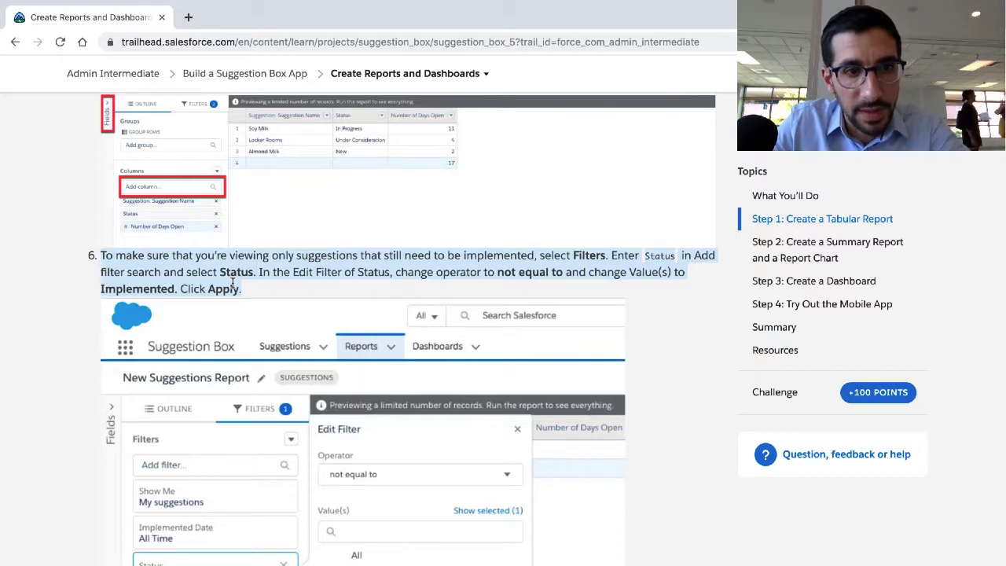
pyautogui.hotkey('alt', 'Tab')
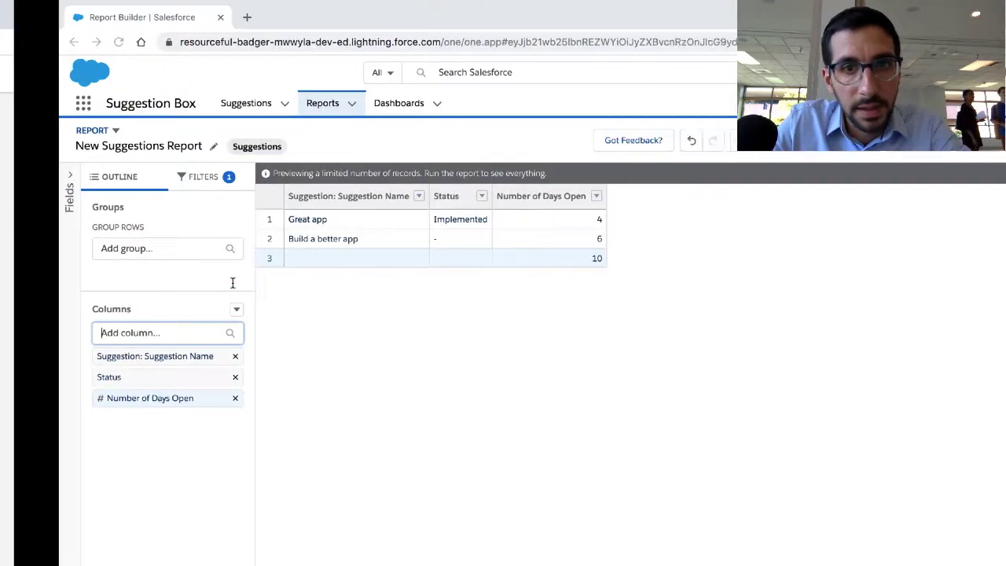
pyautogui.click(149, 180)
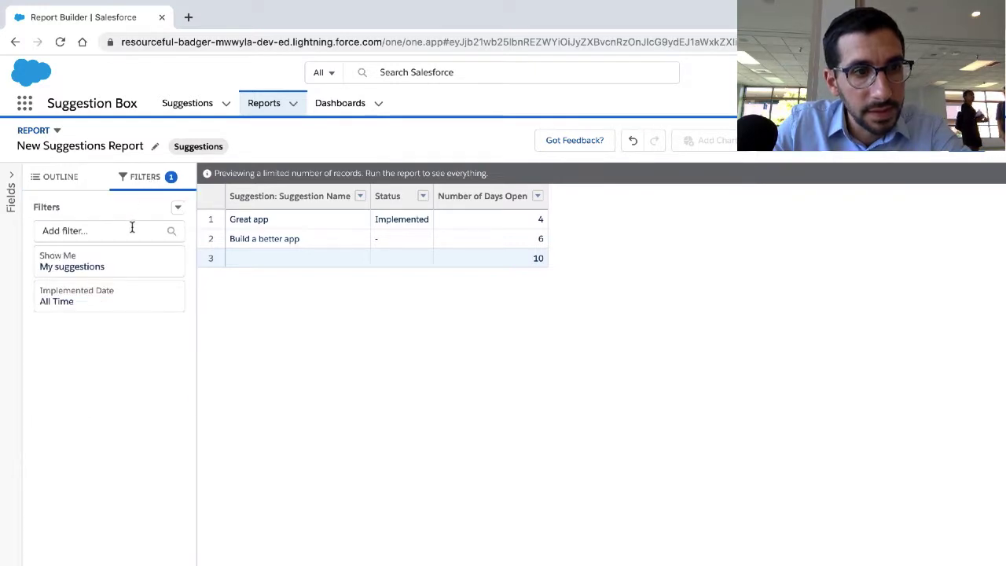
pyautogui.click(132, 230)
pyautogui.hotkey('alt', 'Tab')
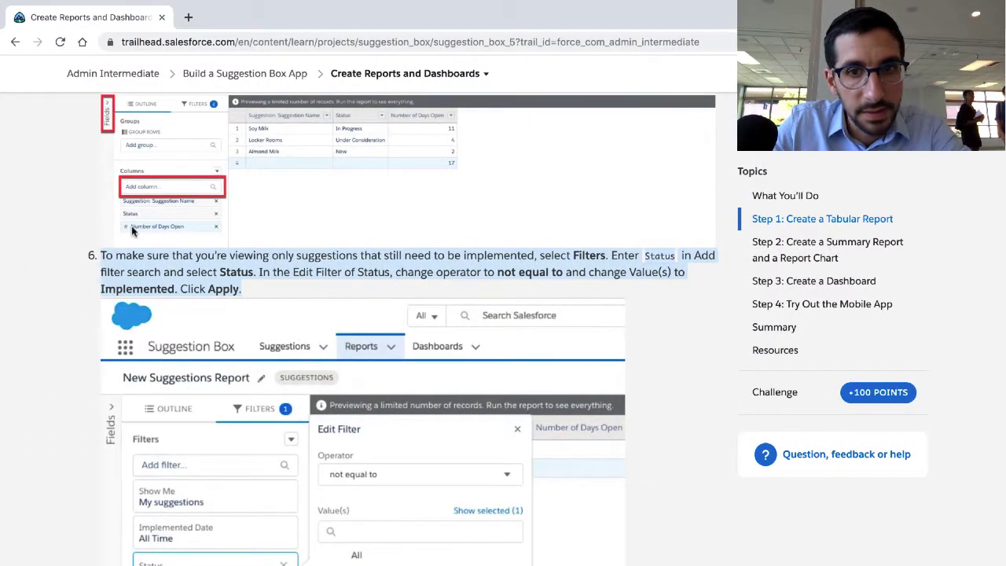
pyautogui.hotkey('alt', 'Tab')
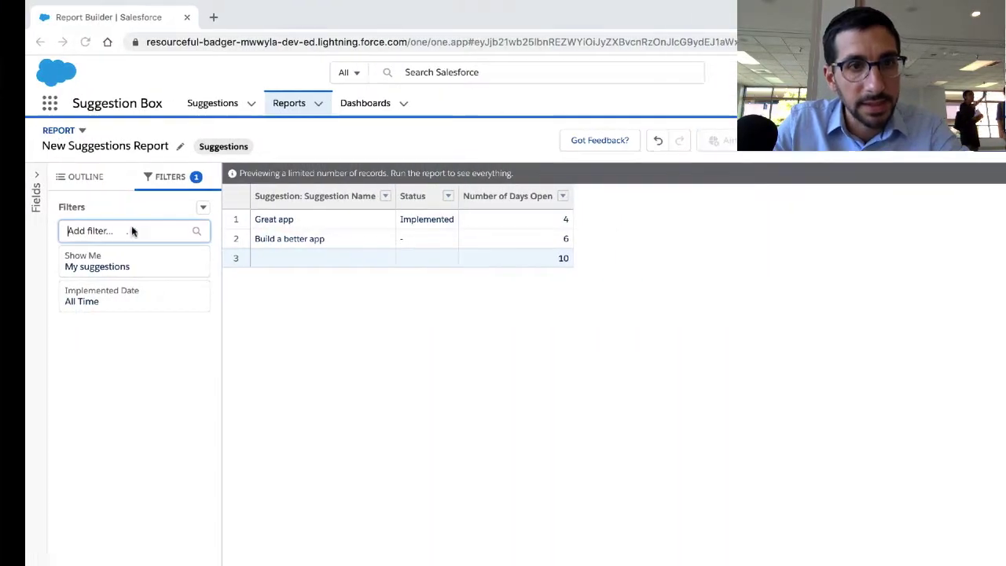
pyautogui.write('sta')
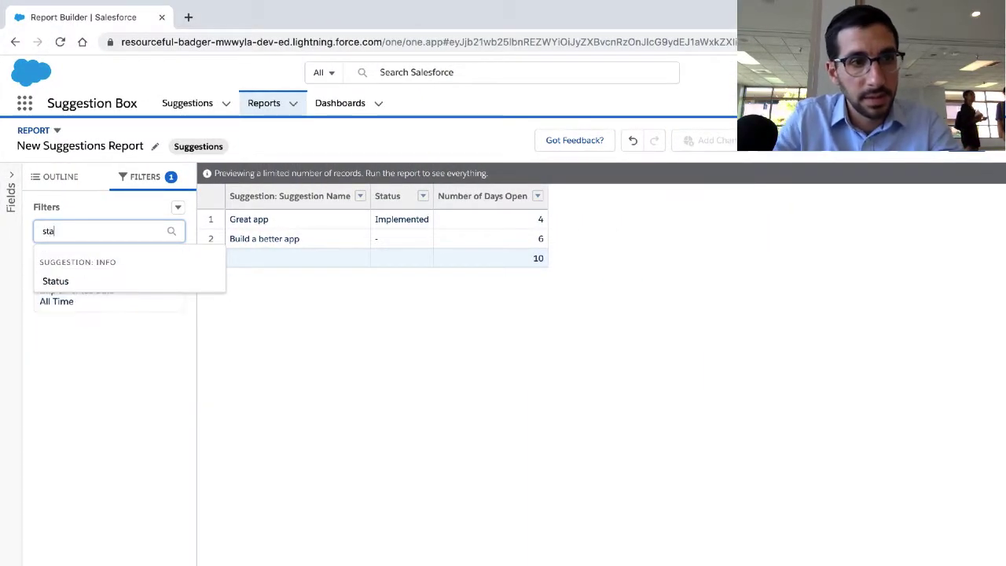
pyautogui.click(74, 284)
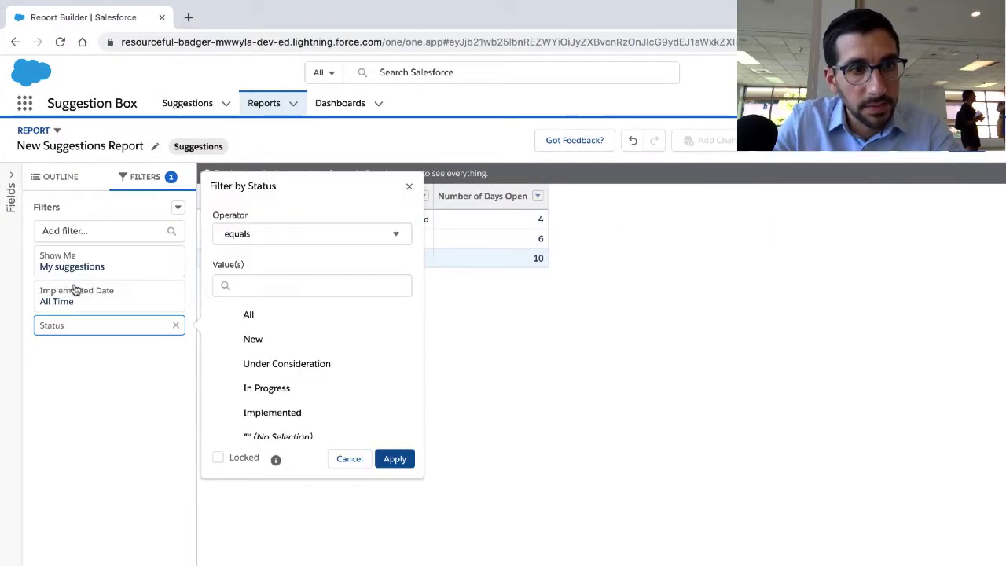
# Set the Status filter to not equal to Implemented and apply it.
pyautogui.click(265, 236)
pyautogui.click(271, 286)
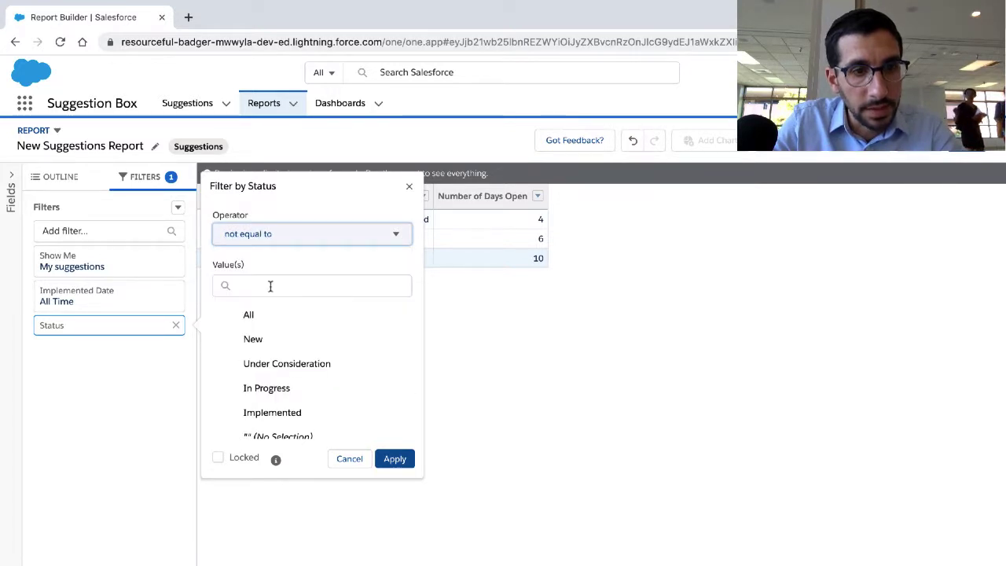
pyautogui.click(270, 286)
pyautogui.click(274, 414)
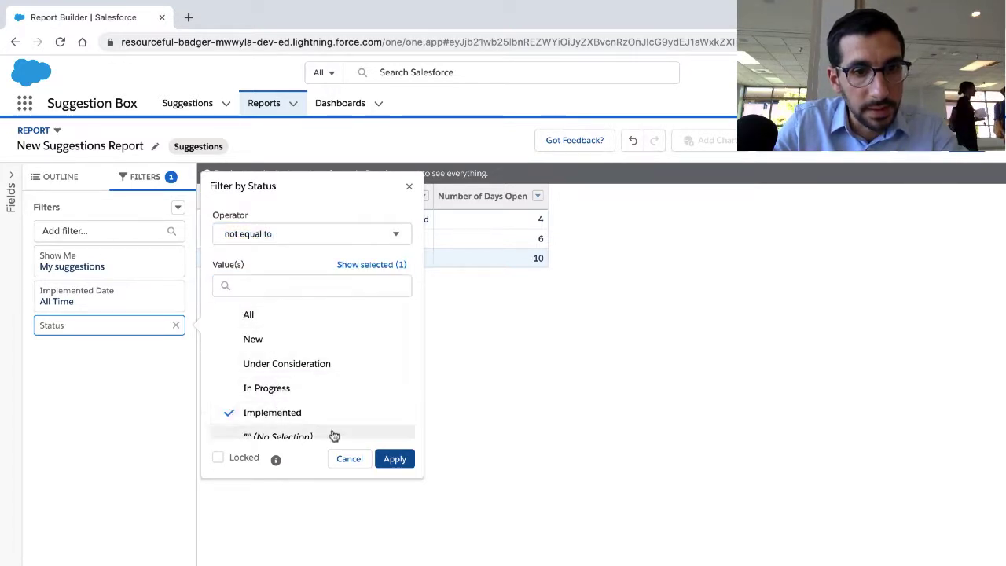
pyautogui.click(393, 458)
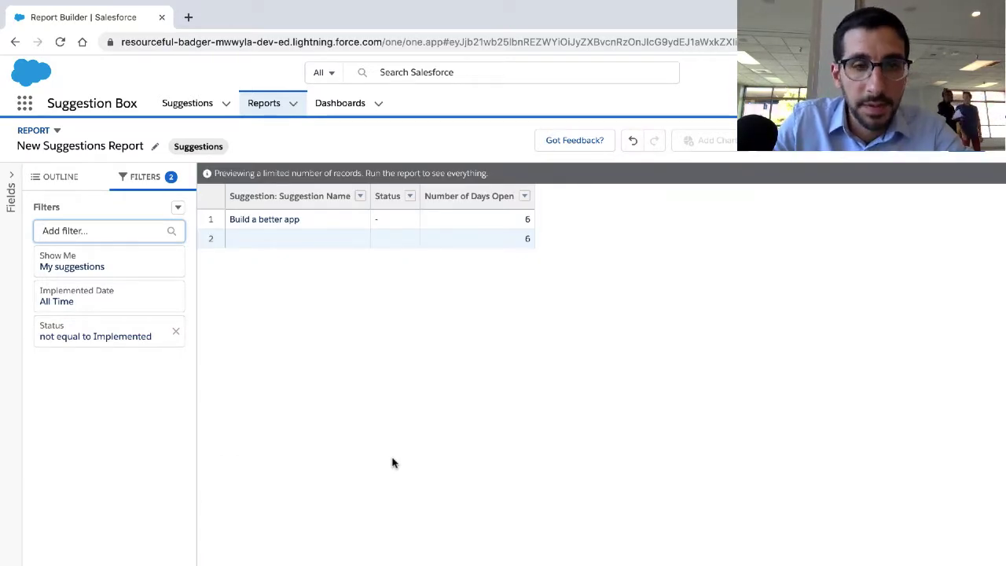
# Compare the filtered report with the Trailhead example and copy the report name "Suggestions: Status of Open Suggestions" from instruction 7.
pyautogui.hotkey('ctrl', 'Left')
pyautogui.scroll(-1, 392, 462)
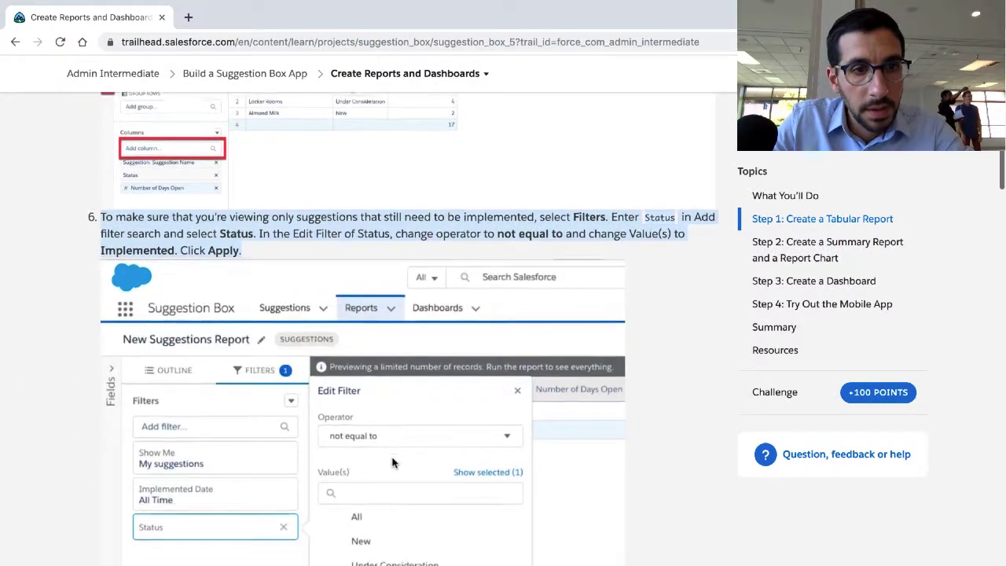
pyautogui.hotkey('ctrl', 'Right')
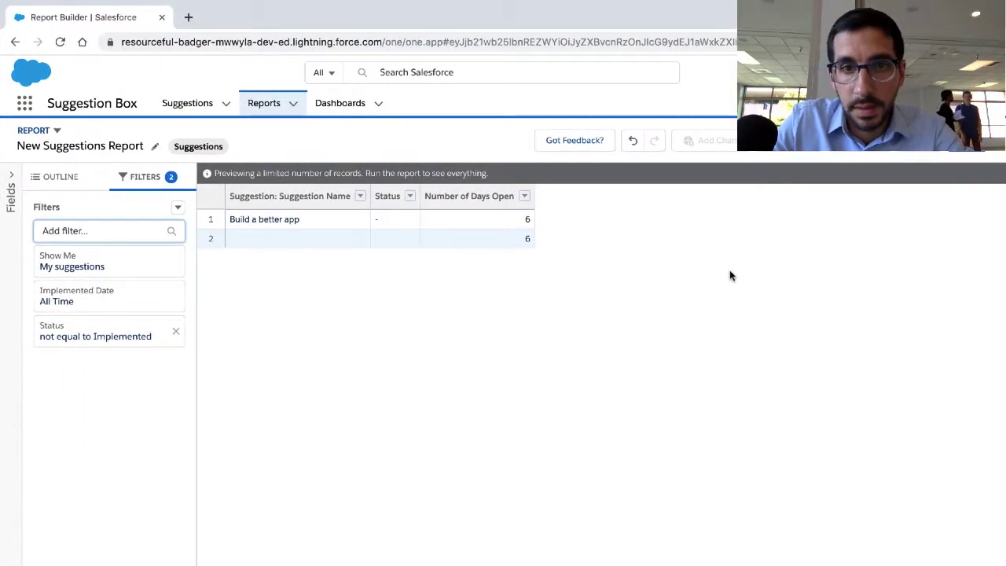
pyautogui.hotkey('ctrl', 'Left')
pyautogui.scroll(-6, 532, 360)
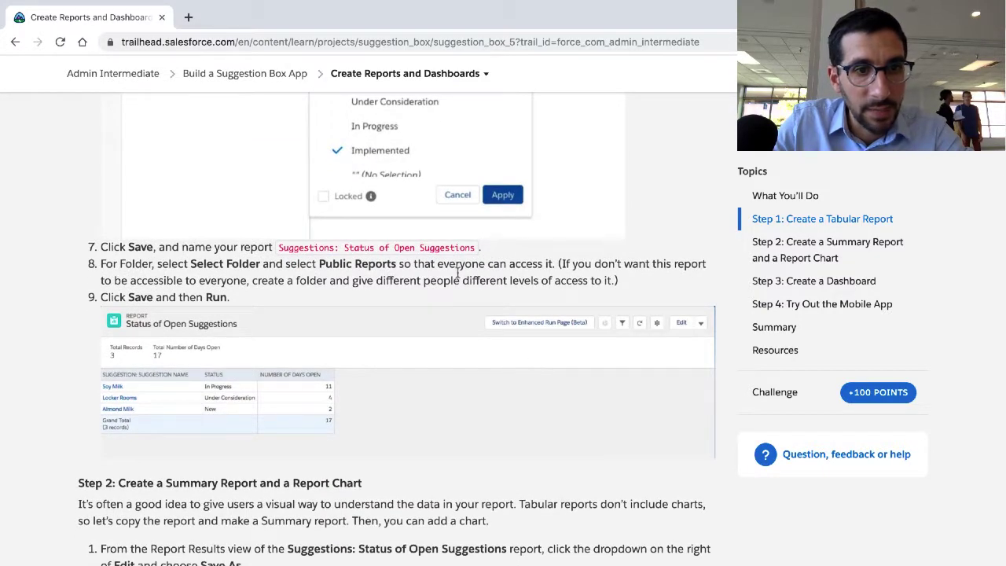
pyautogui.moveTo(476, 249); pyautogui.dragTo(277, 250)
pyautogui.press('super+c')
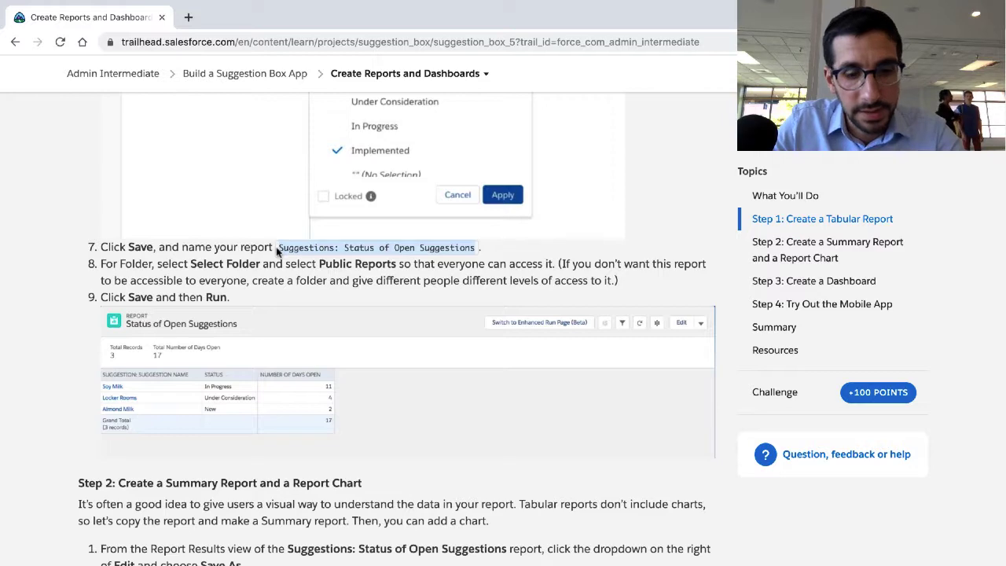
# Save the report as "Suggestions: Status of Open Suggestions" in the default Private Reports folder and run it.
pyautogui.hotkey('ctrl', 'Right')
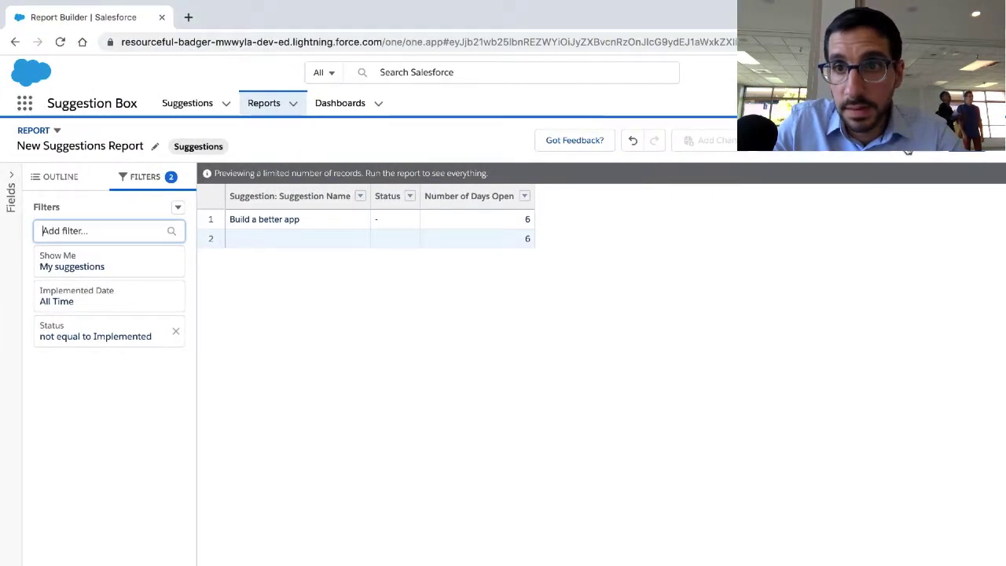
pyautogui.click(831, 142)
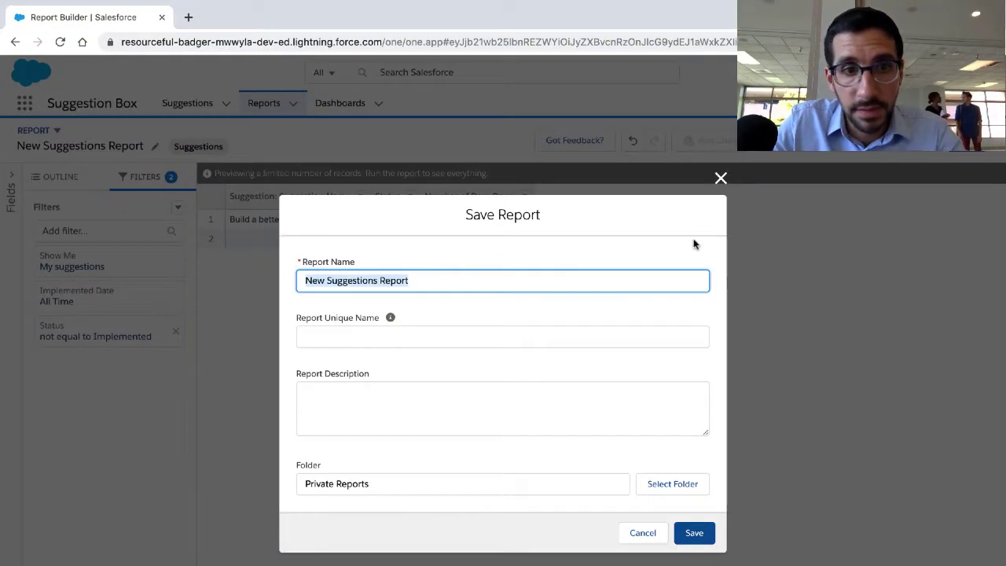
pyautogui.press('super+v')
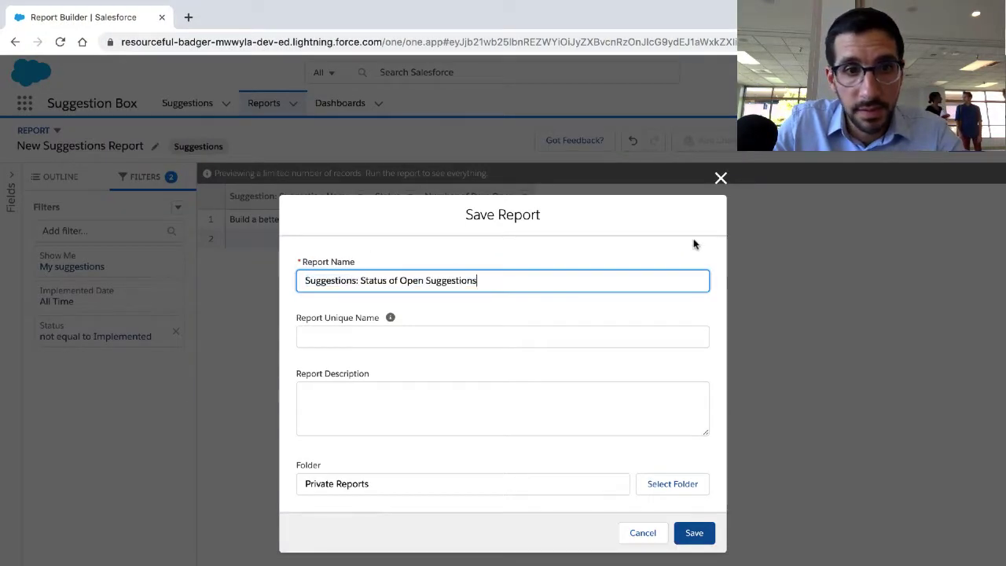
pyautogui.click(589, 443)
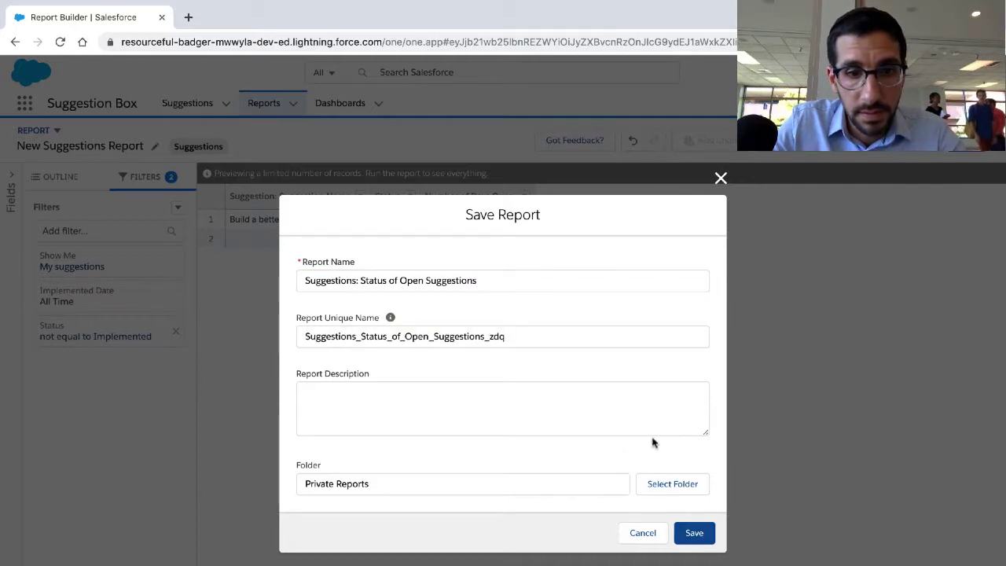
pyautogui.hotkey('ctrl', 'Left')
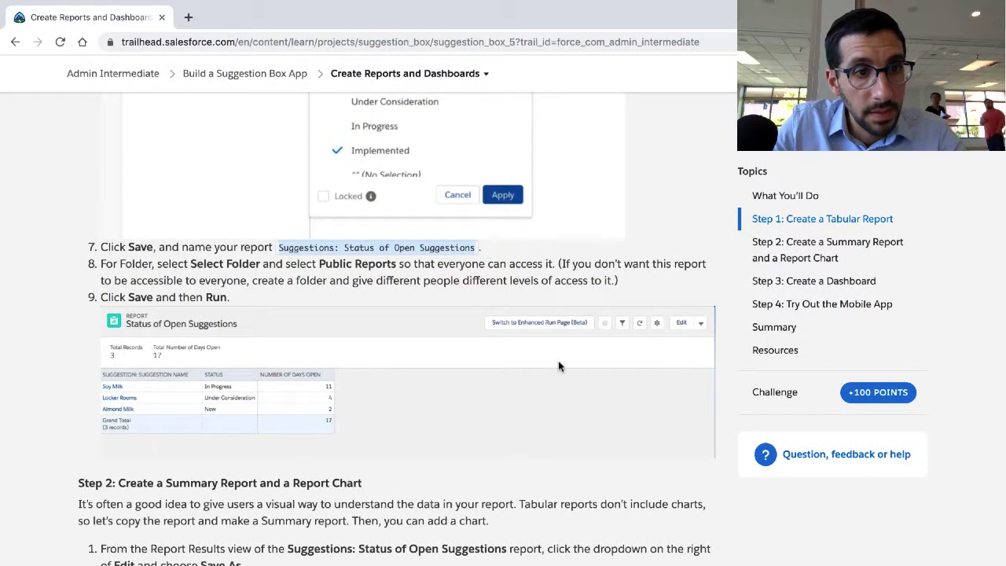
pyautogui.scroll(-2, 560, 366)
pyautogui.hotkey('ctrl', 'Right')
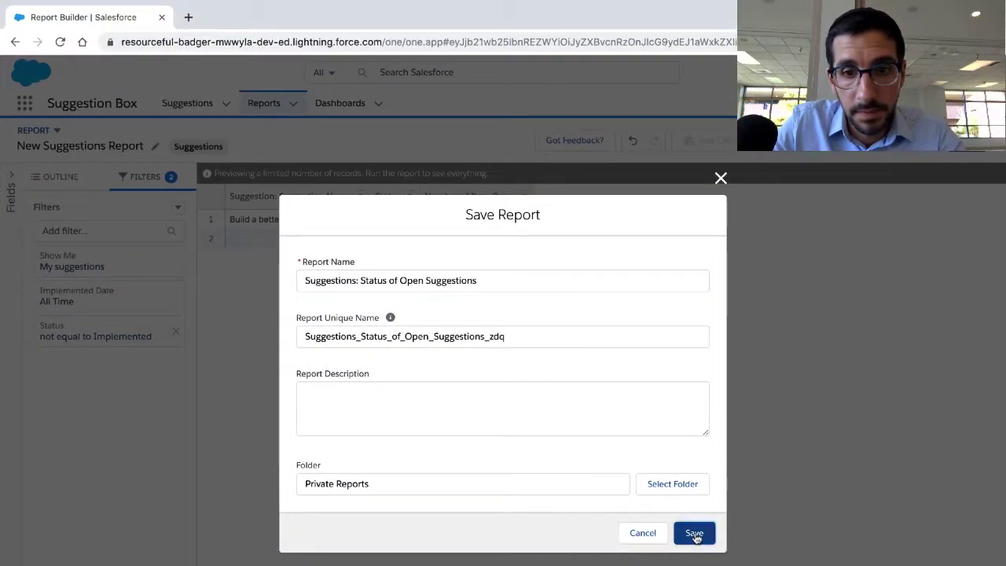
pyautogui.click(695, 533)
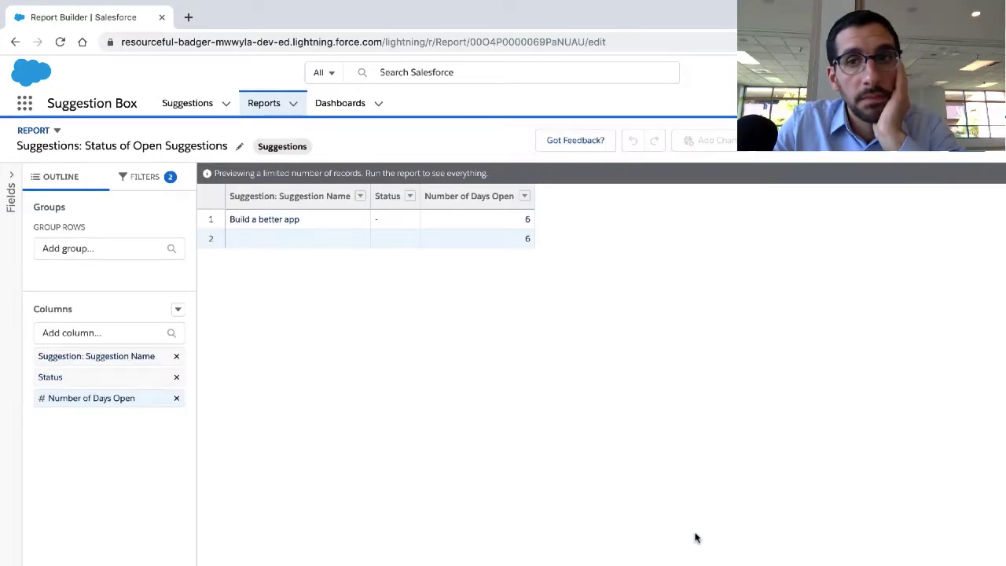
pyautogui.click(966, 149)
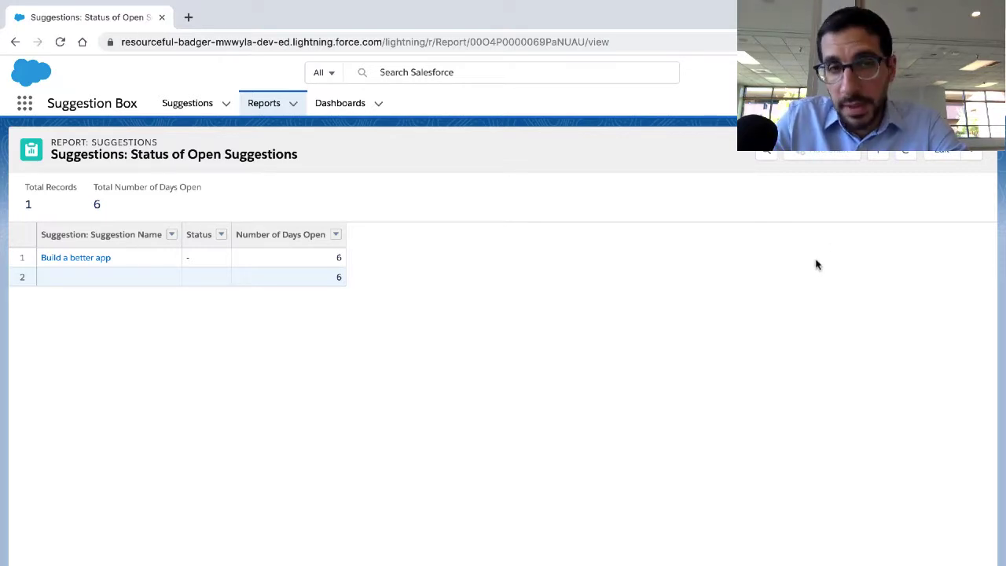
# Return to the Trailhead unit and read the introduction and first instruction of Step 2 on summary reports and report charts.
pyautogui.hotkey('ctrl', 'Left')
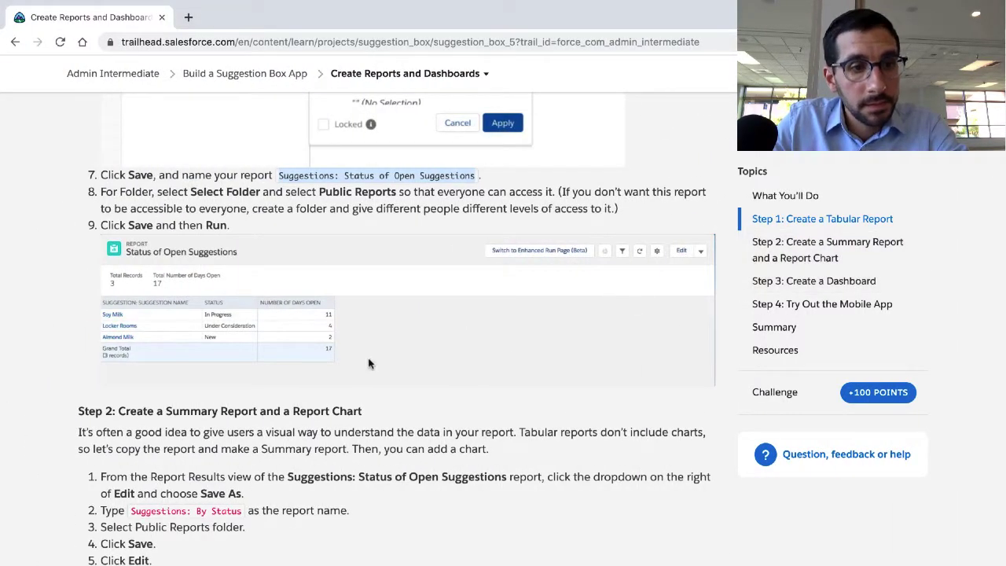
pyautogui.tripleClick(305, 411)
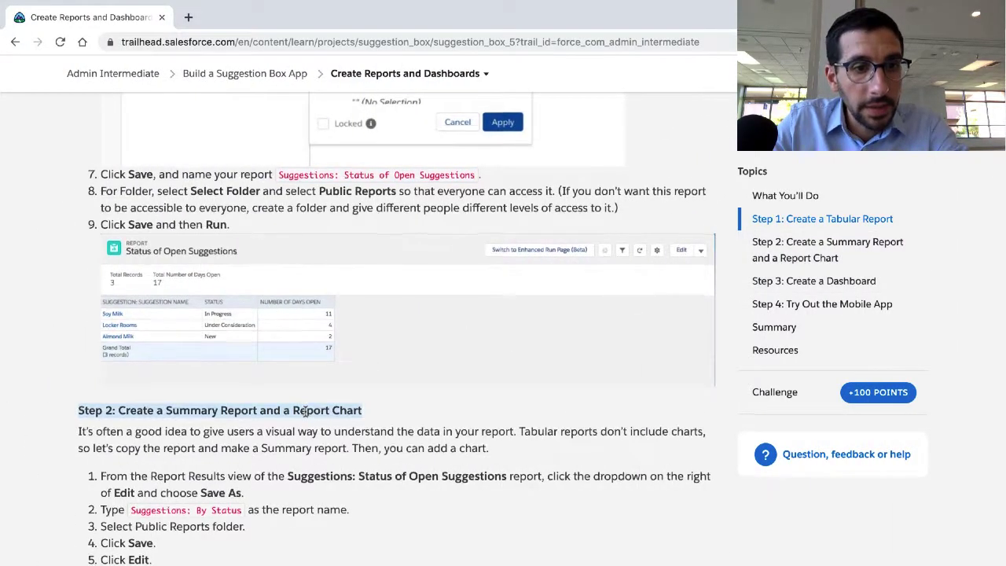
pyautogui.scroll(-3, 306, 417)
pyautogui.scroll(-1, 306, 415)
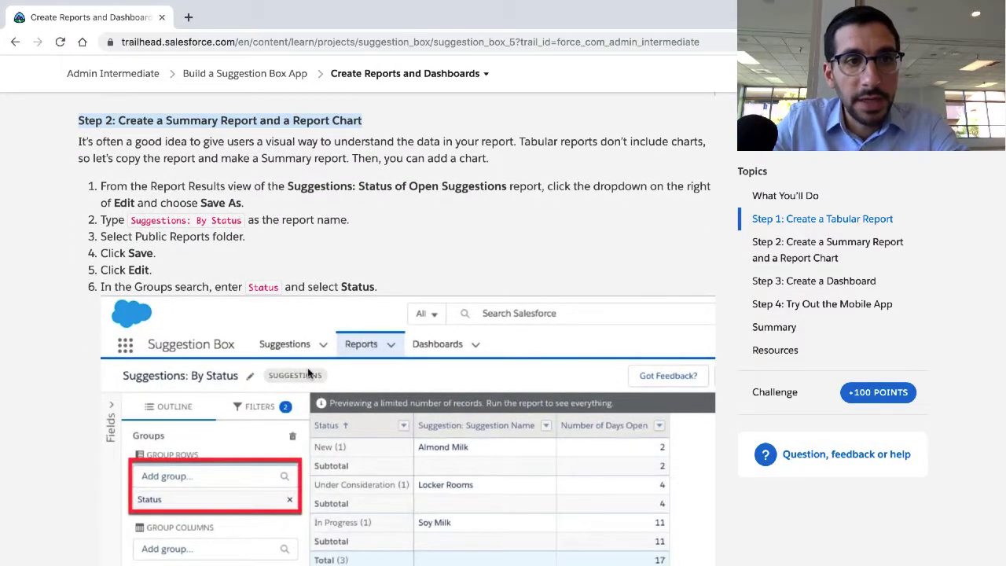
pyautogui.click(313, 157)
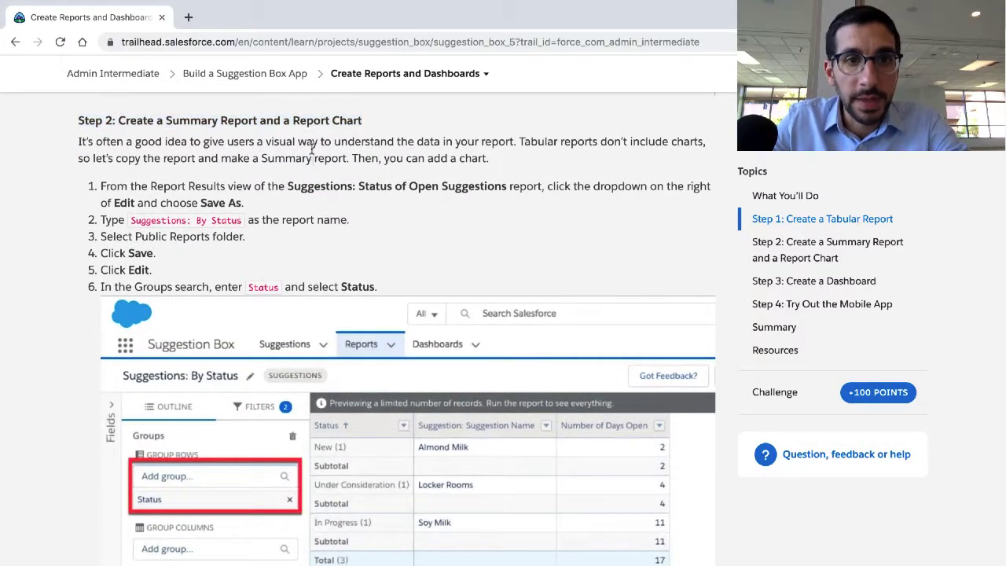
pyautogui.tripleClick(312, 148)
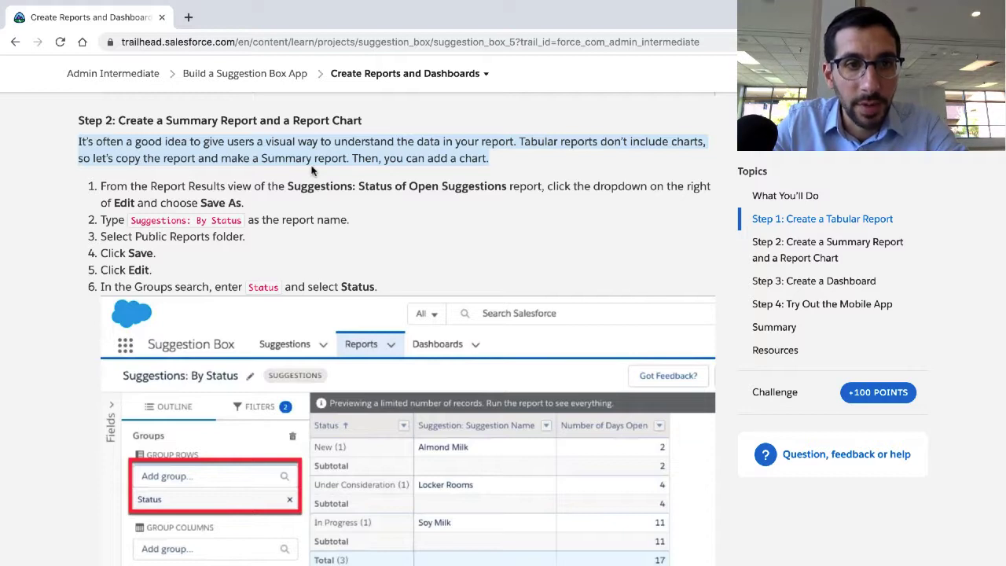
pyautogui.scroll(-1, 312, 171)
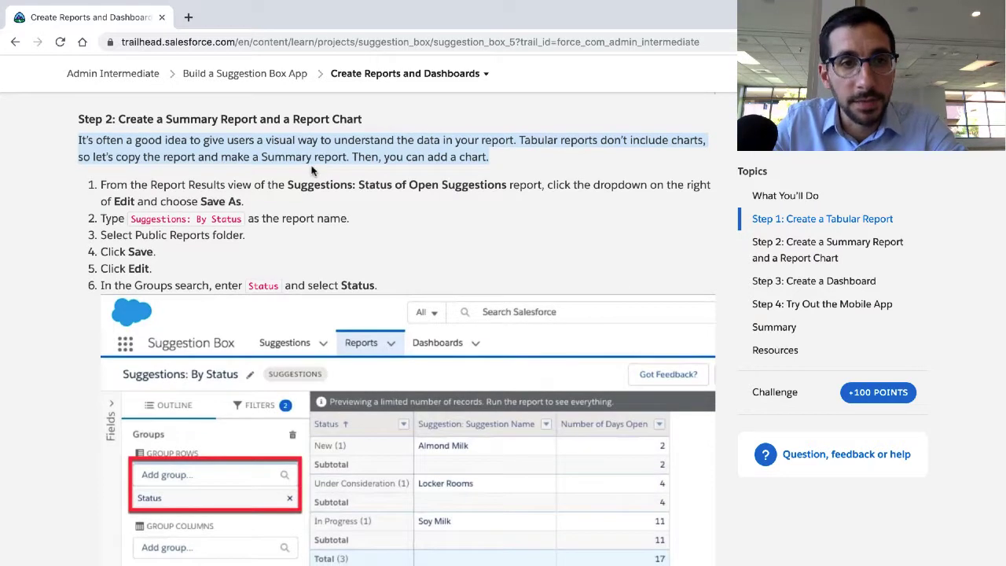
pyautogui.tripleClick(265, 182)
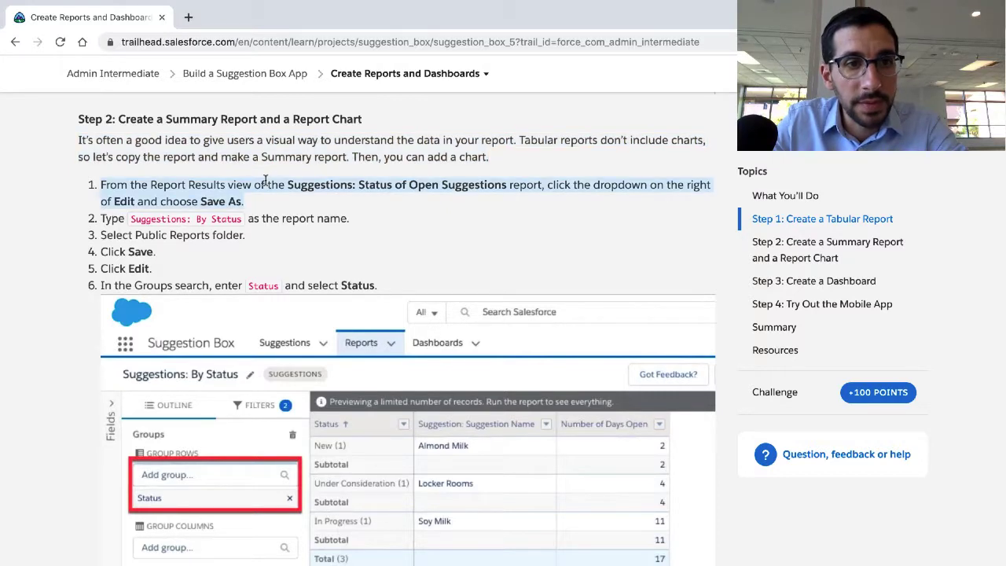
pyautogui.scroll(-1, 264, 183)
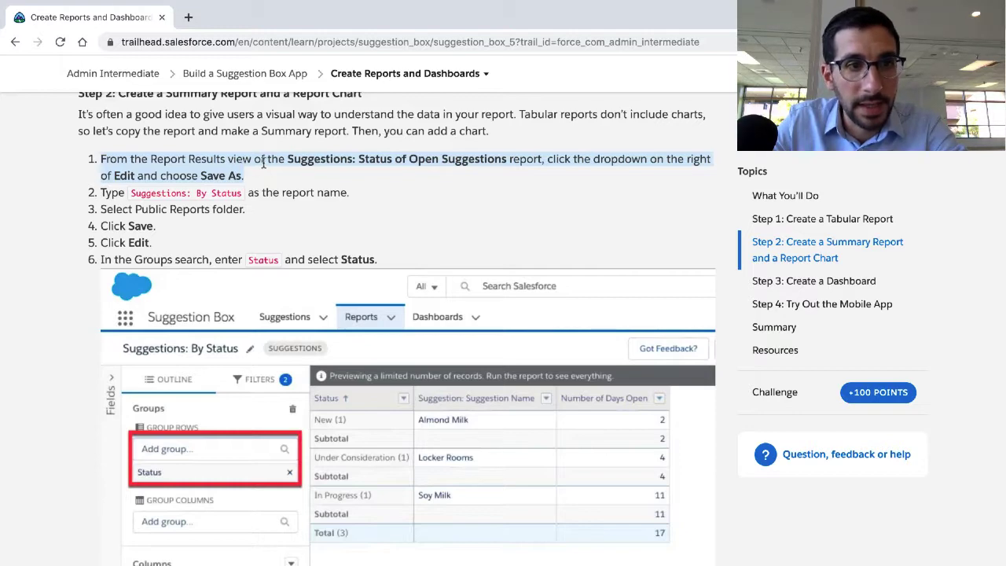
pyautogui.scroll(-1, 264, 162)
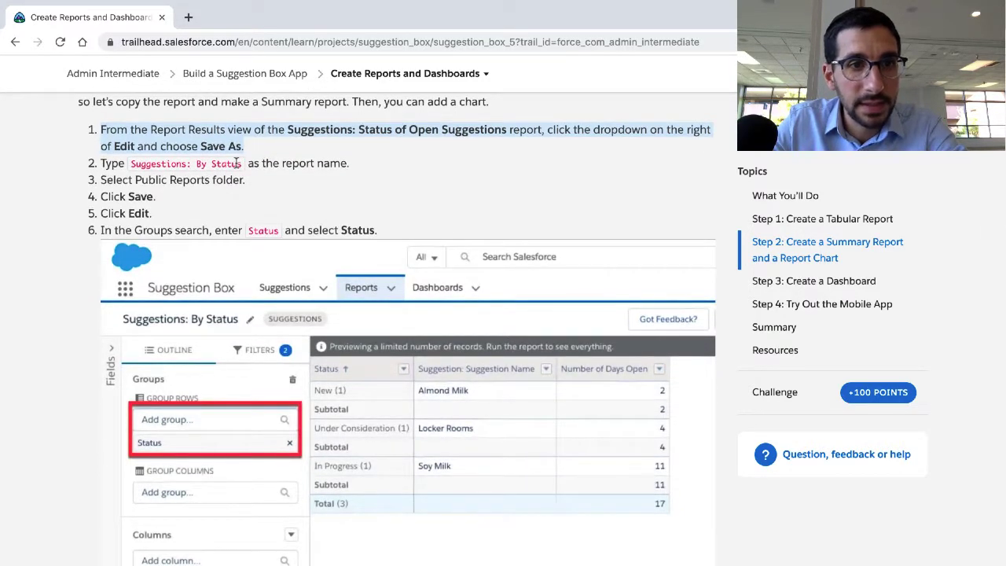
# Copy the report name "Suggestions: By Status" from Step 2's second instruction.
pyautogui.click(236, 163)
pyautogui.moveTo(242, 167); pyautogui.dragTo(132, 169)
pyautogui.hotkey('ctrl', 'c')
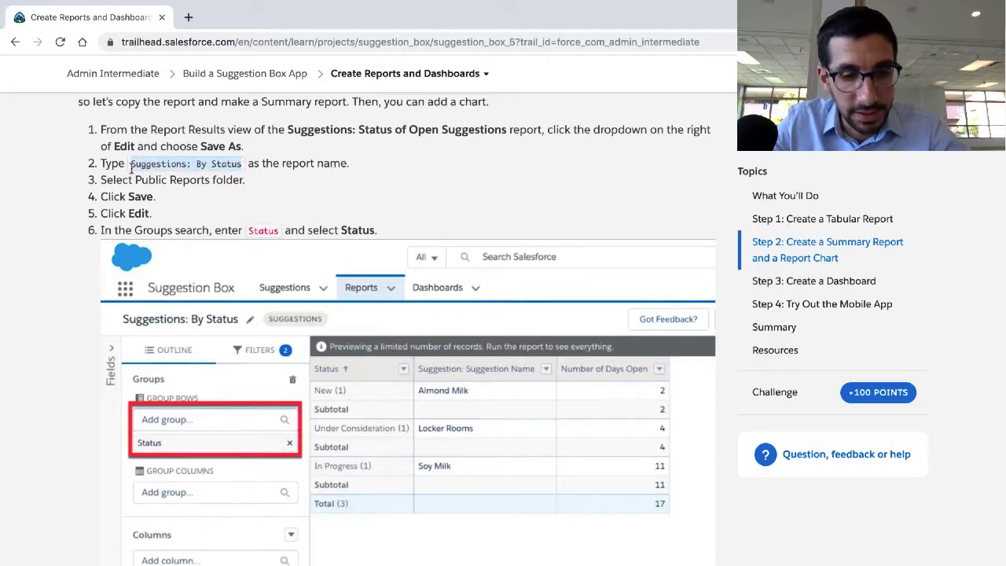
# Save a copy of the open suggestions report as "Suggestions: By Status" in the default Private Reports folder.
pyautogui.hotkey('ctrl', 'Right')
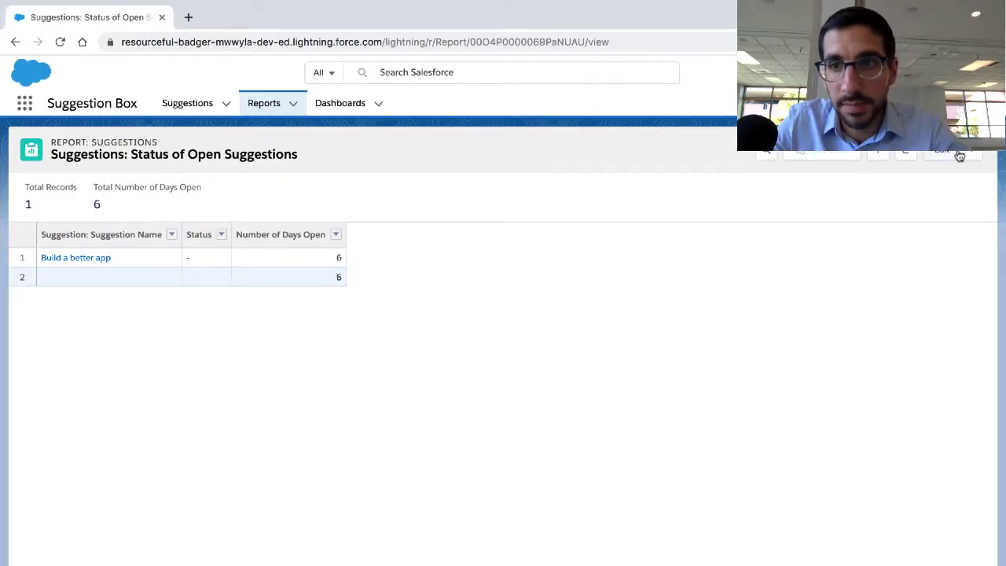
pyautogui.click(975, 156)
pyautogui.click(928, 199)
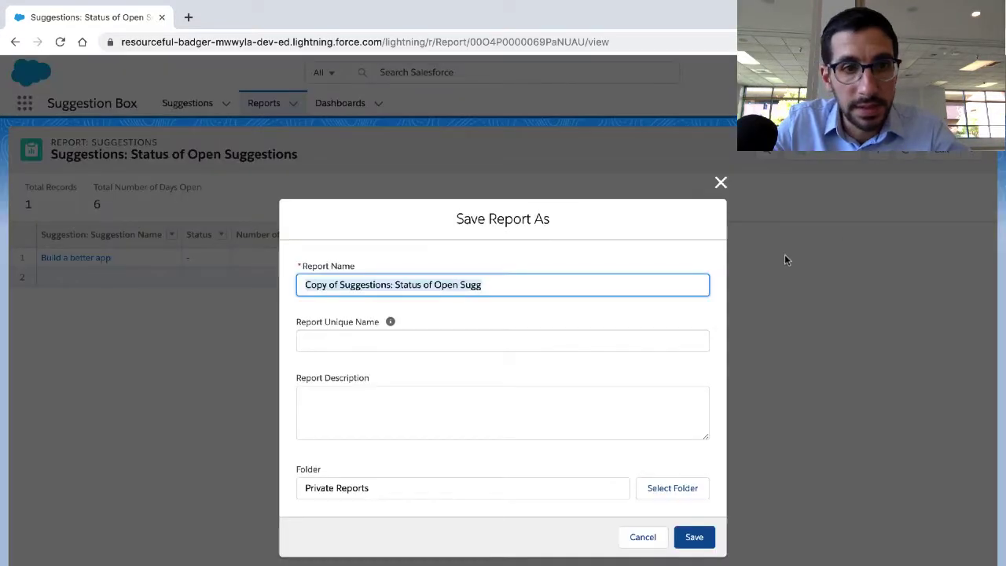
pyautogui.hotkey('ctrl', 'v')
pyautogui.click(620, 419)
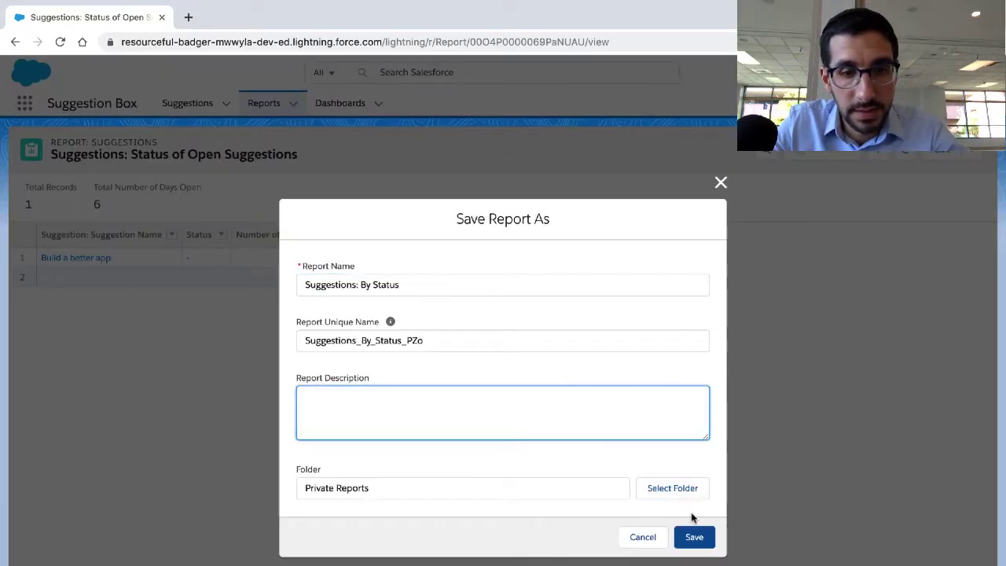
pyautogui.click(695, 537)
# Recheck the Trailhead folder instruction and save another copy named "Suggestions: By Status" in the Public Reports folder.
pyautogui.hotkey('ctrl', 'Left')
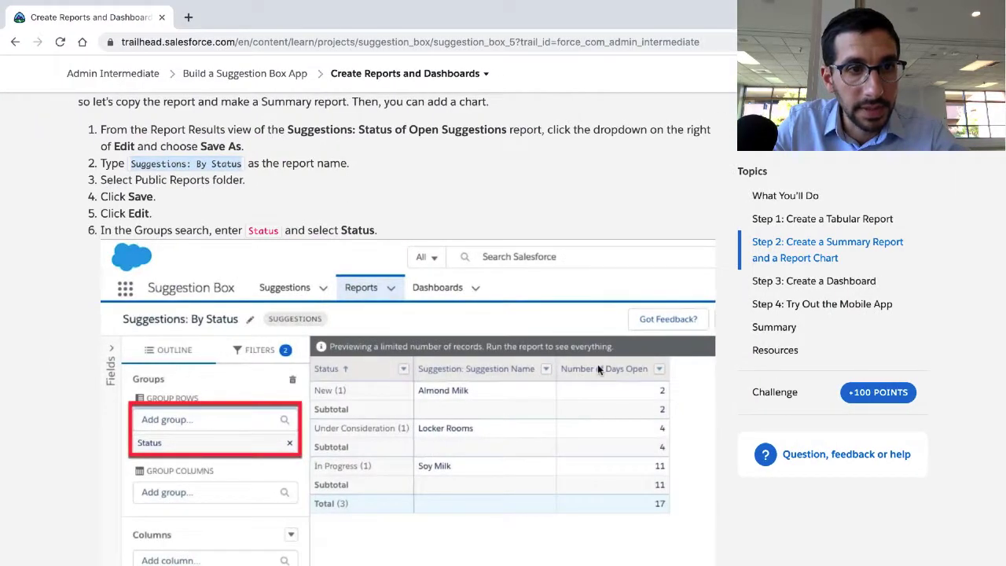
pyautogui.hotkey('ctrl', 'Right')
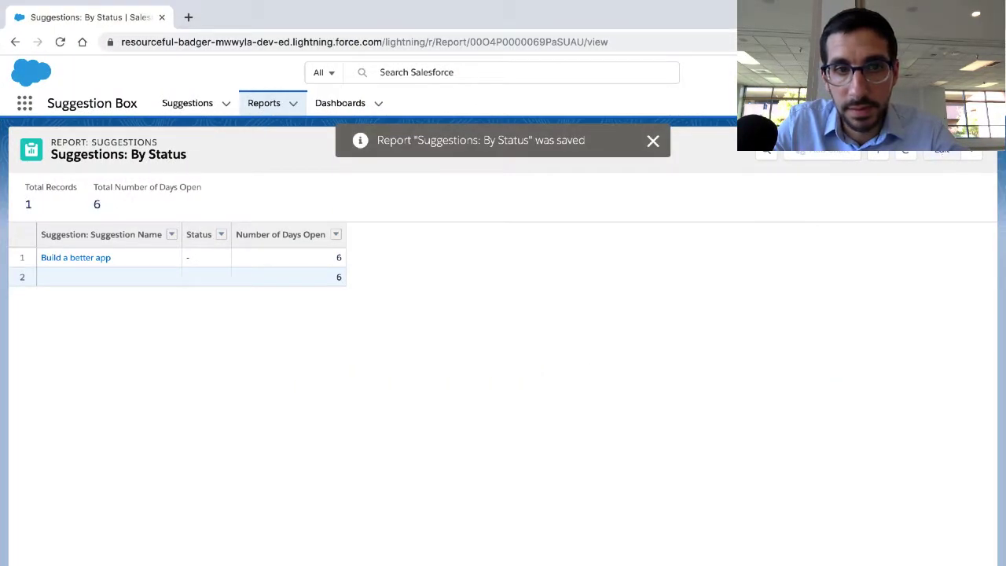
pyautogui.click(977, 153)
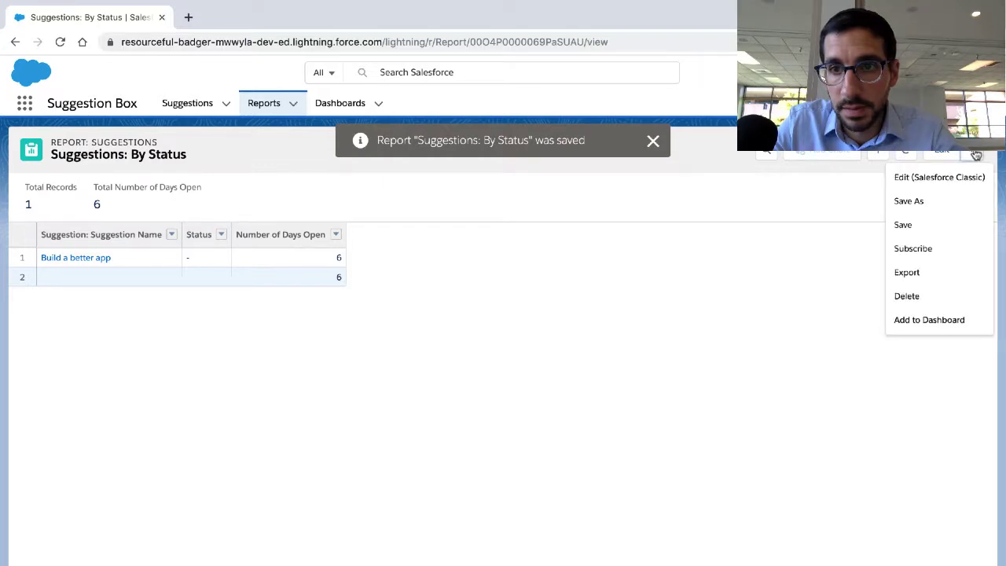
pyautogui.click(929, 201)
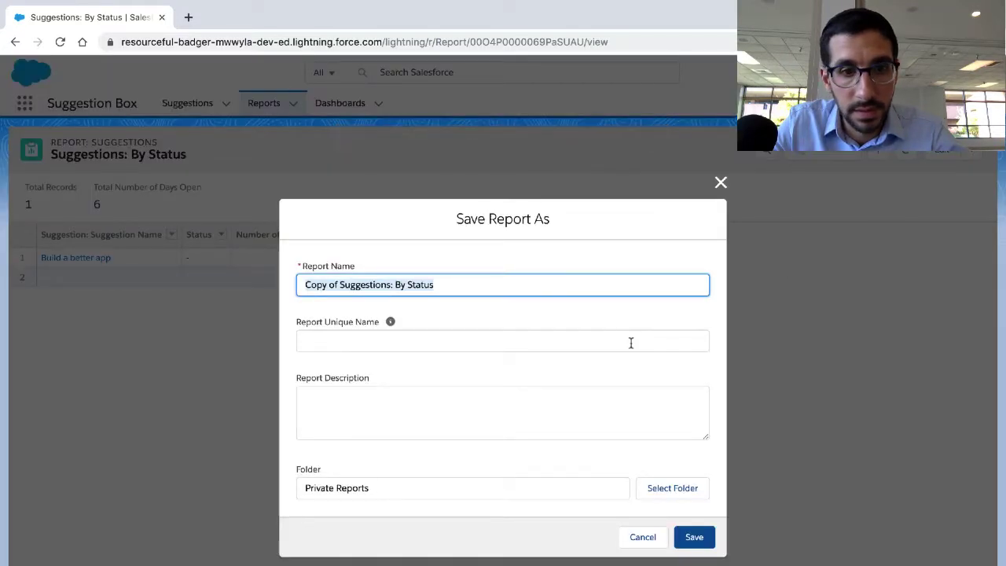
pyautogui.hotkey('ctrl', 'v')
pyautogui.click(474, 489)
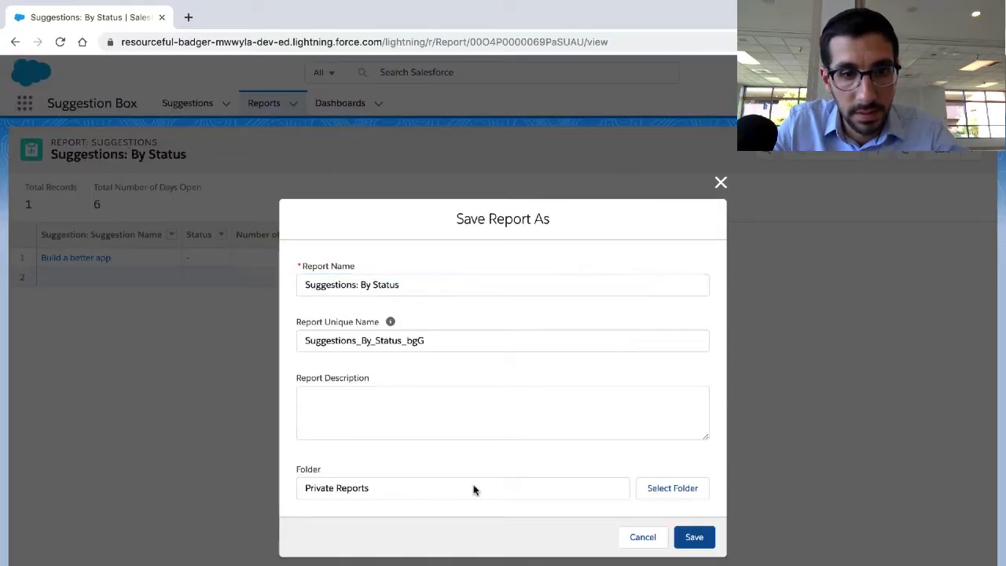
pyautogui.click(663, 487)
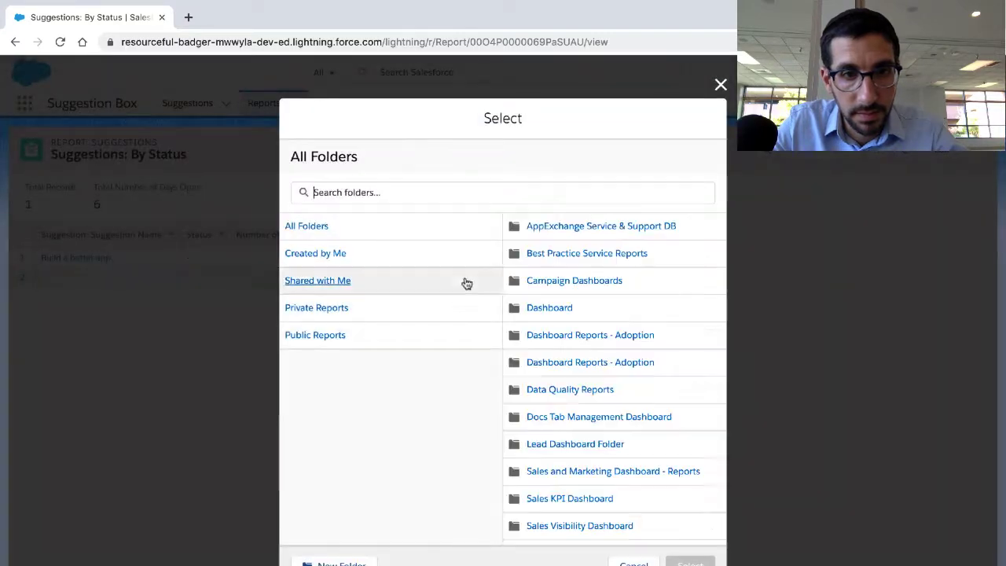
pyautogui.click(325, 336)
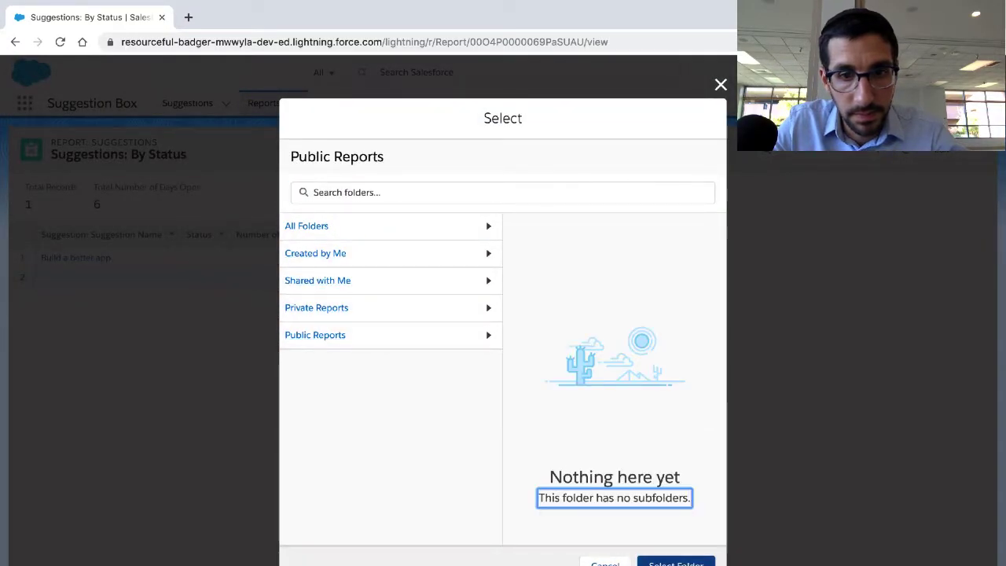
pyautogui.click(682, 563)
pyautogui.click(694, 536)
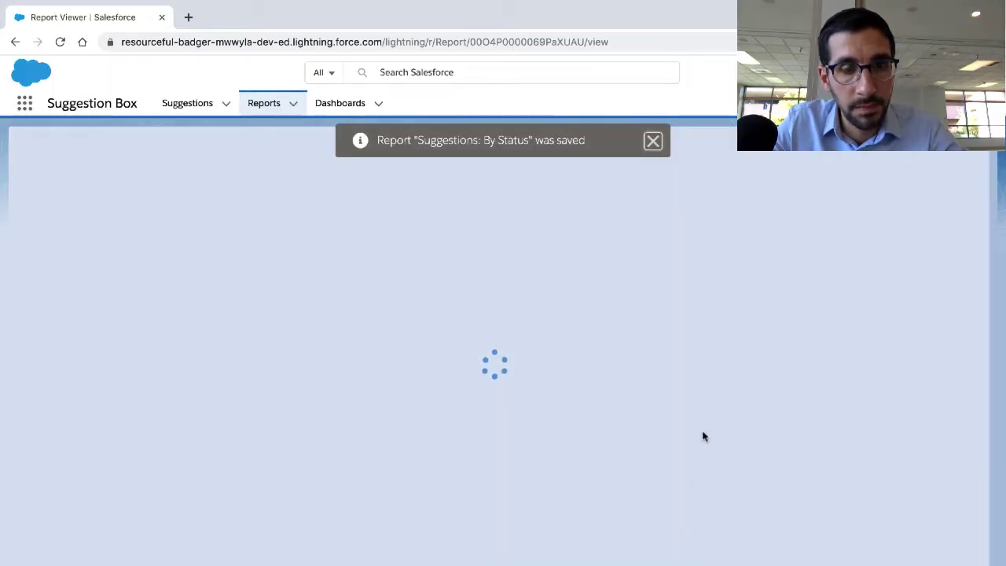
# Read Step 2's instructions 5 and 6 in the Trailhead unit and open the new "Suggestions: By Status" report for editing.
pyautogui.hotkey('ctrl', 'Left')
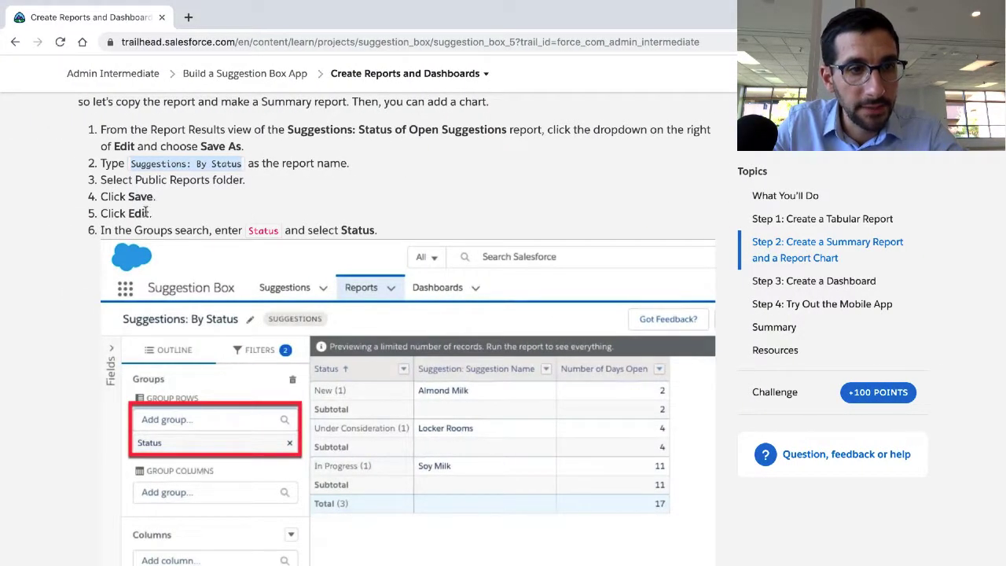
pyautogui.doubleClick(264, 231)
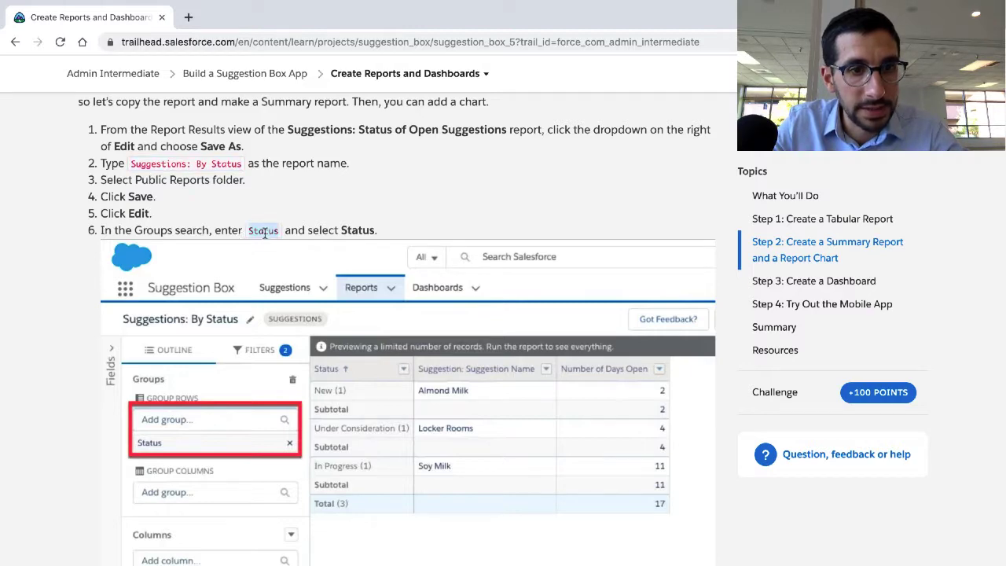
pyautogui.hotkey('ctrl', 'Right')
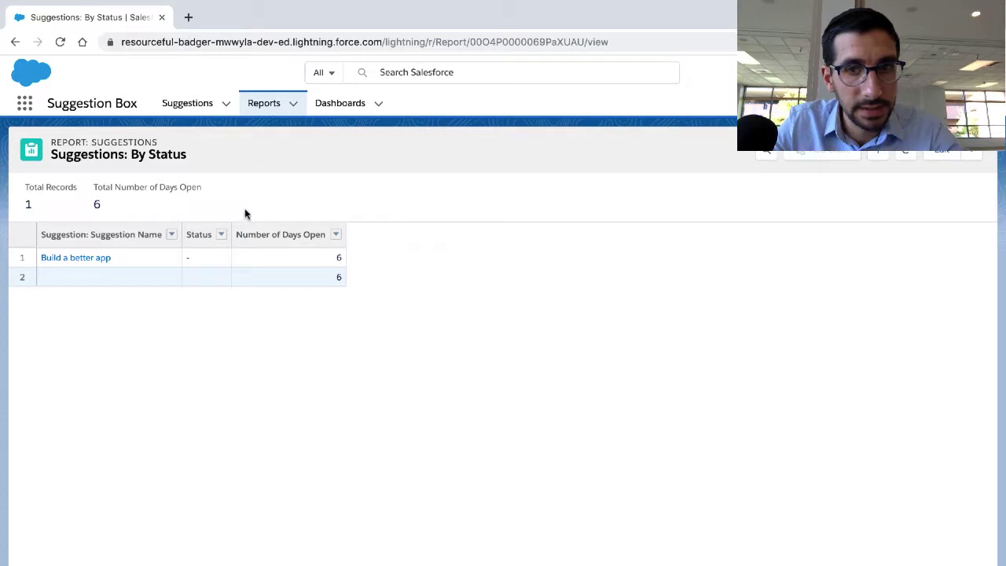
pyautogui.click(937, 152)
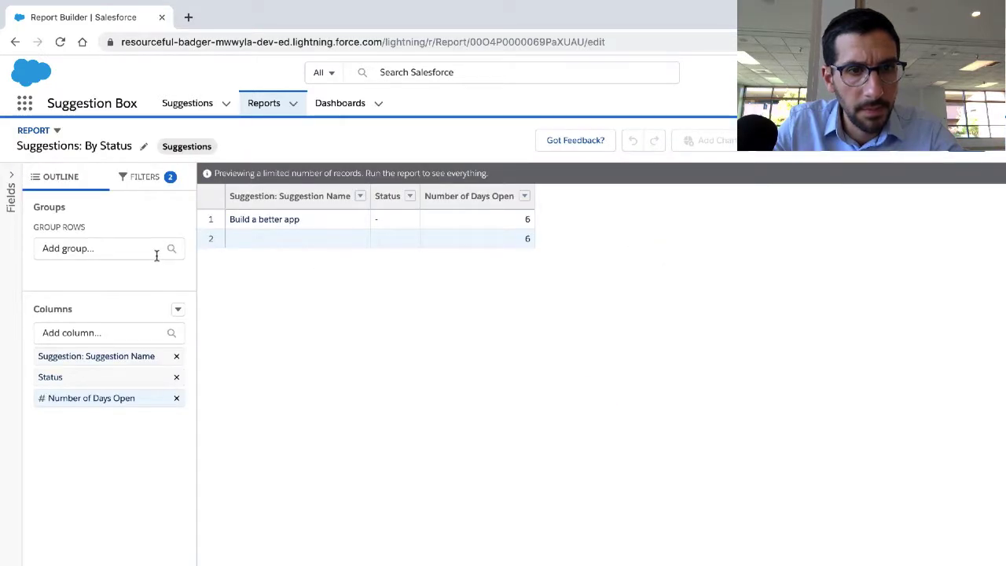
# Reread instruction 6 in the Trailhead unit and group the report's rows by Status.
pyautogui.hotkey('ctrl', 'Left')
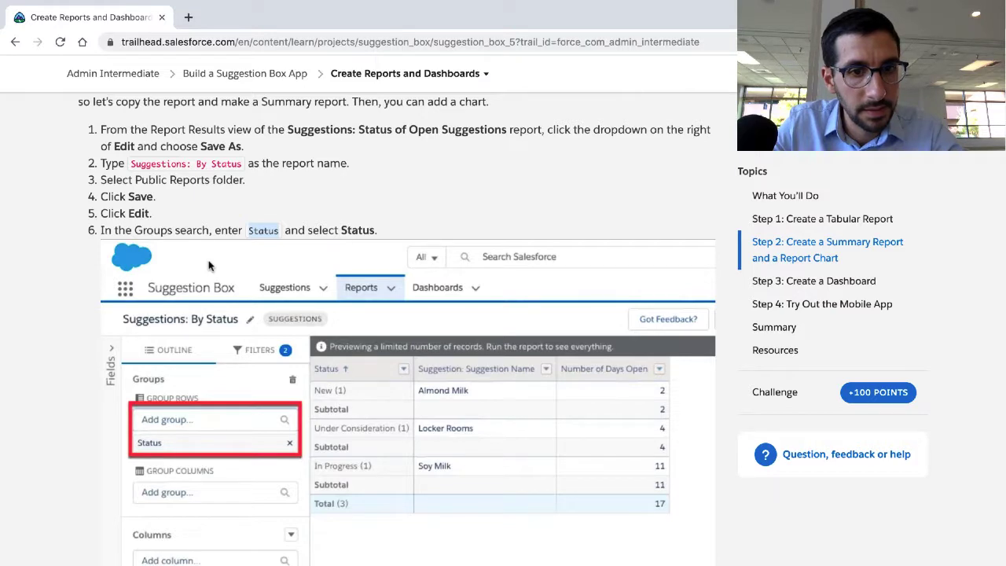
pyautogui.scroll(2, 207, 229)
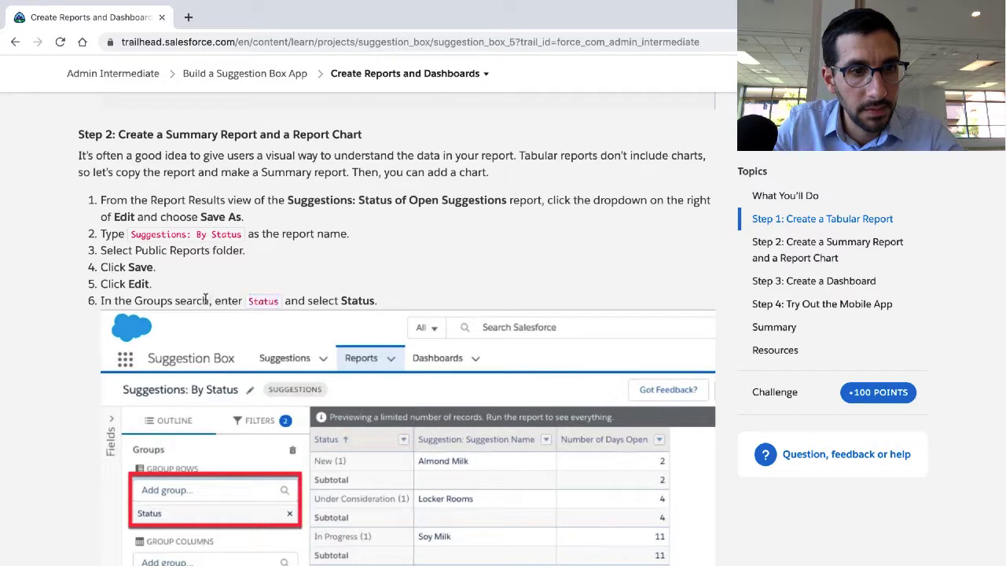
pyautogui.tripleClick(205, 294)
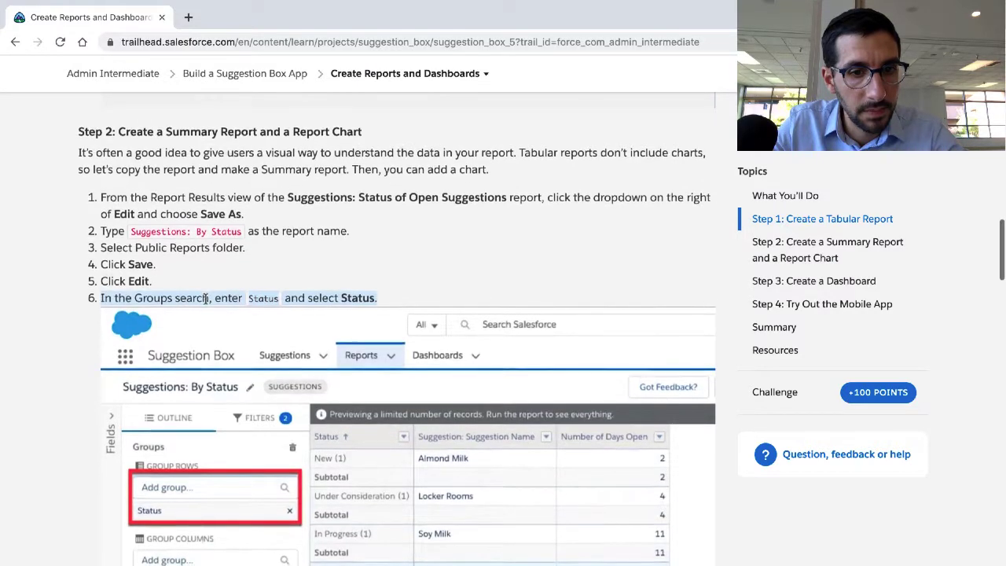
pyautogui.scroll(-1, 205, 302)
pyautogui.scroll(-2, 205, 303)
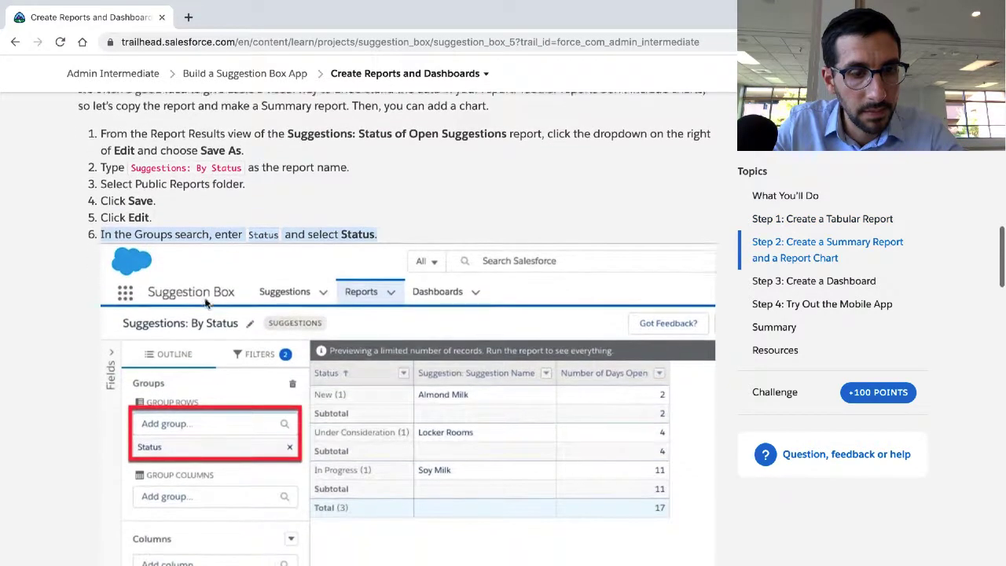
pyautogui.hotkey('alt', 'Tab')
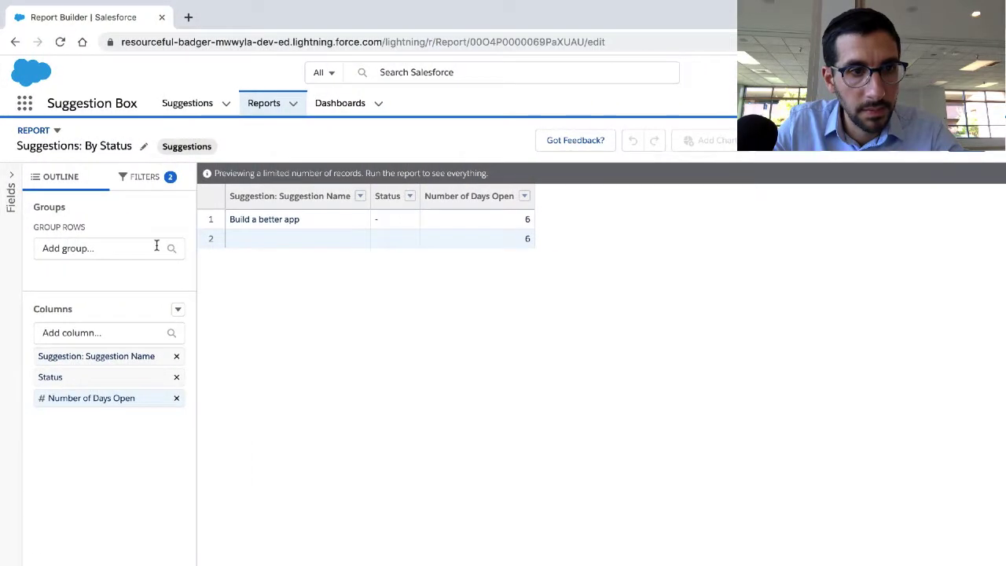
pyautogui.click(154, 247)
pyautogui.write('sts')
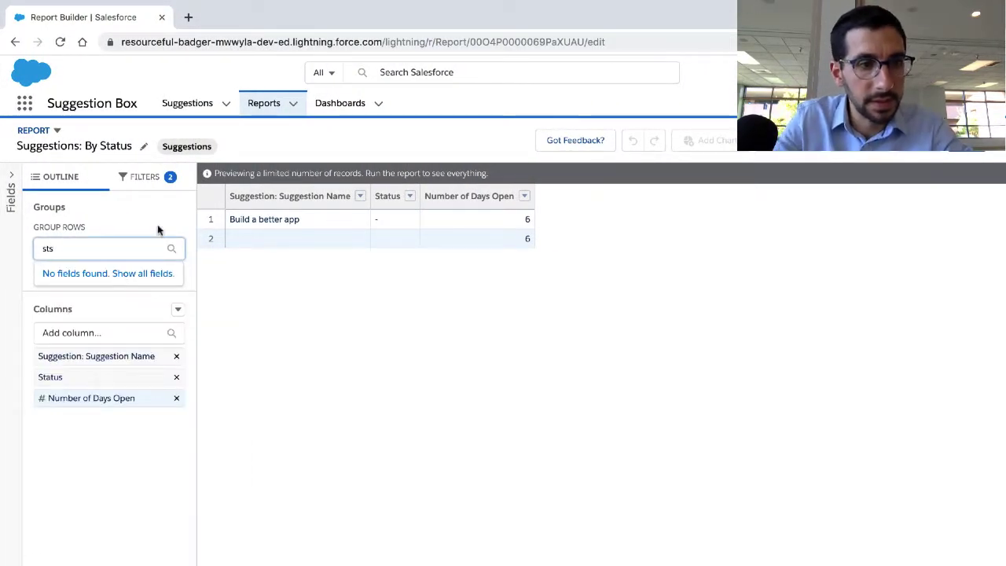
pyautogui.press('BackSpace')
pyautogui.write('a')
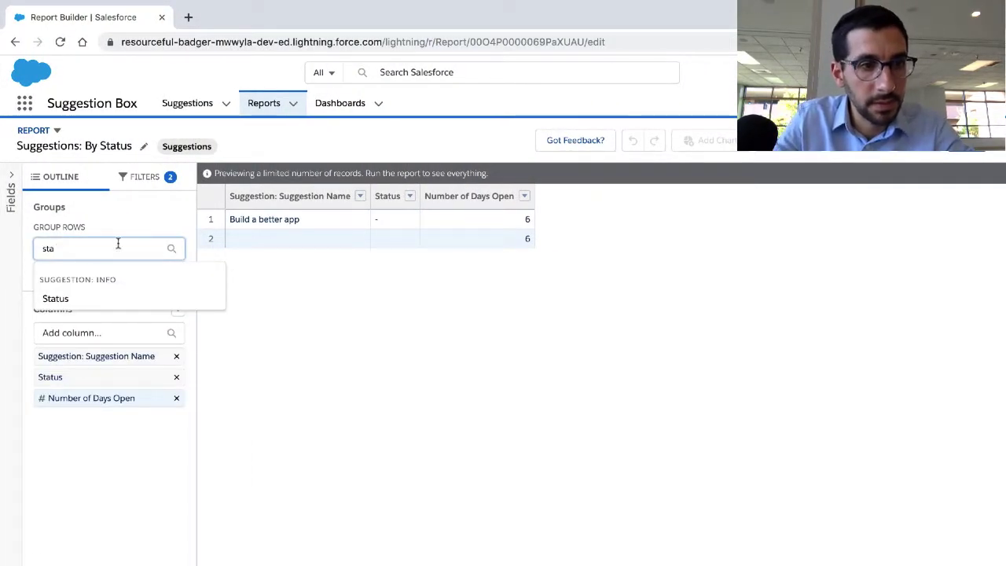
pyautogui.click(65, 297)
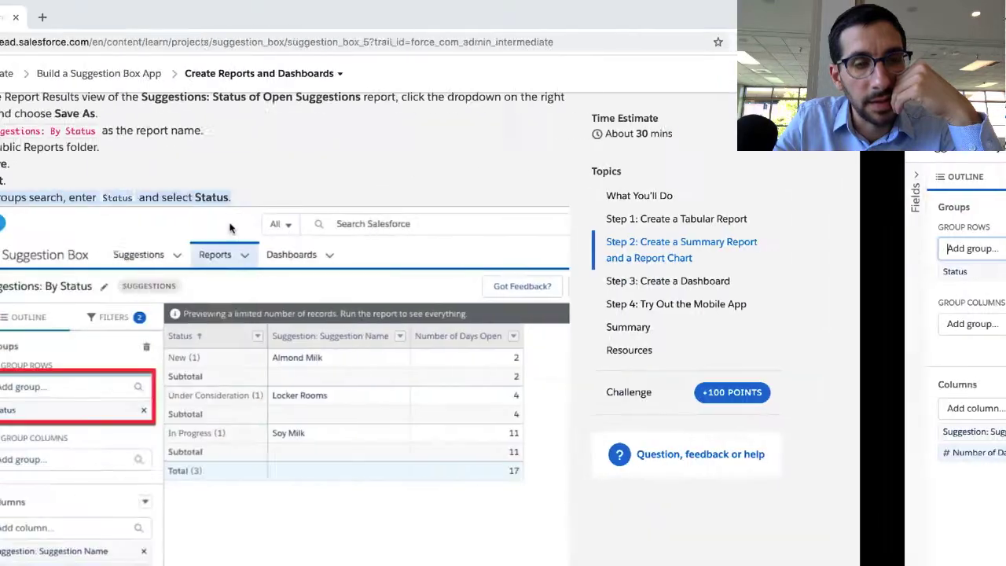
# Read instruction 7 in the Trailhead unit, then save and run the grouped report and add a chart to it.
pyautogui.scroll(-2, 267, 374)
pyautogui.scroll(-3, 267, 374)
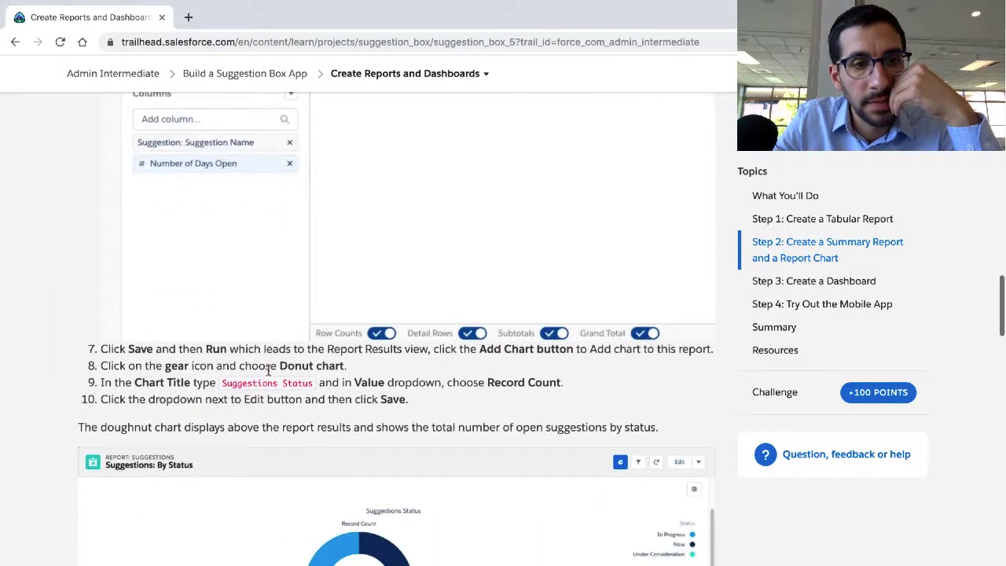
pyautogui.tripleClick(261, 350)
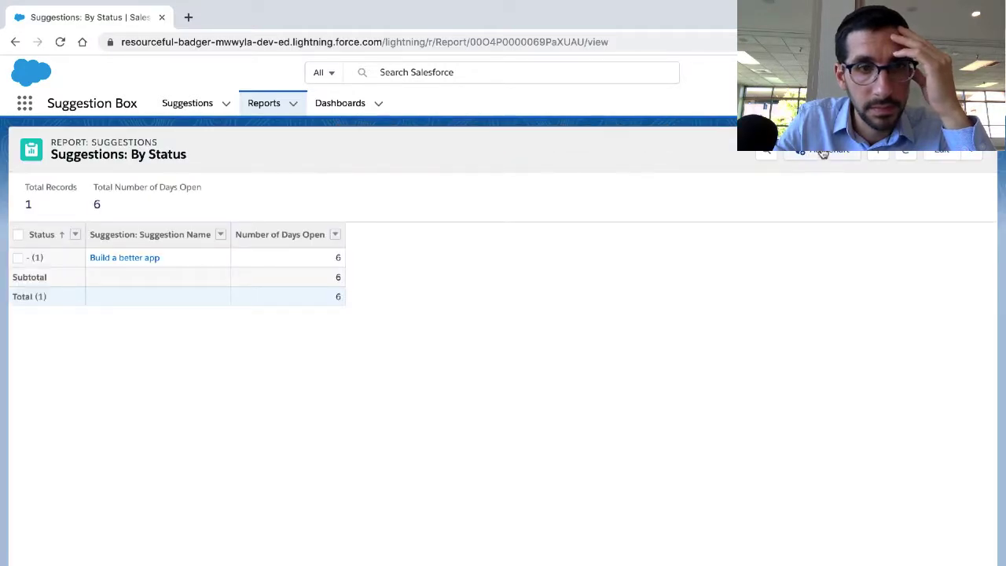
pyautogui.click(822, 153)
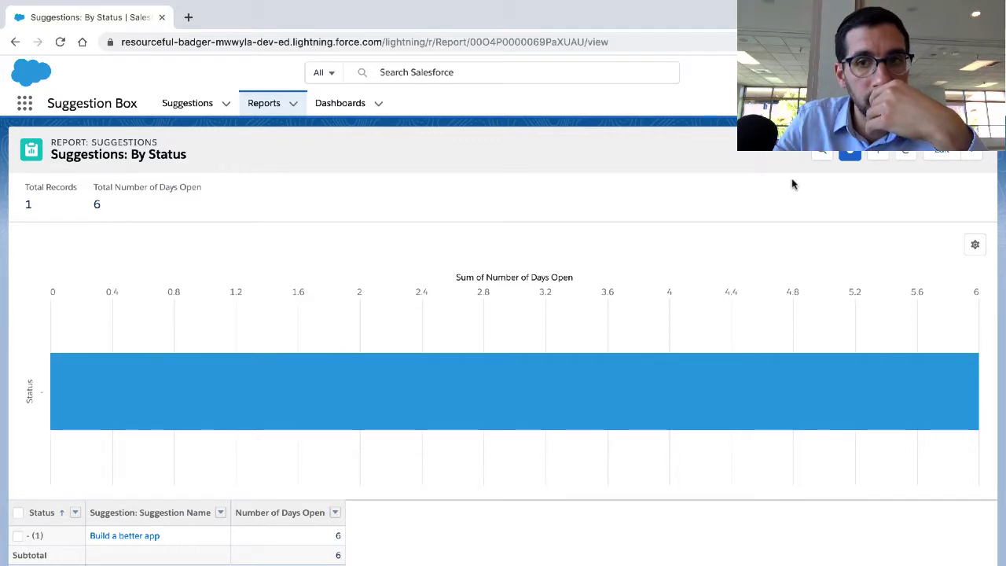
# Check instruction 8 in the Trailhead unit and change the report chart's display type to Donut.
pyautogui.hotkey('ctrl', 'Left')
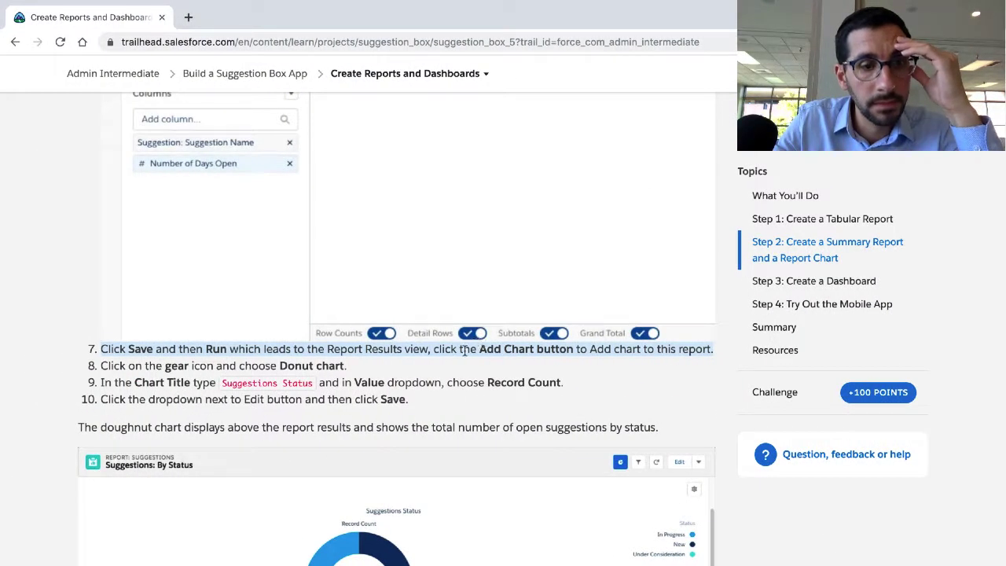
pyautogui.tripleClick(331, 360)
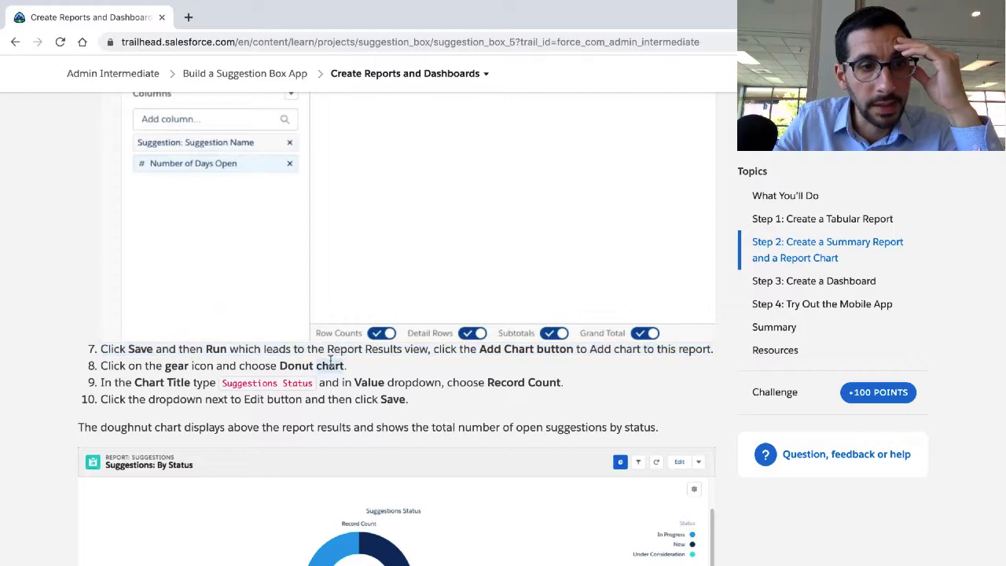
pyautogui.hotkey('ctrl', 'Right')
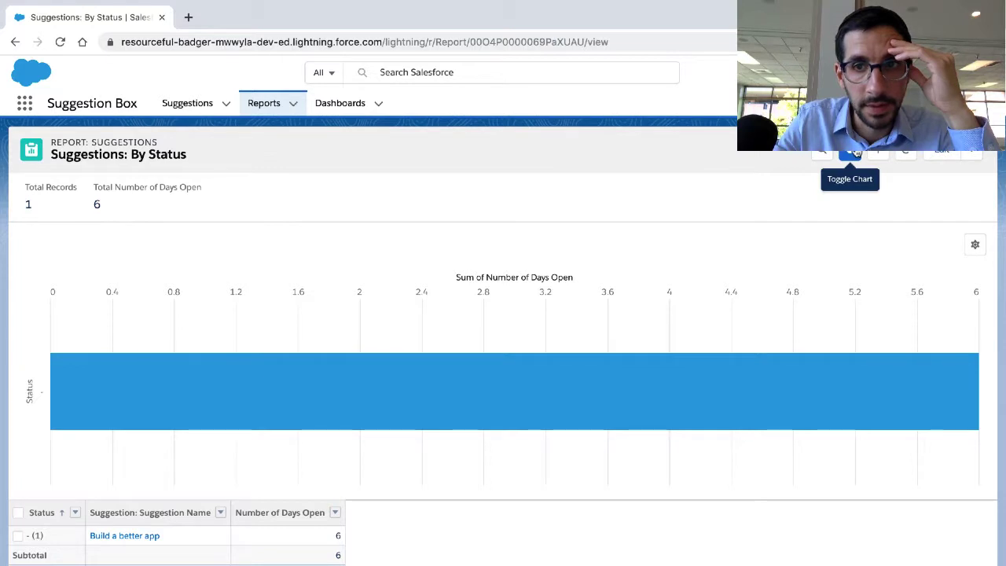
pyautogui.click(854, 153)
pyautogui.click(855, 154)
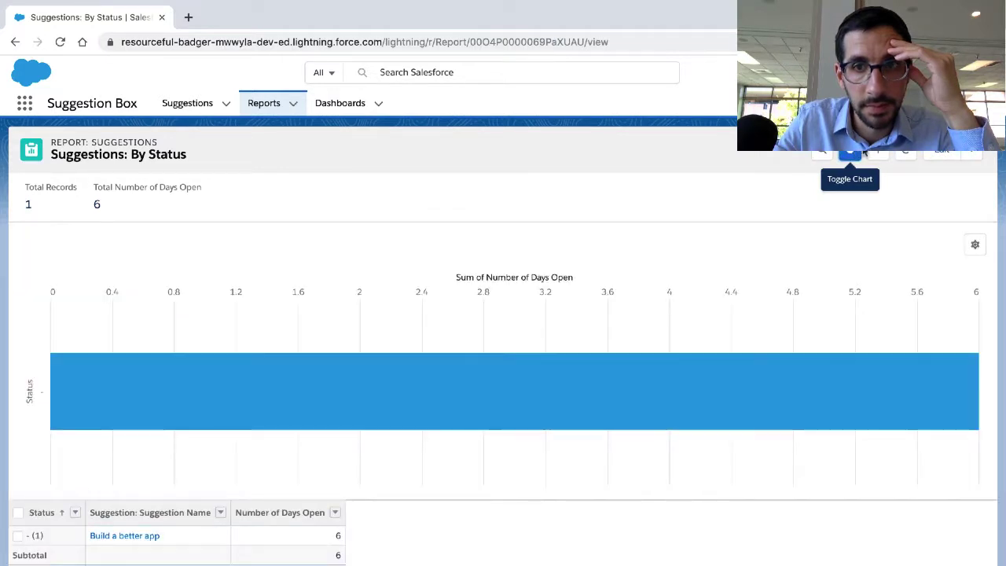
pyautogui.click(975, 245)
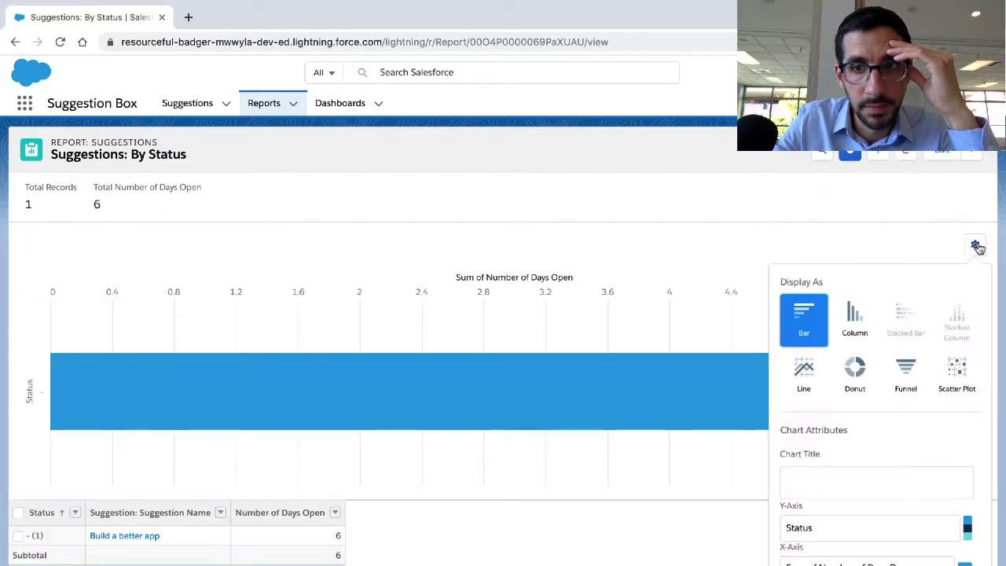
pyautogui.click(855, 367)
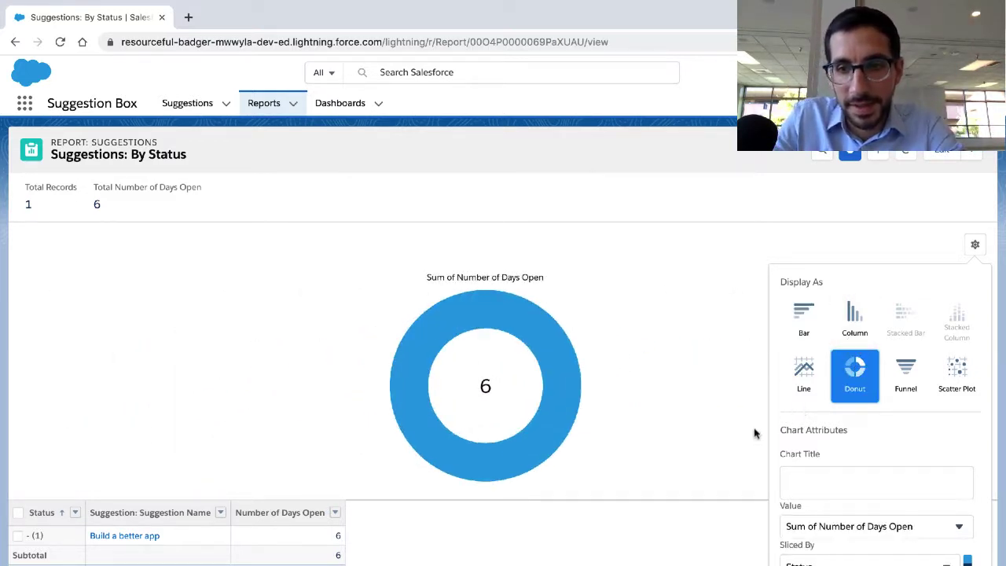
pyautogui.click(729, 445)
# Return to the Trailhead unit and read instruction 9 on the chart title and value, along with the example donut chart.
pyautogui.hotkey('ctrl', 'Left')
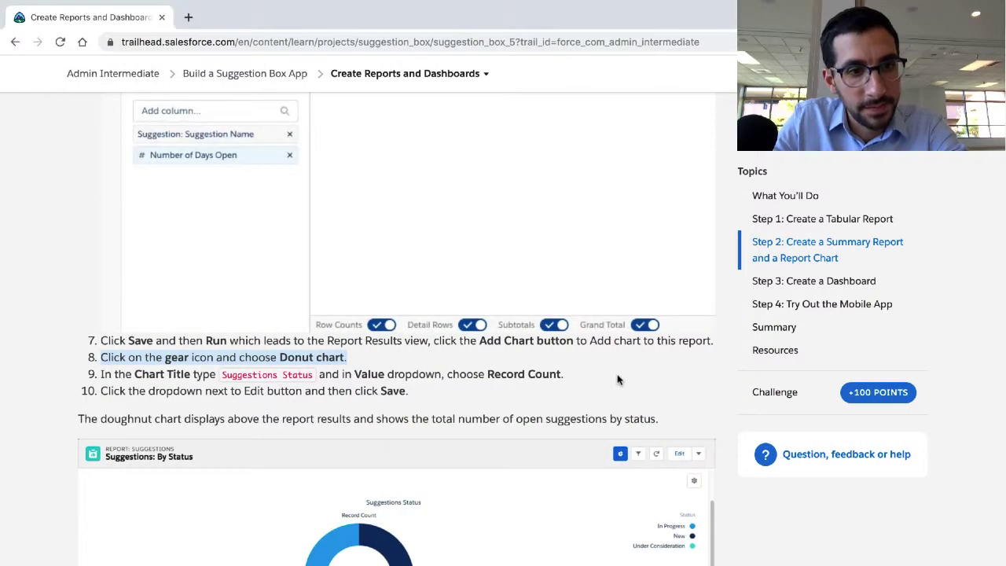
pyautogui.tripleClick(464, 378)
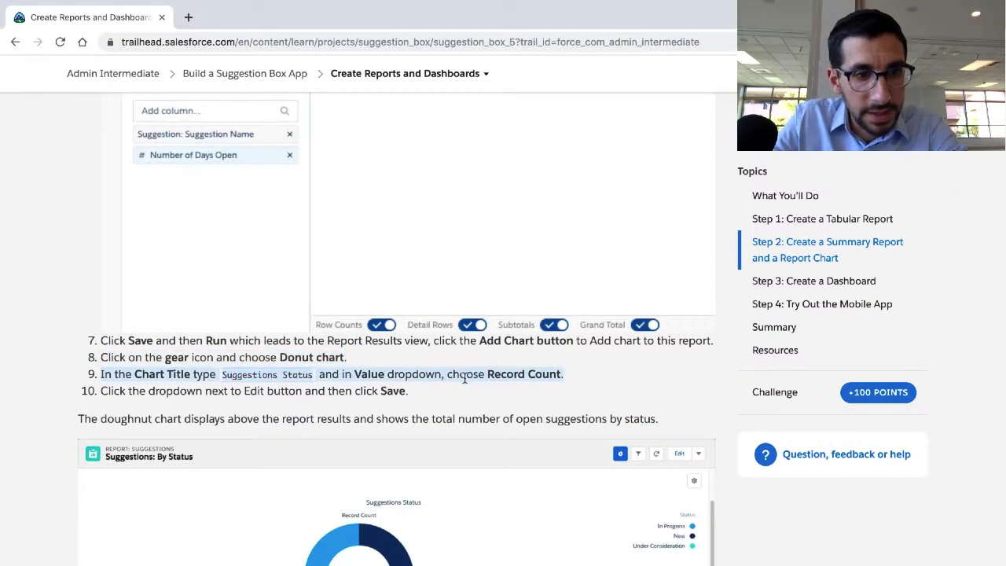
pyautogui.scroll(-3, 464, 378)
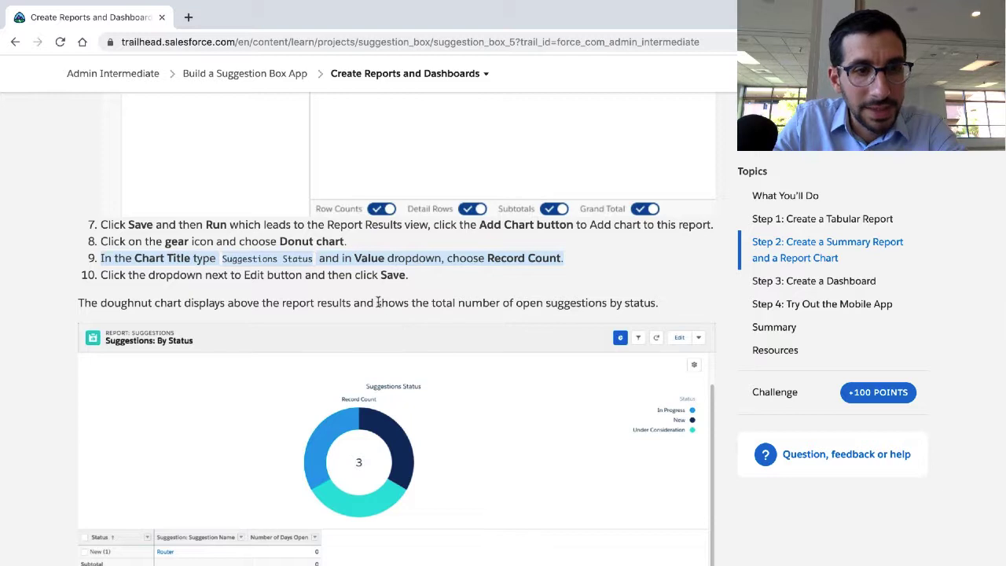
# Copy the title "Suggestions Status" from instruction 9 in the Trailhead unit and enter it as the donut chart's title.
pyautogui.click(308, 262)
pyautogui.moveTo(312, 262); pyautogui.dragTo(222, 262)
pyautogui.hotkey('ctrl', 'c')
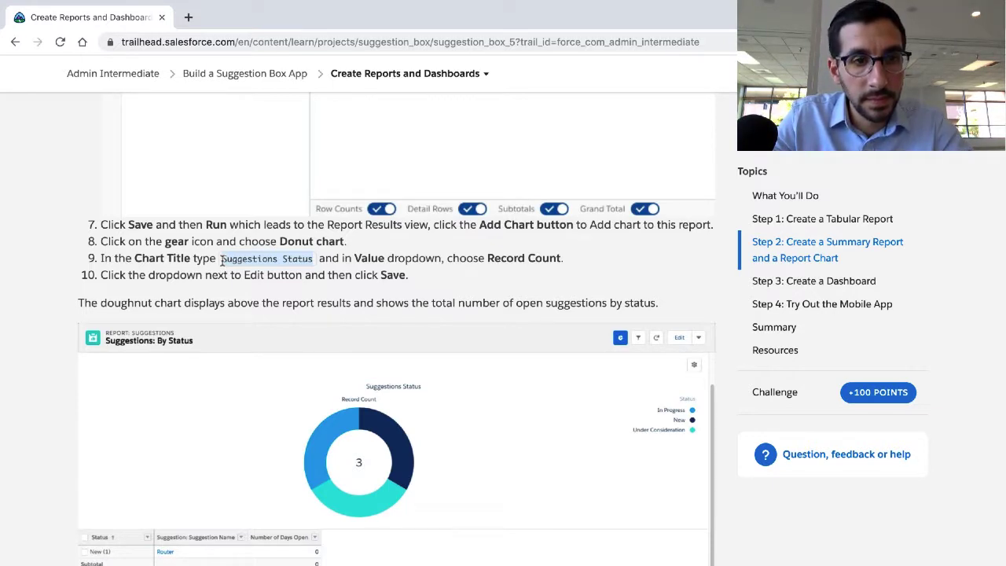
pyautogui.hotkey('ctrl', 'Right')
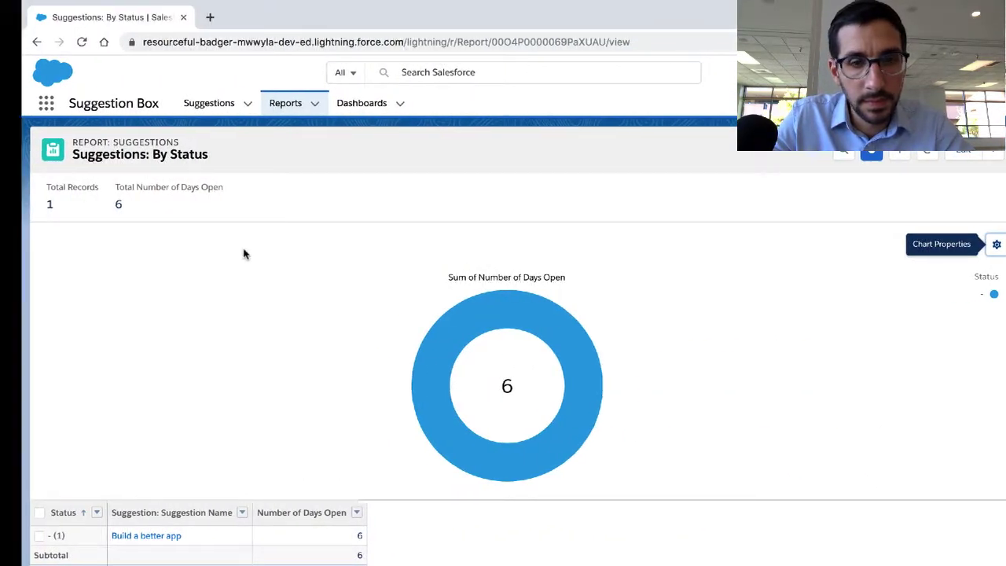
pyautogui.hotkey('ctrl', 'Left')
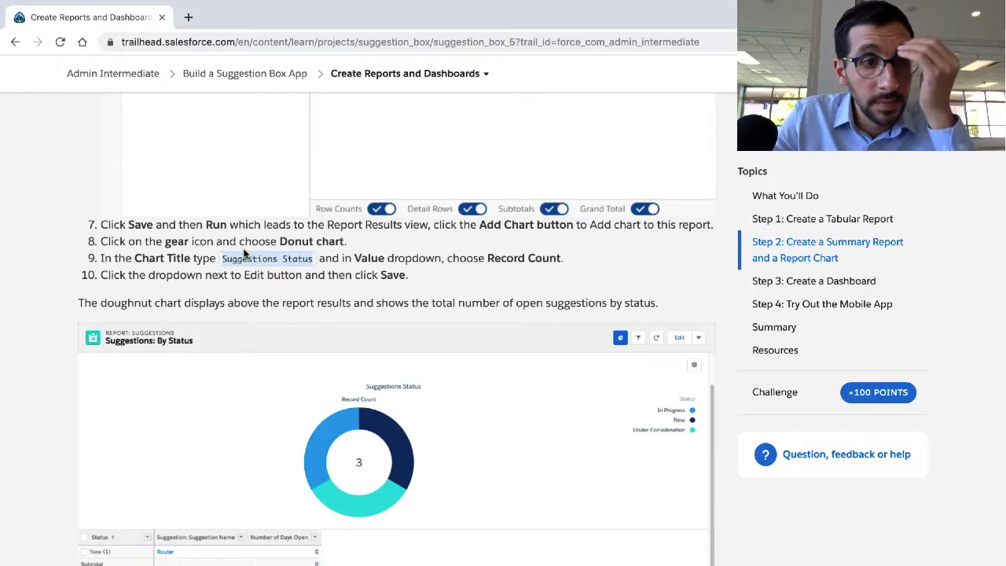
pyautogui.hotkey('ctrl', 'Right')
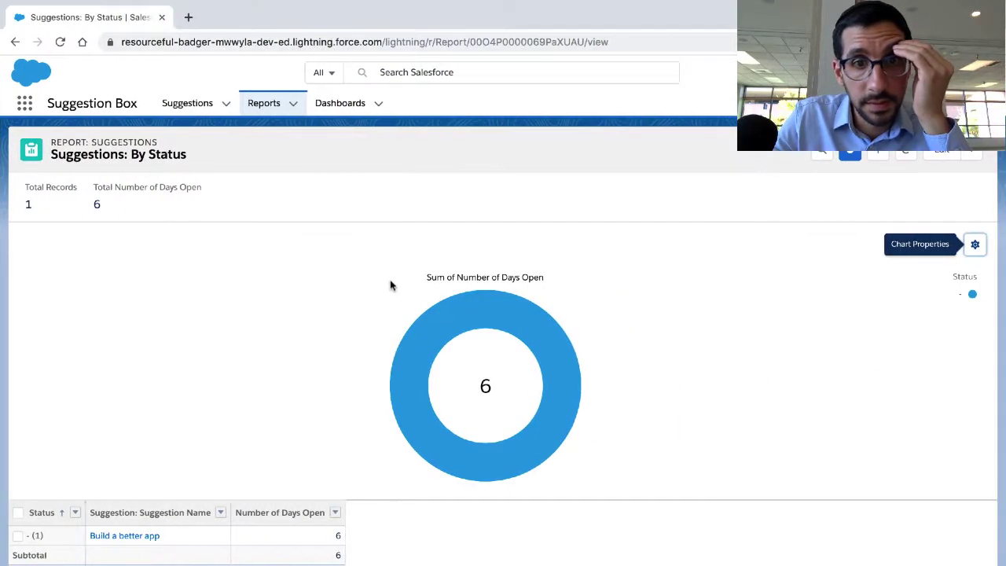
pyautogui.click(975, 246)
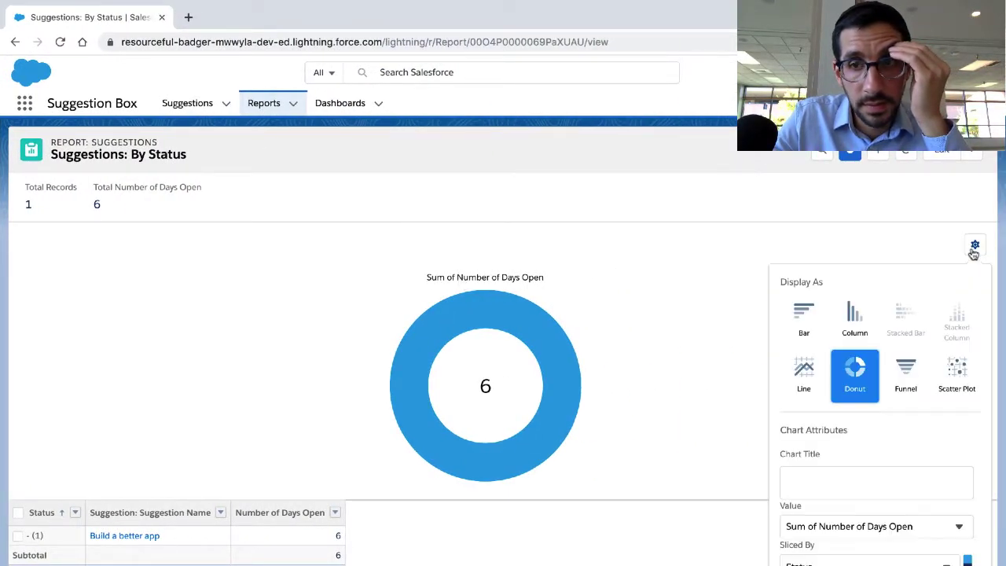
pyautogui.click(833, 491)
pyautogui.hotkey('ctrl', 'v')
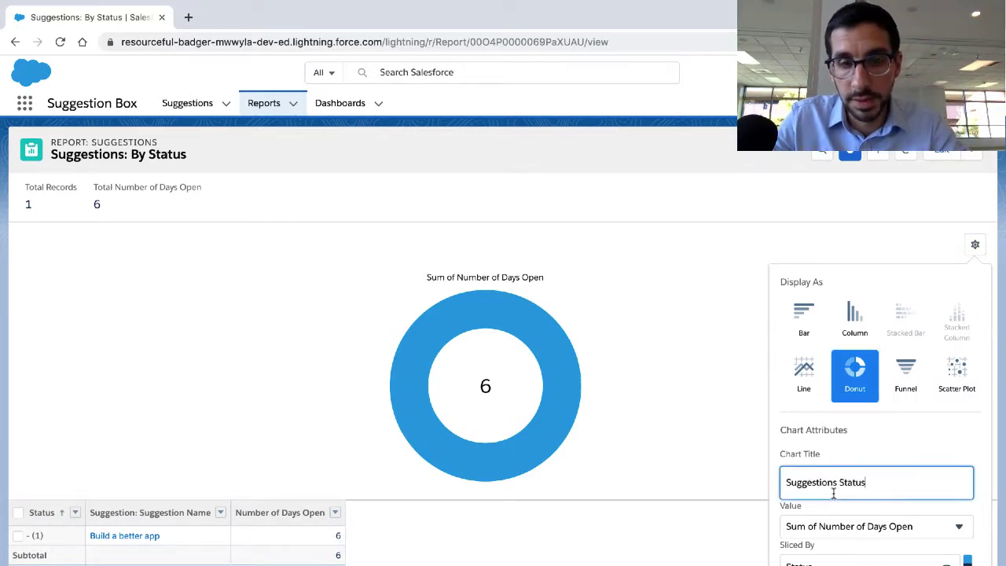
# Recheck instruction 9 in the Trailhead unit and set the donut chart's value to Record Count.
pyautogui.hotkey('ctrl', 'Left')
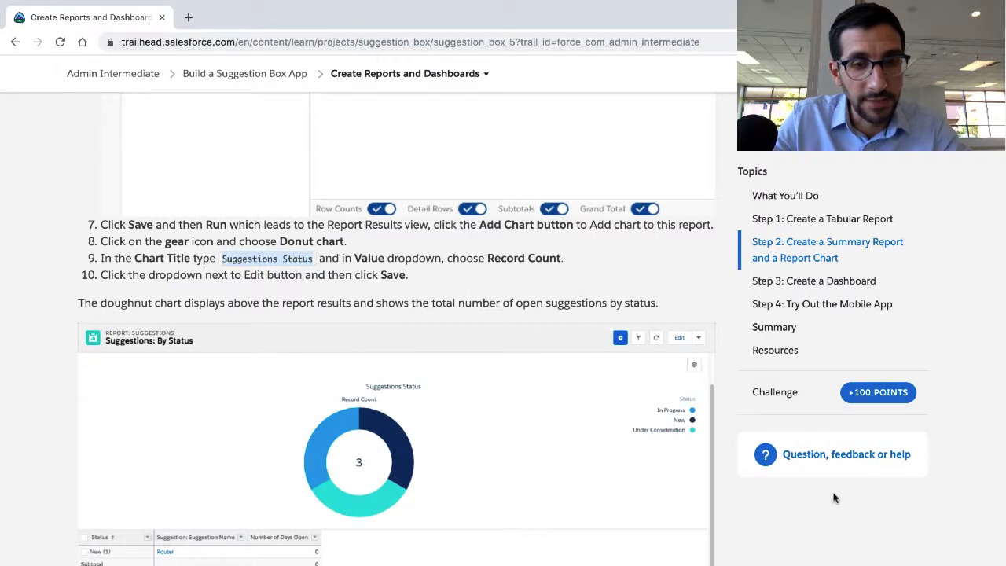
pyautogui.hotkey('ctrl', 'Right')
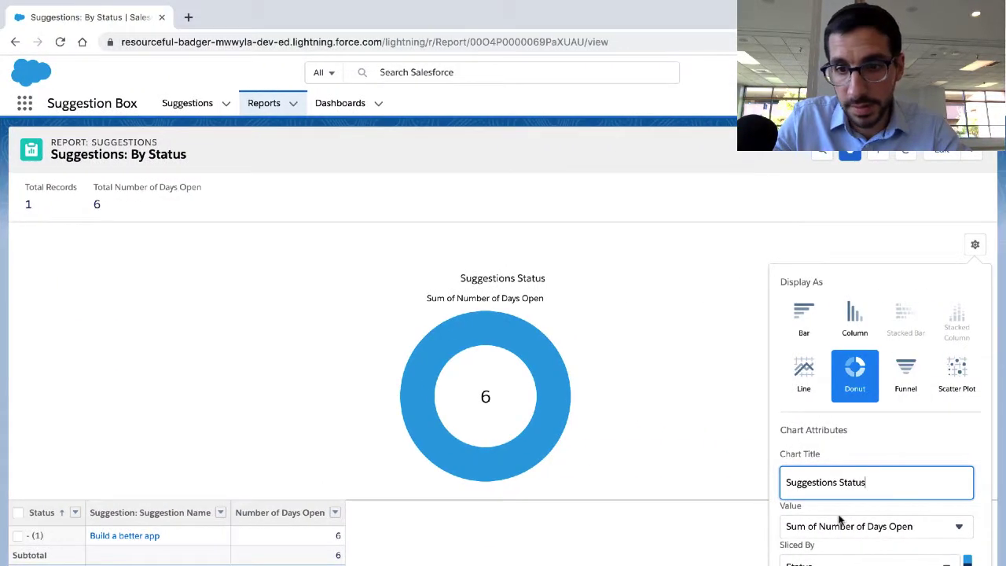
pyautogui.click(838, 531)
pyautogui.click(838, 541)
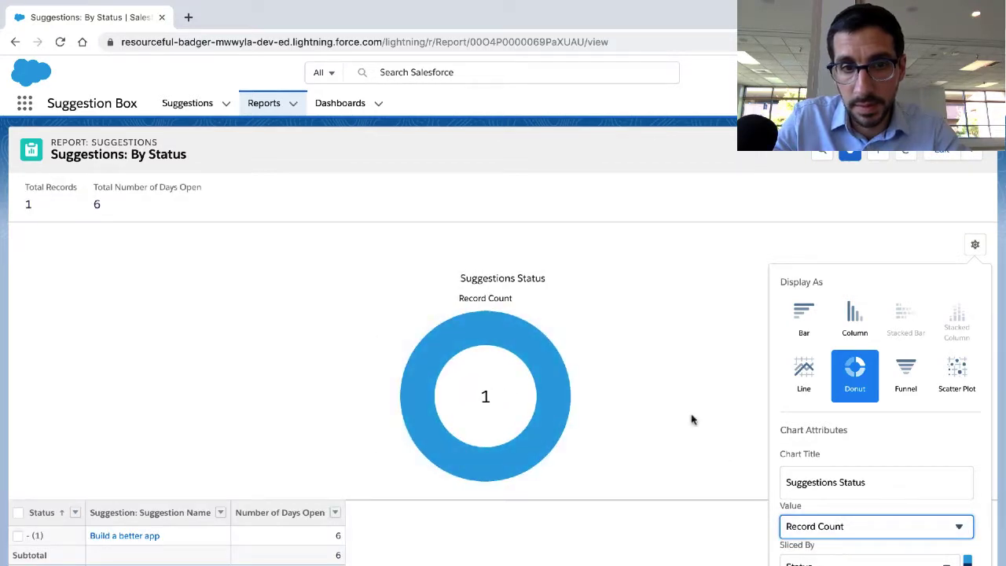
# Check instruction 10 in the Trailhead unit, then close the chart properties and save the Suggestions: By Status report.
pyautogui.hotkey('ctrl', 'Left')
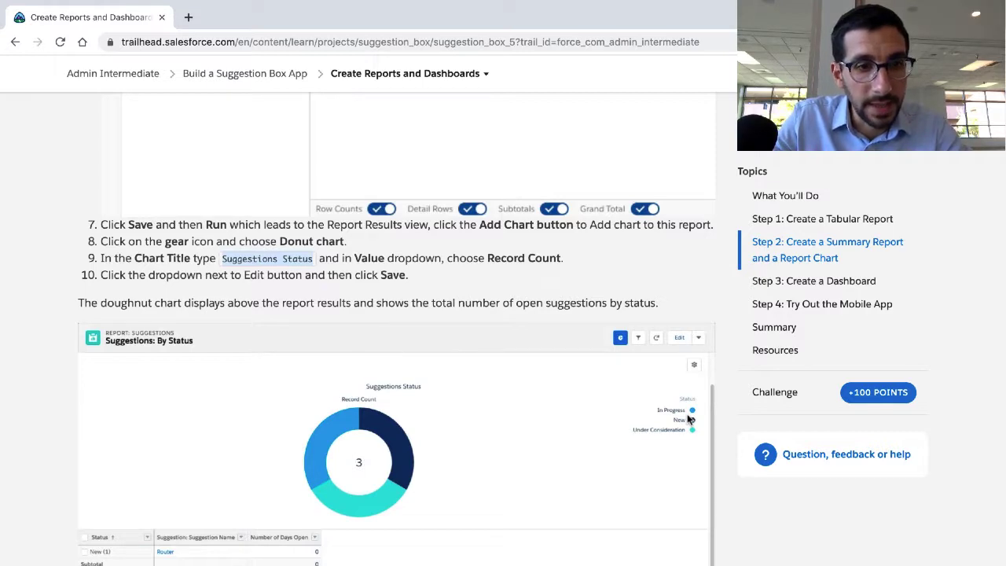
pyautogui.hotkey('ctrl', 'Right')
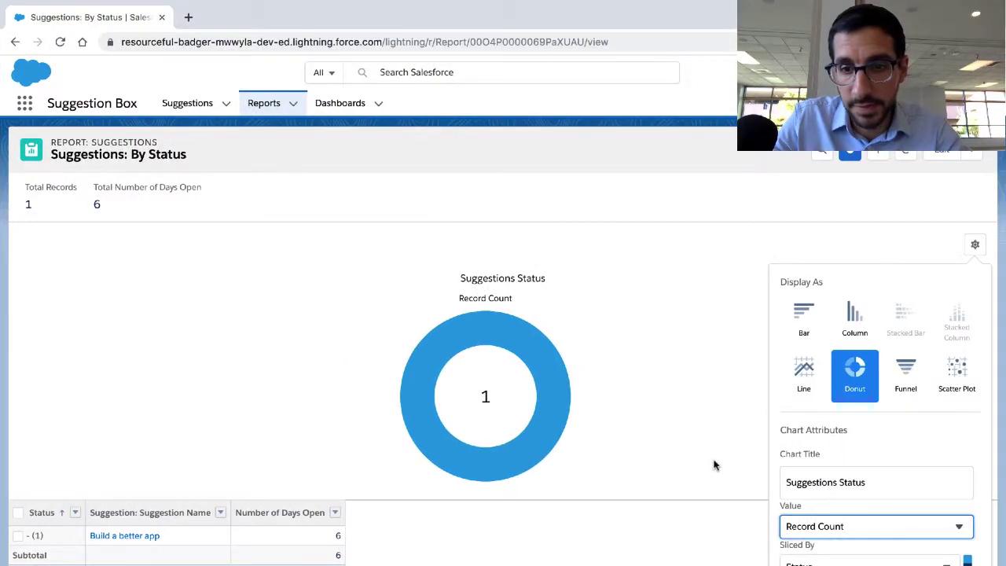
pyautogui.scroll(-5, 842, 484)
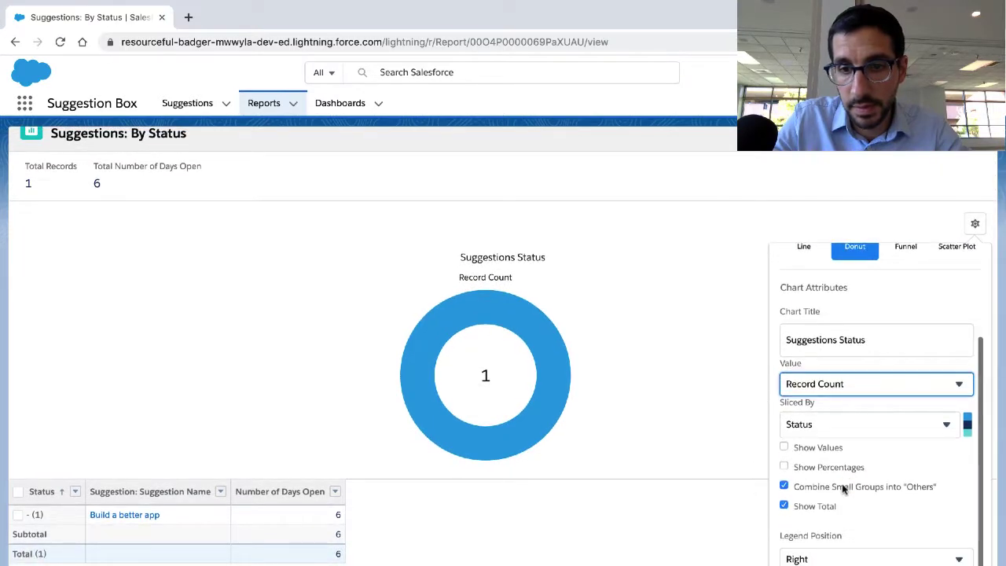
pyautogui.scroll(1, 842, 511)
pyautogui.hotkey('ctrl', 'Left')
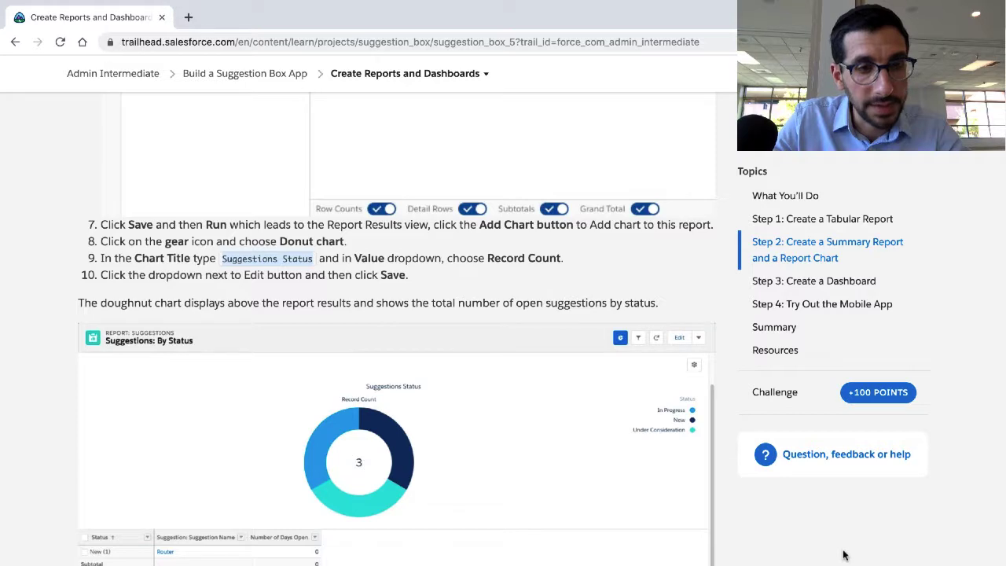
pyautogui.hotkey('ctrl', 'Right')
pyautogui.scroll(3, 859, 470)
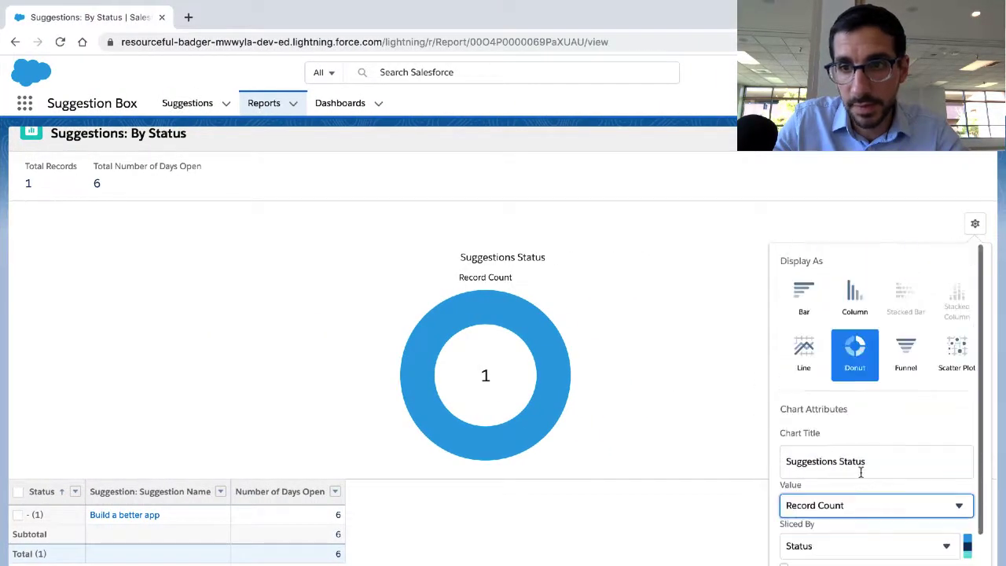
pyautogui.click(974, 223)
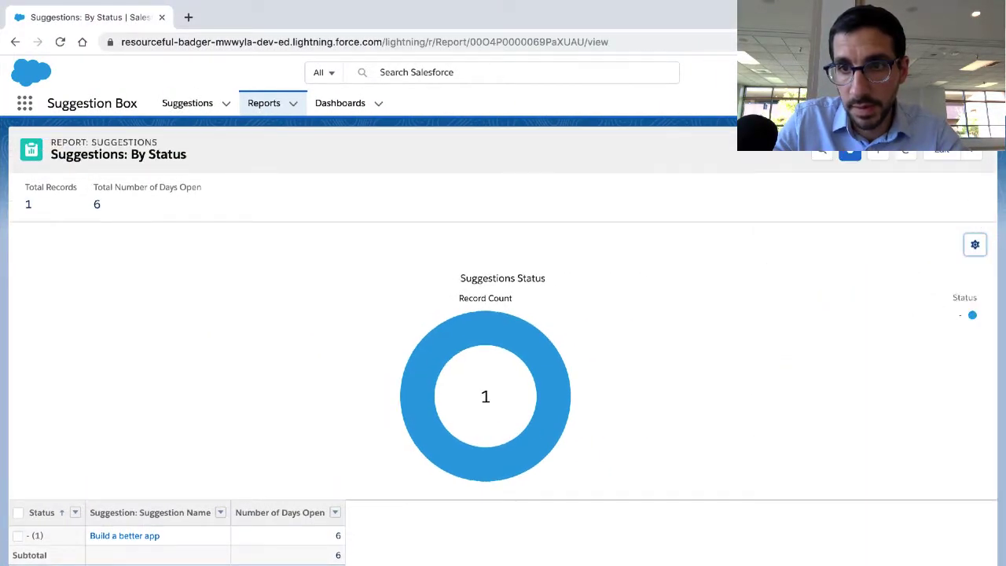
pyautogui.click(974, 157)
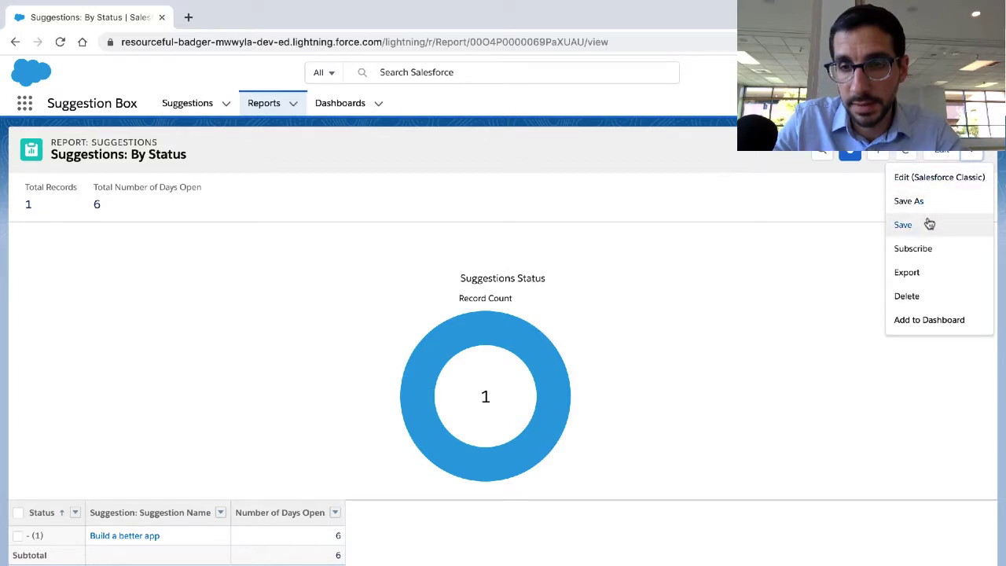
pyautogui.click(903, 225)
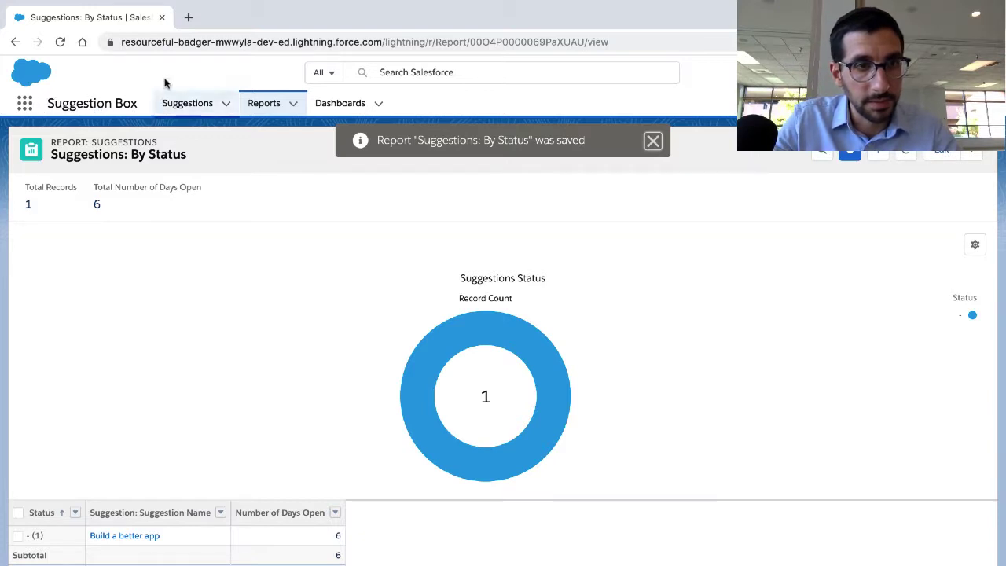
# Open the report's address in a second browser tab and go to the Suggestions list there.
pyautogui.click(200, 41)
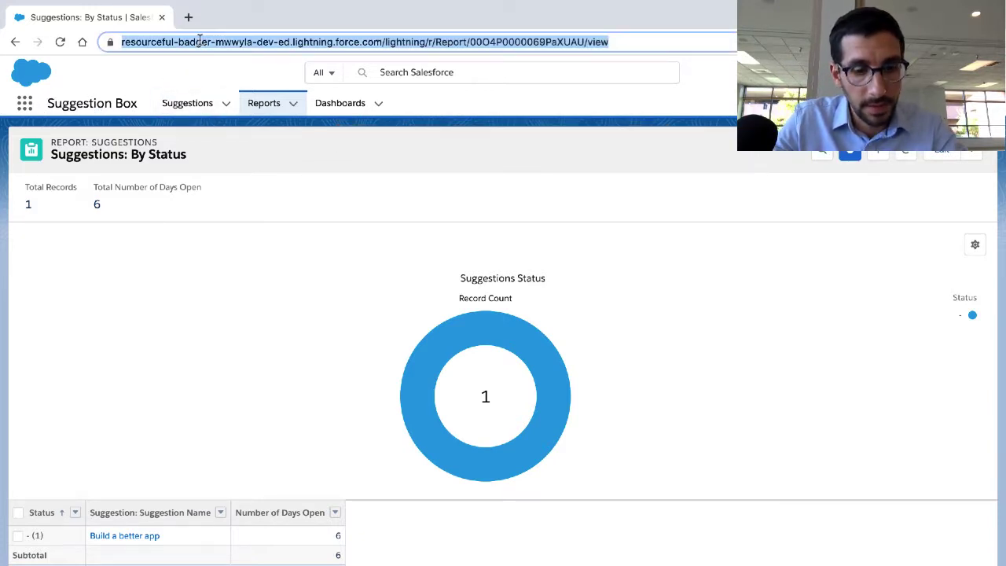
pyautogui.hotkey('ctrl', 'c')
pyautogui.click(187, 16)
pyautogui.hotkey('ctrl', 'v')
pyautogui.press('Return')
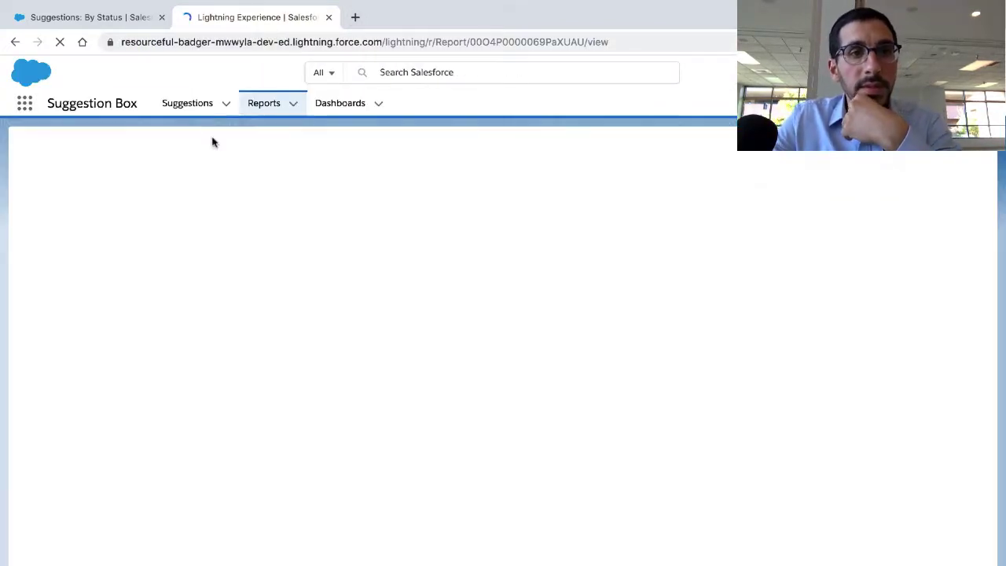
pyautogui.click(197, 108)
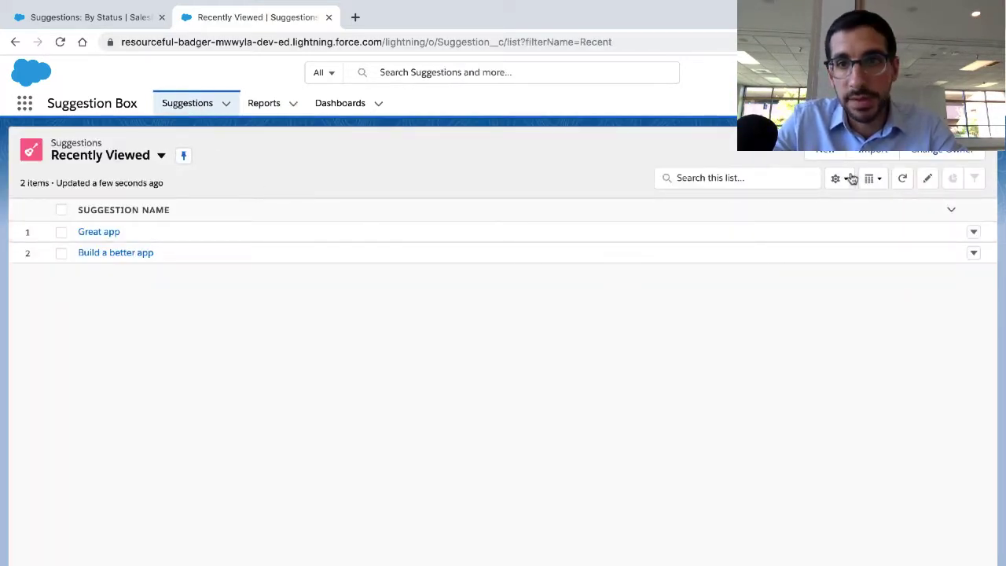
# Start a new suggestion named "Stop eating corn chips" in the category Kitchen Snacks.
pyautogui.click(829, 152)
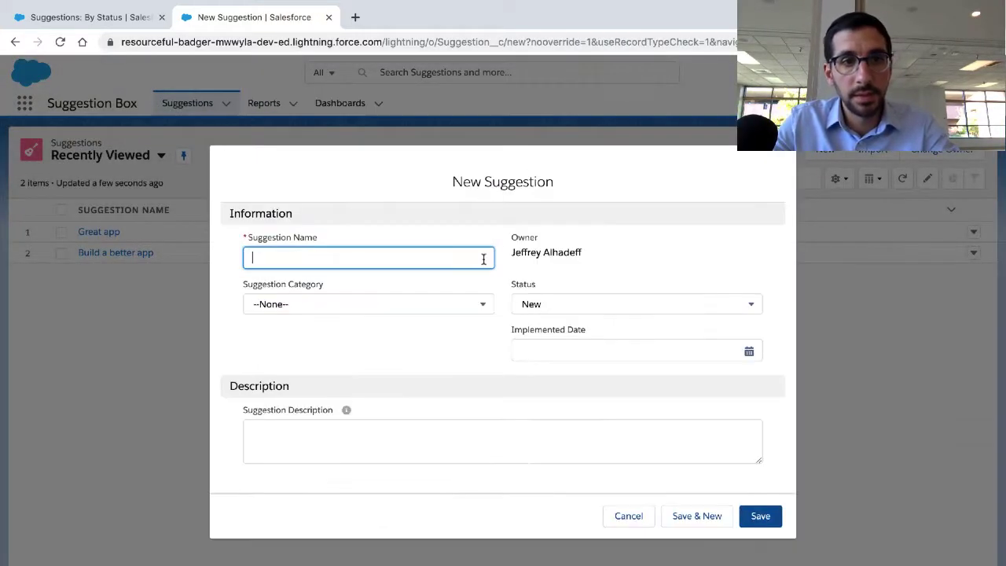
pyautogui.click(391, 266)
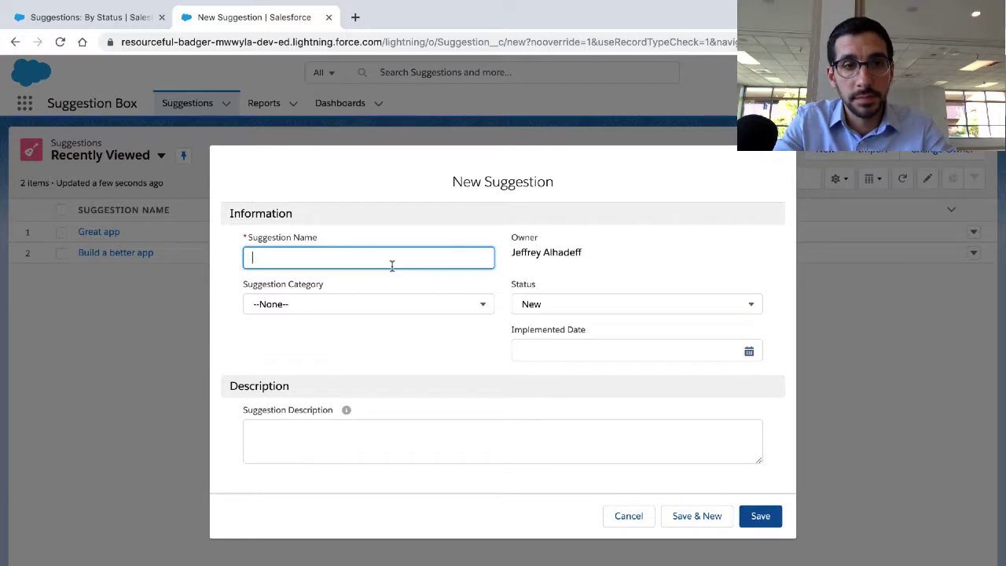
pyautogui.write('top eating corn chips')
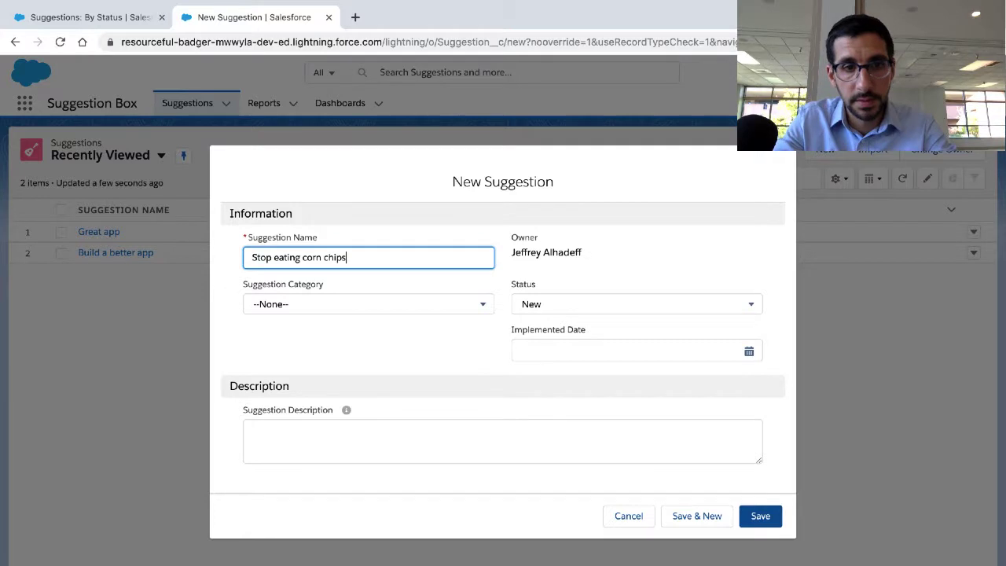
pyautogui.click(380, 301)
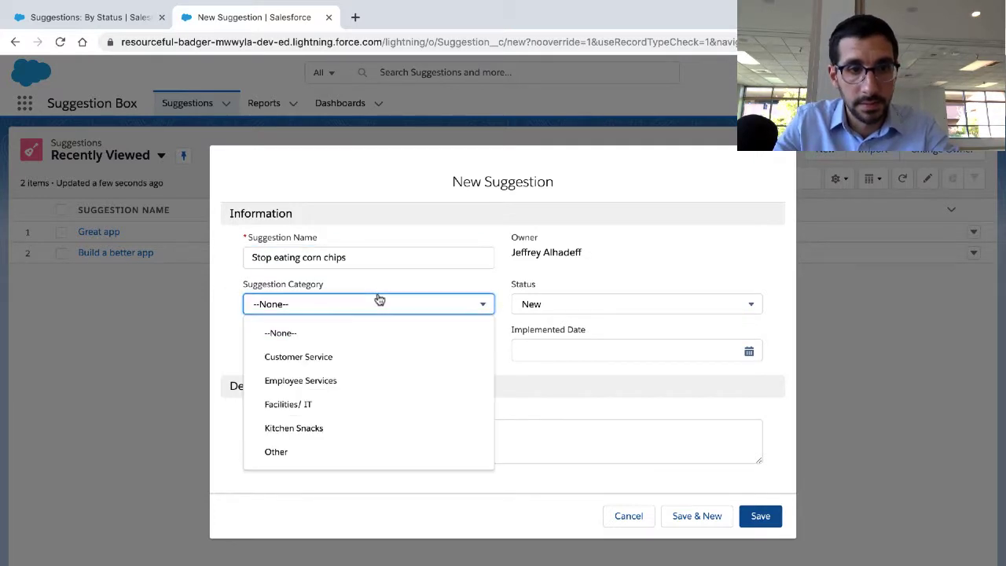
pyautogui.click(353, 427)
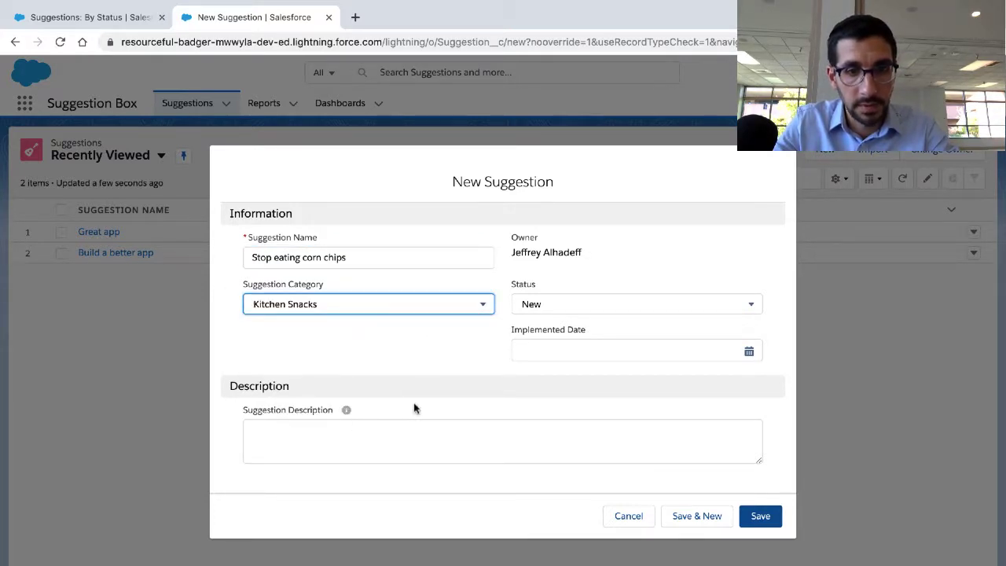
# Enter the description "They are not good for you." and save the suggestion, opening another blank one.
pyautogui.click(405, 426)
pyautogui.write('They')
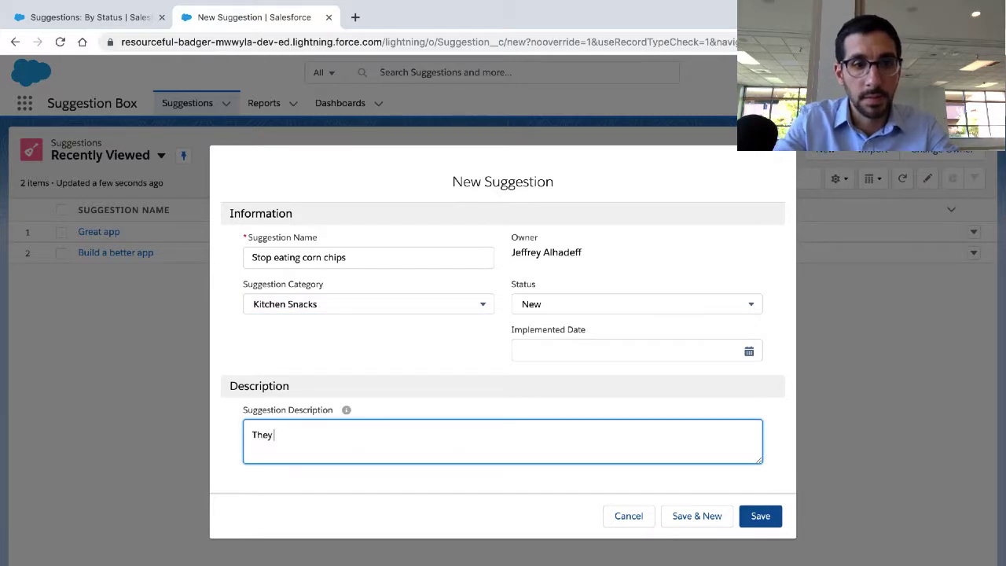
pyautogui.write(' are not good fo')
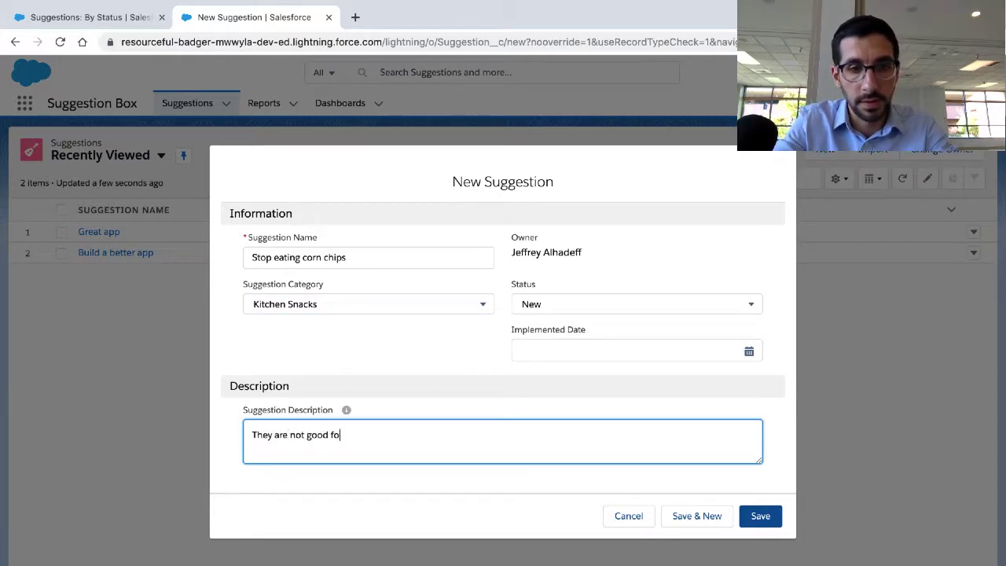
pyautogui.write('r you.')
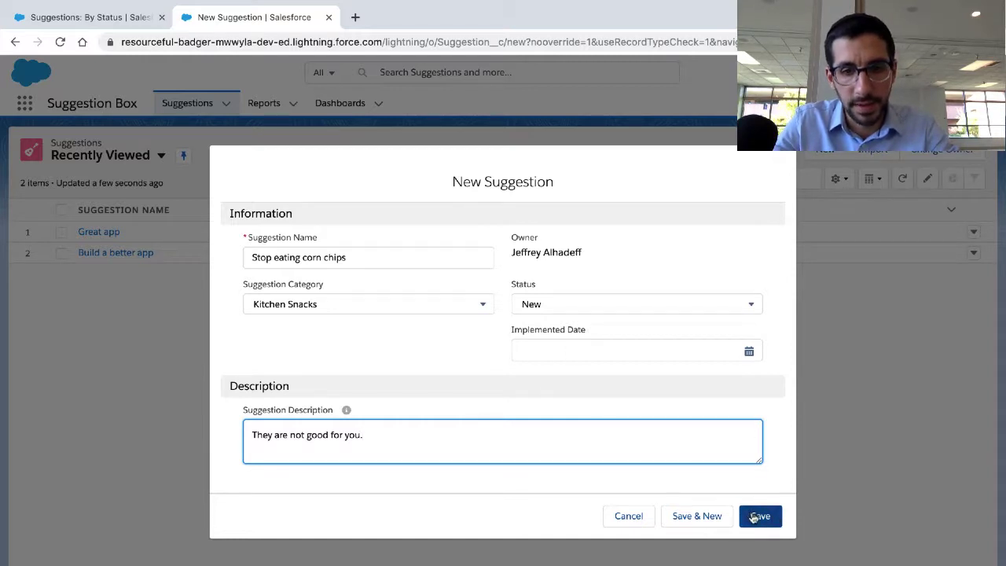
pyautogui.click(712, 518)
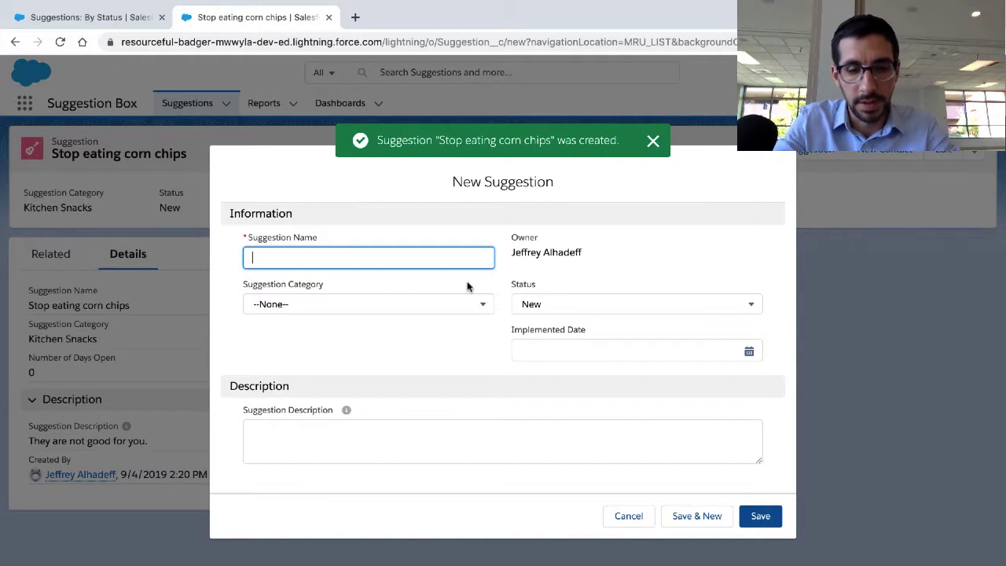
# Name the new suggestion "Serve more corn chips" and set its category to Kitchen Snacks.
pyautogui.write('Eat')
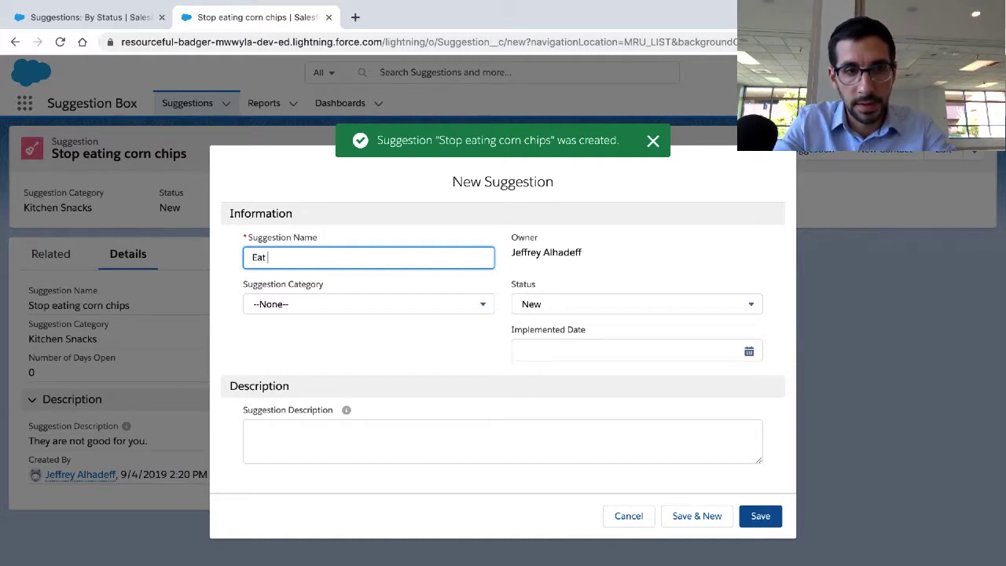
pyautogui.write(' c')
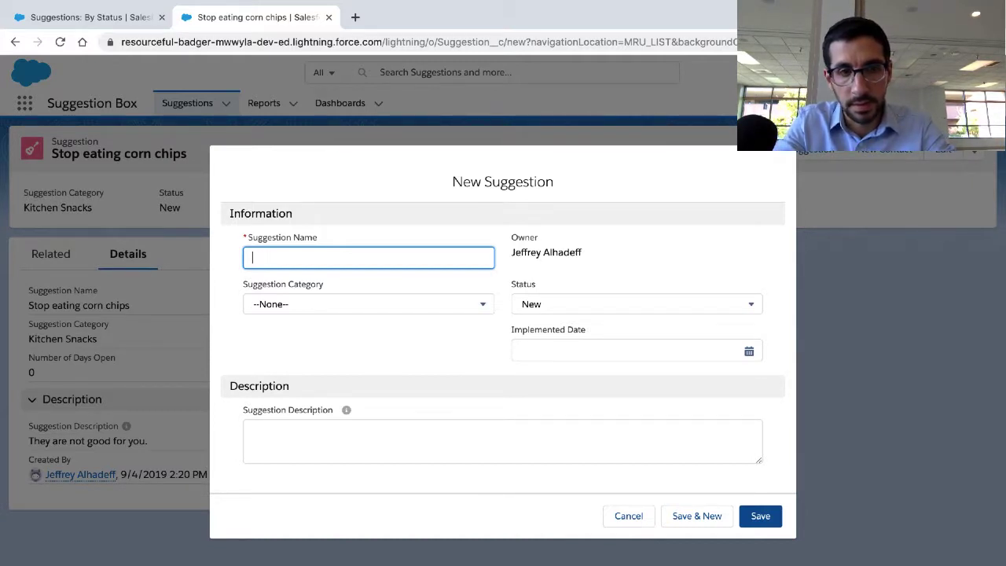
pyautogui.write('ur')
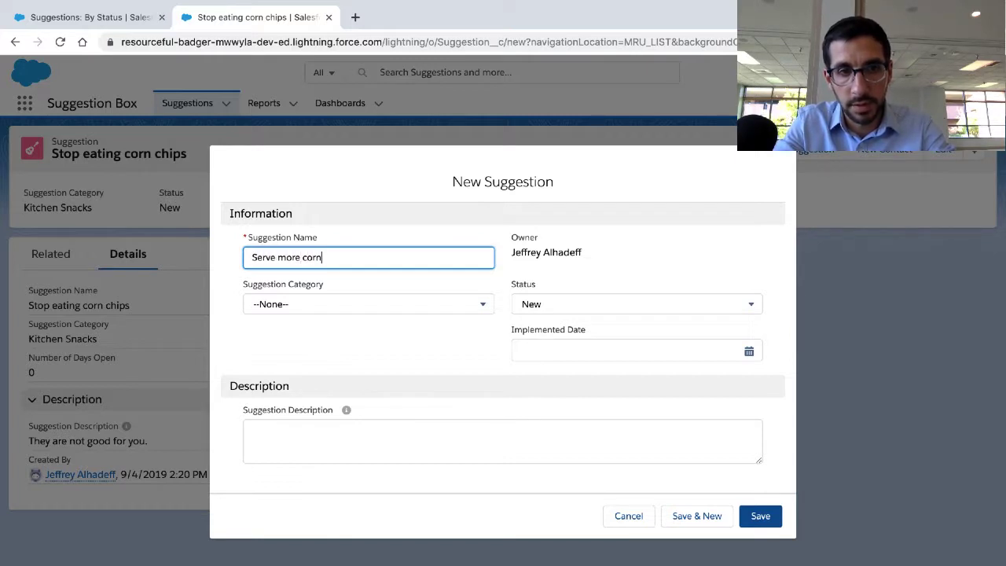
pyautogui.write('s')
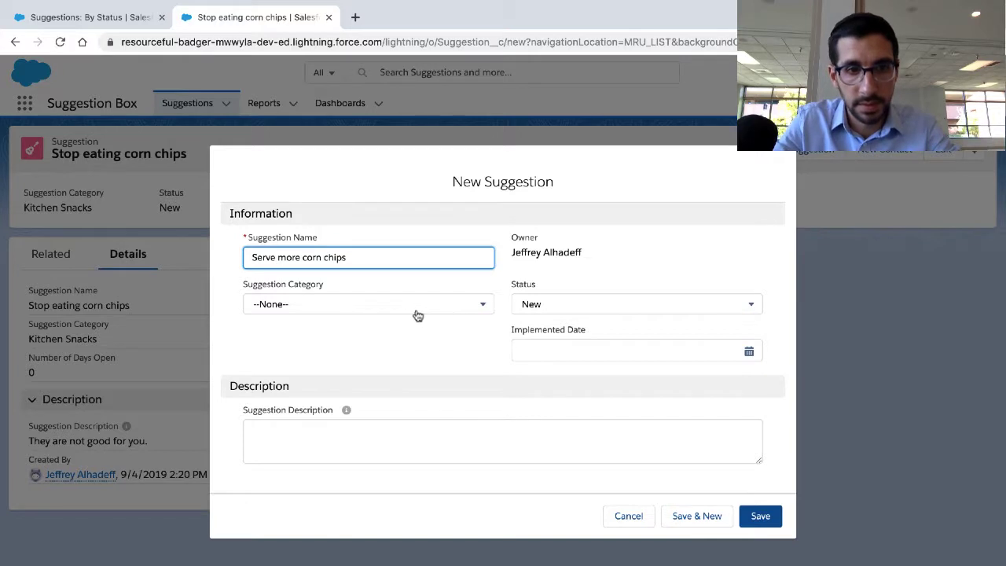
pyautogui.click(414, 311)
pyautogui.click(375, 426)
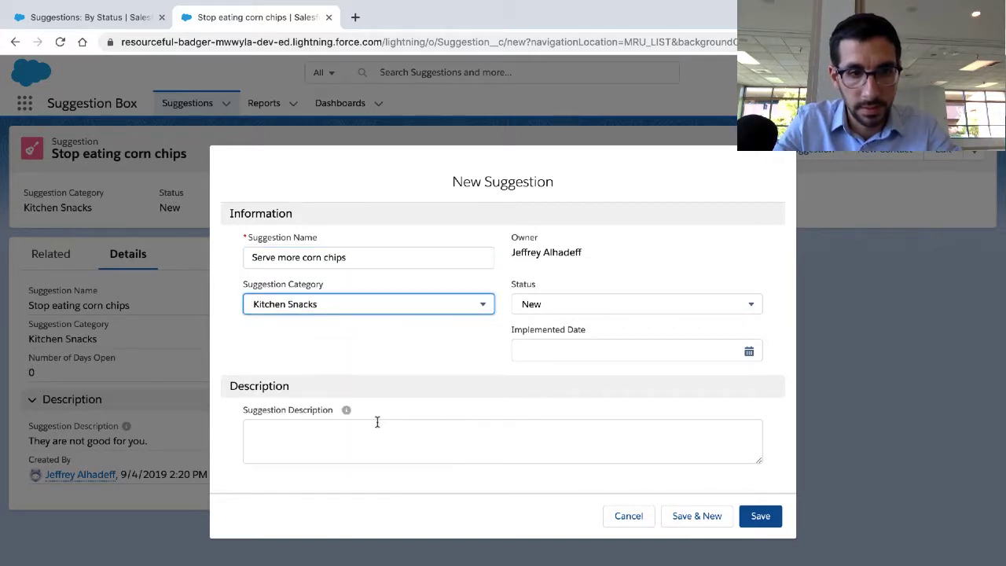
# Enter the description "People like them" and save the corn chips suggestion, opening another blank one.
pyautogui.click(369, 441)
pyautogui.write('People')
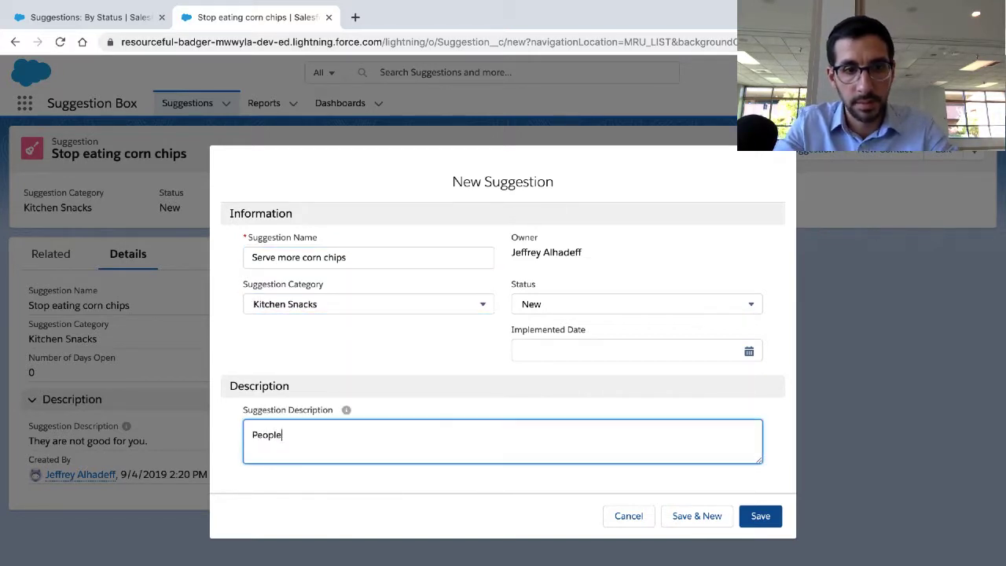
pyautogui.write(' like them')
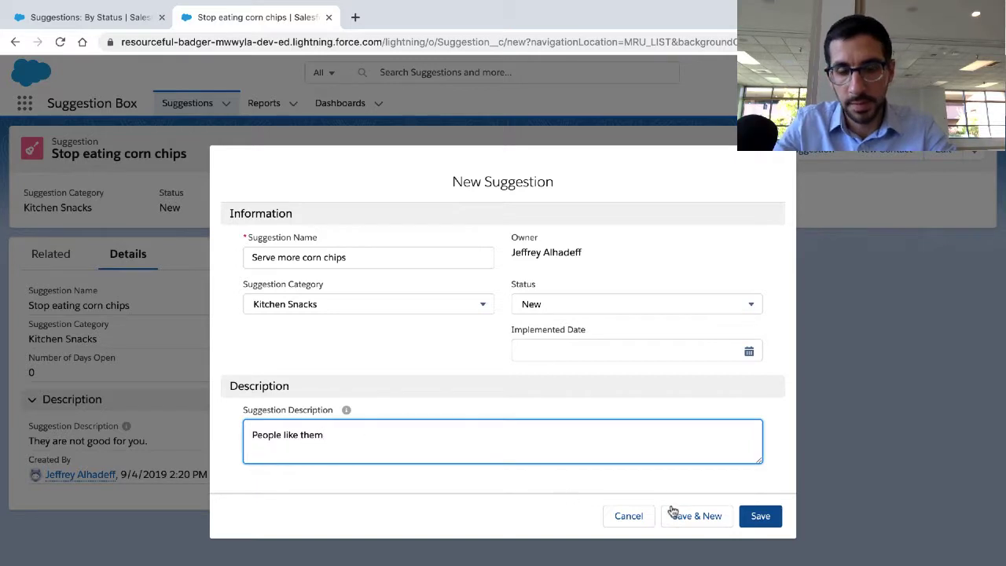
pyautogui.click(674, 511)
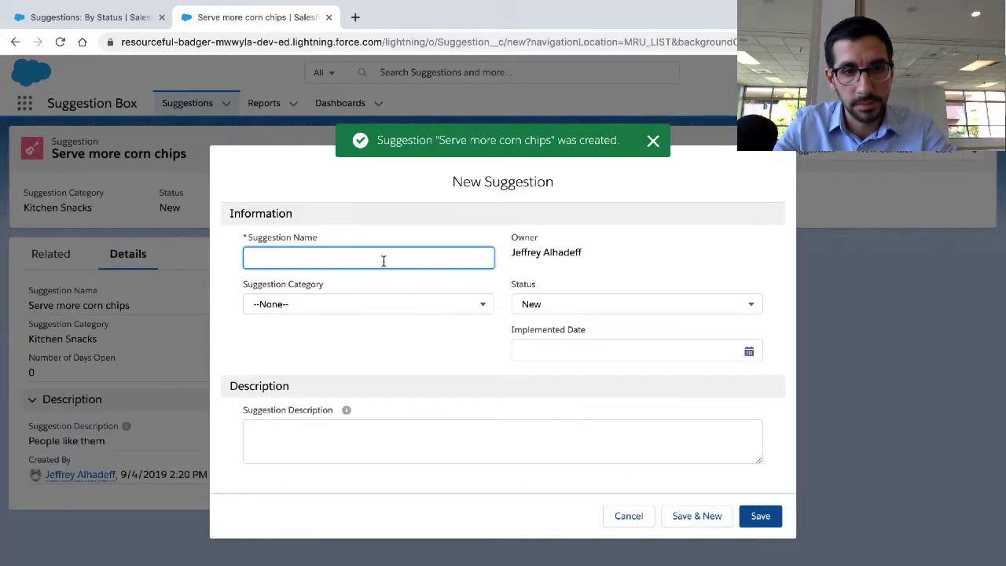
# Name the blank suggestion "Build better software" and enter the description "anything".
pyautogui.click(376, 299)
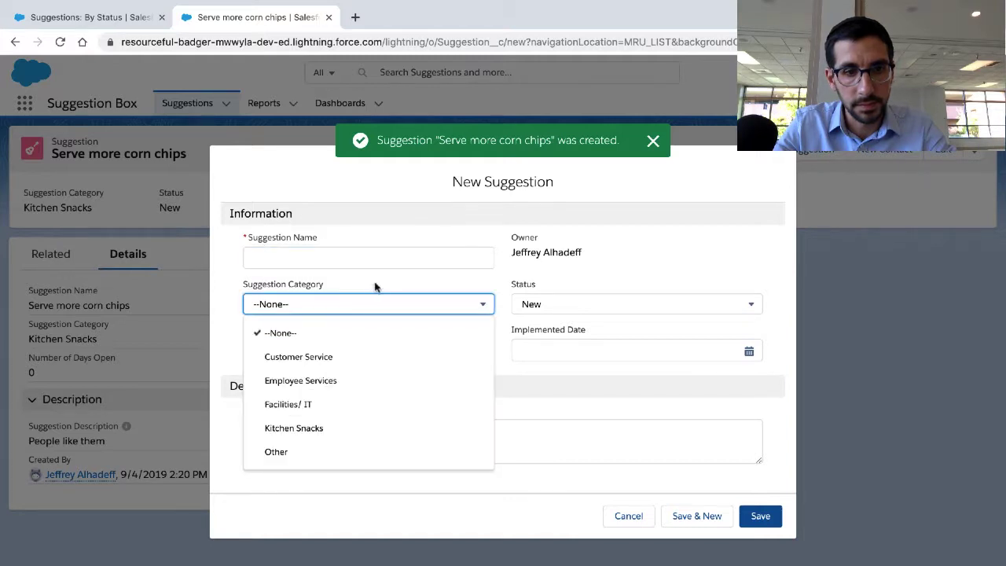
pyautogui.click(380, 262)
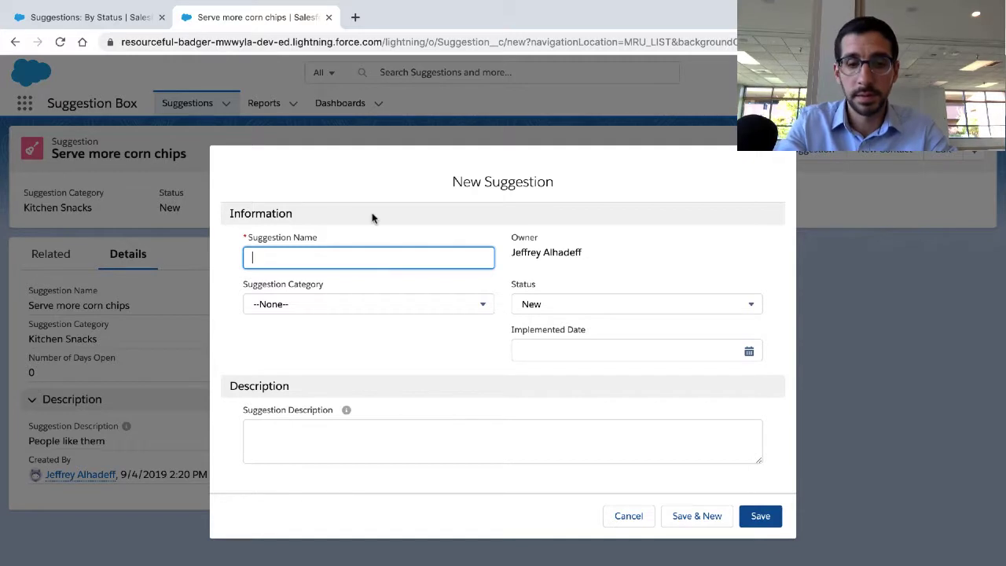
pyautogui.write('Build better')
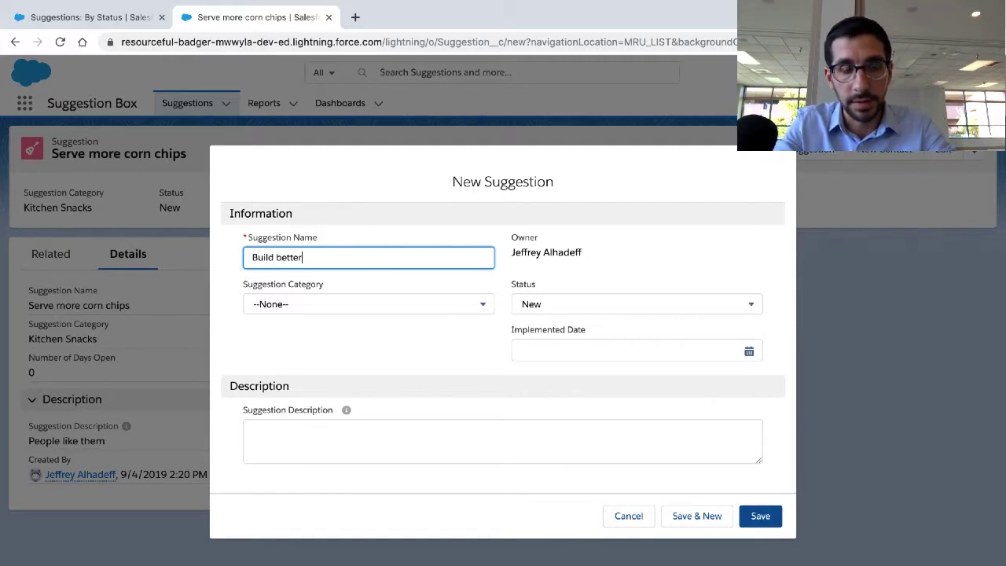
pyautogui.write(' software')
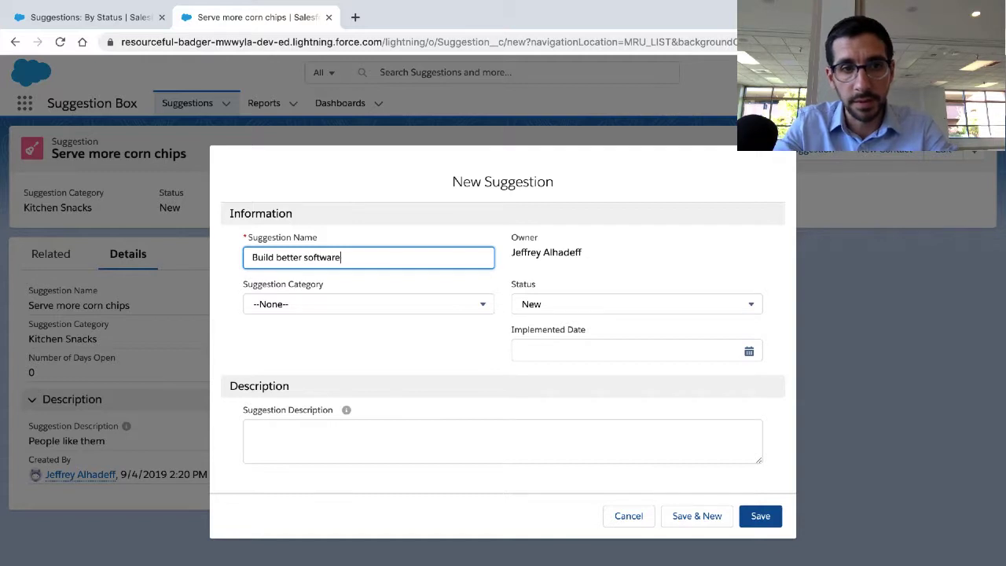
pyautogui.click(397, 435)
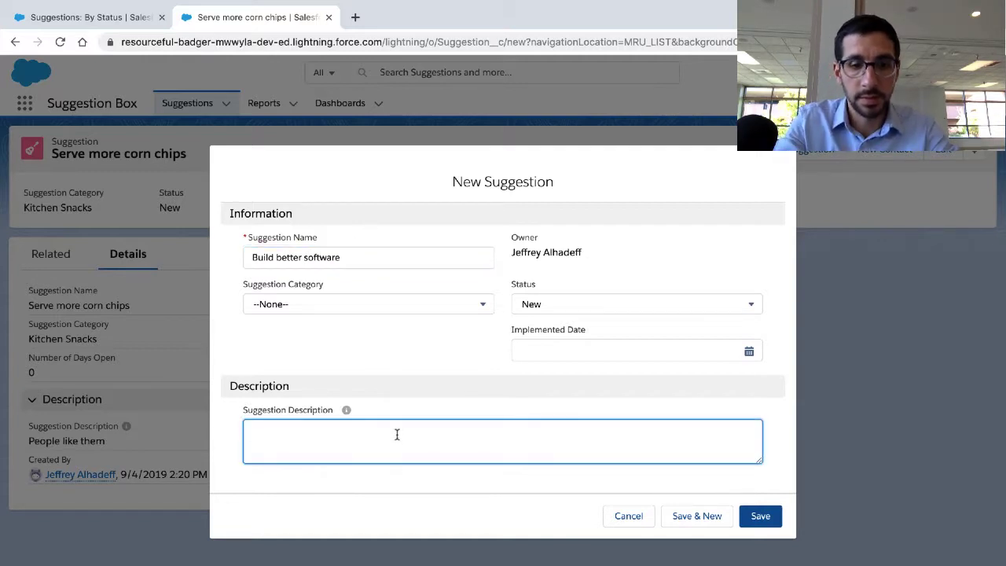
pyautogui.write('anything')
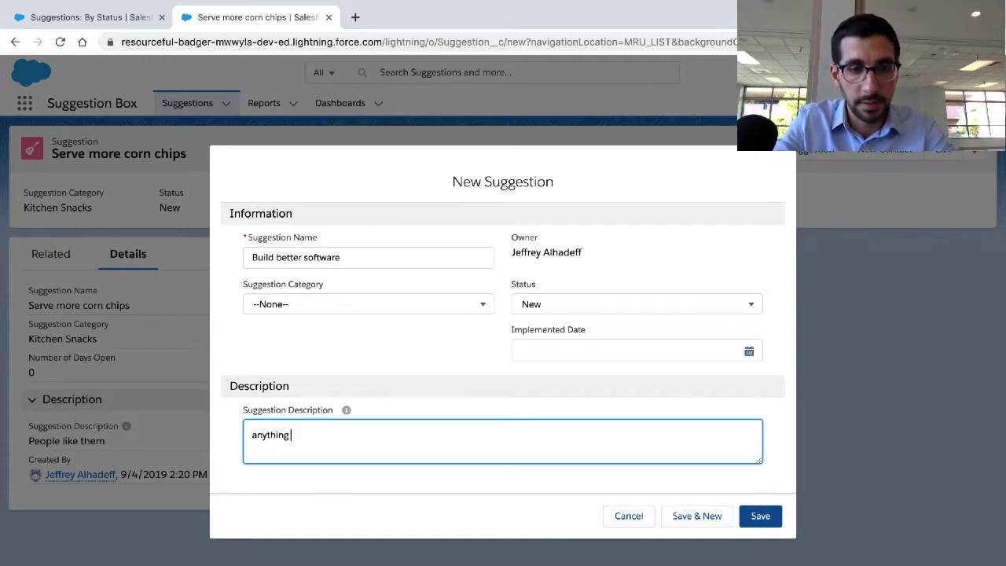
# Set the category to Facilities/ IT and the status to Under Consideration, and save the suggestion, opening another blank one.
pyautogui.click(386, 302)
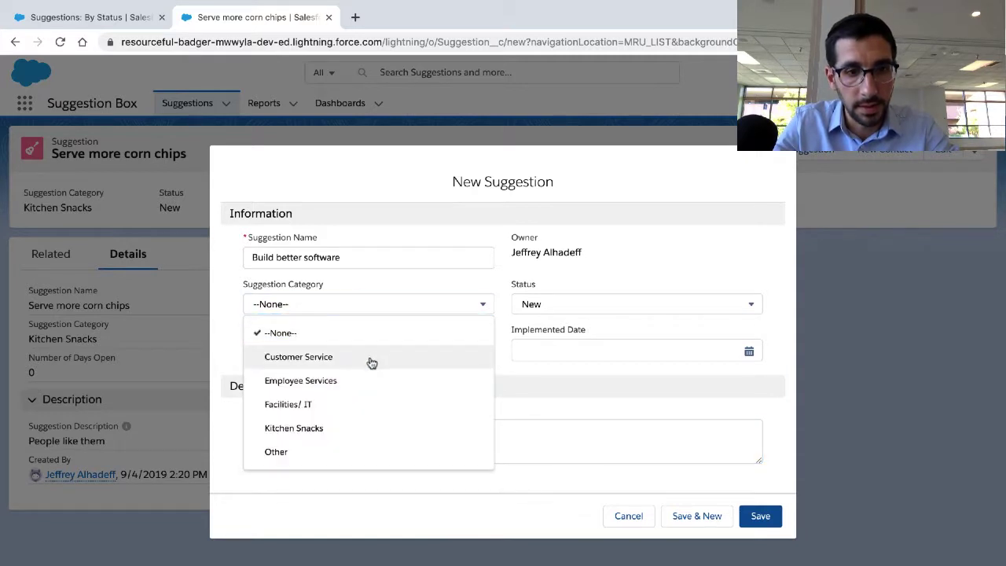
pyautogui.click(365, 404)
pyautogui.click(584, 311)
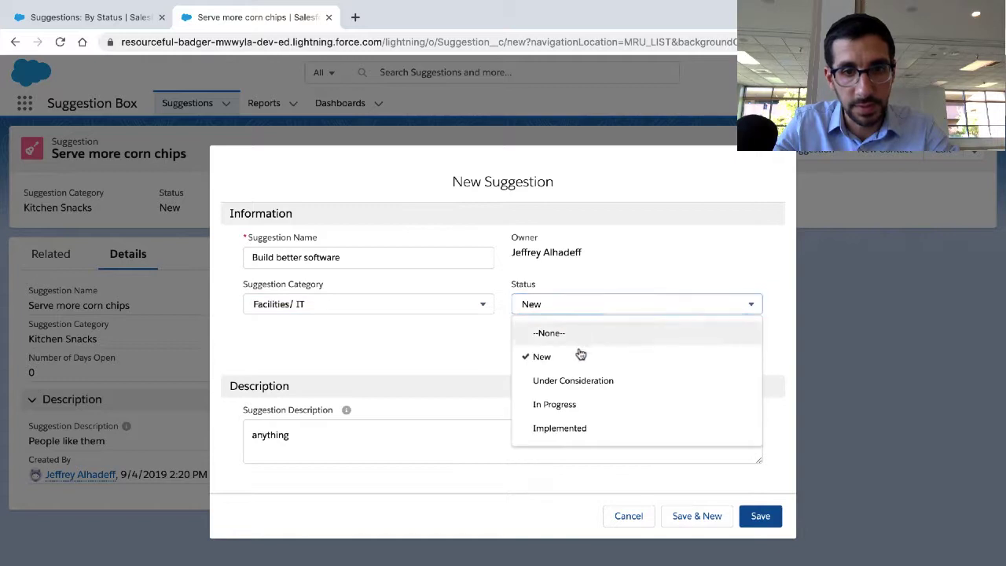
pyautogui.click(578, 382)
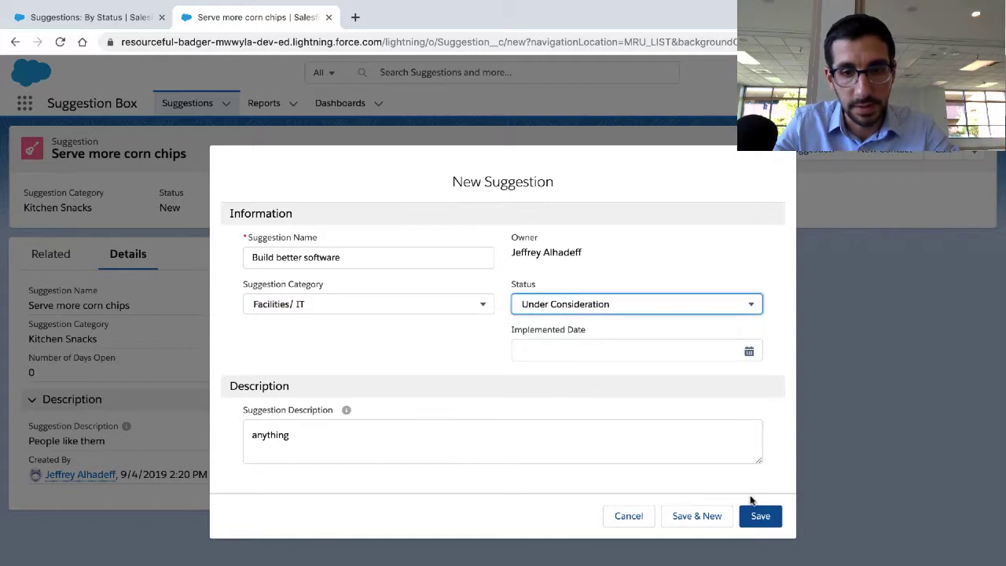
pyautogui.click(711, 517)
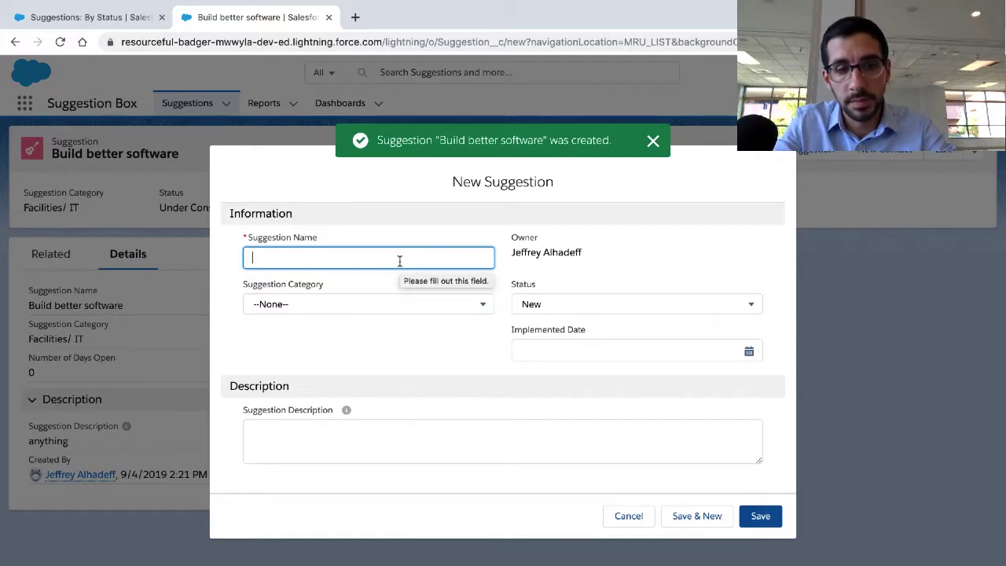
# Name the new suggestion "make air conditioning quite", with category Facilities/ IT and status In Progress.
pyautogui.write('make a')
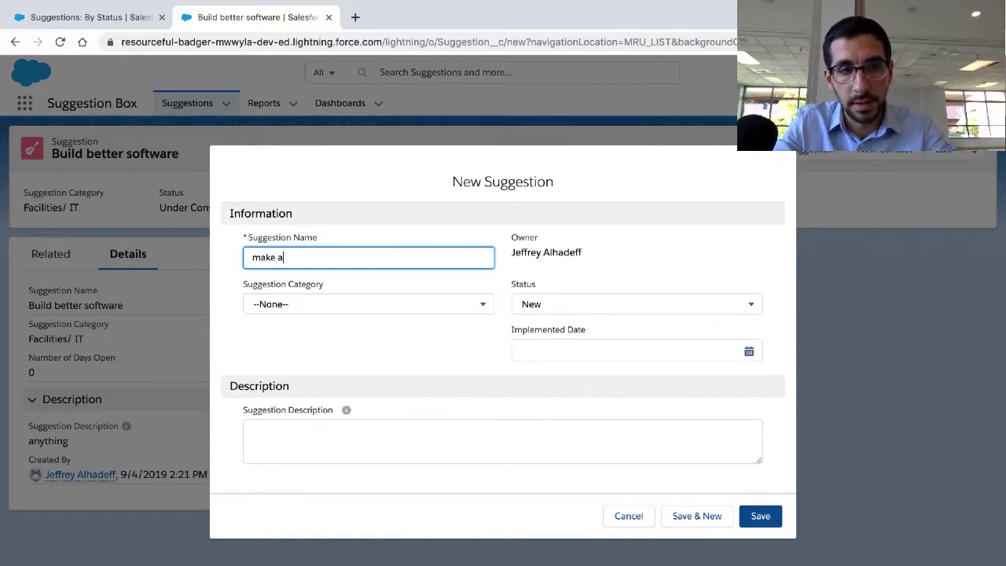
pyautogui.write('ir condit')
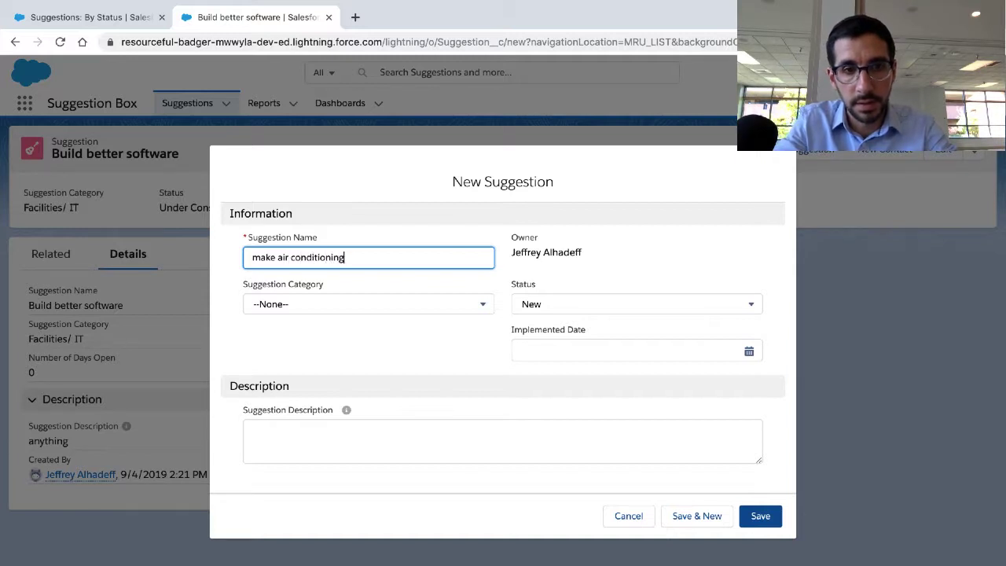
pyautogui.write('ioning ')
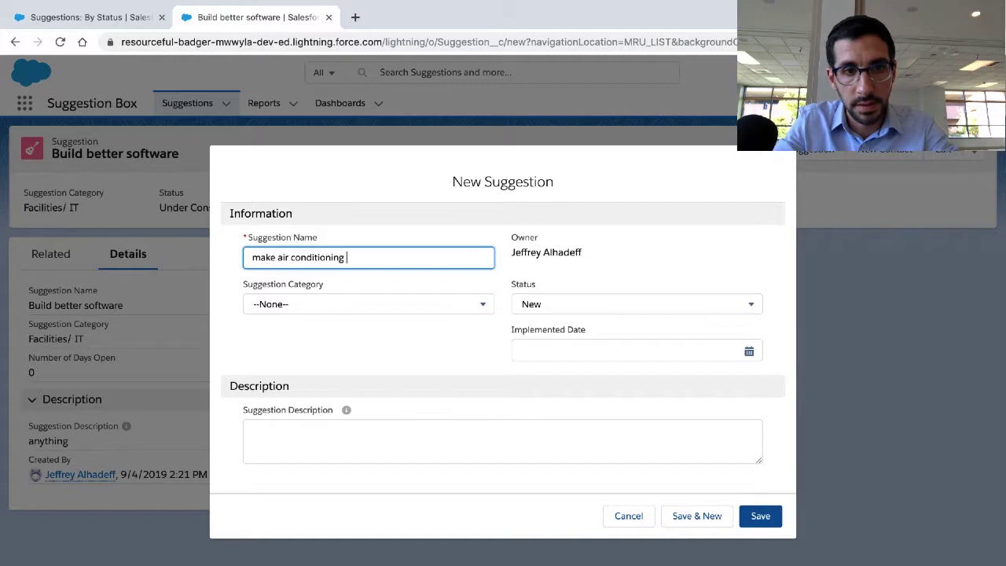
pyautogui.write('quite')
pyautogui.click(374, 304)
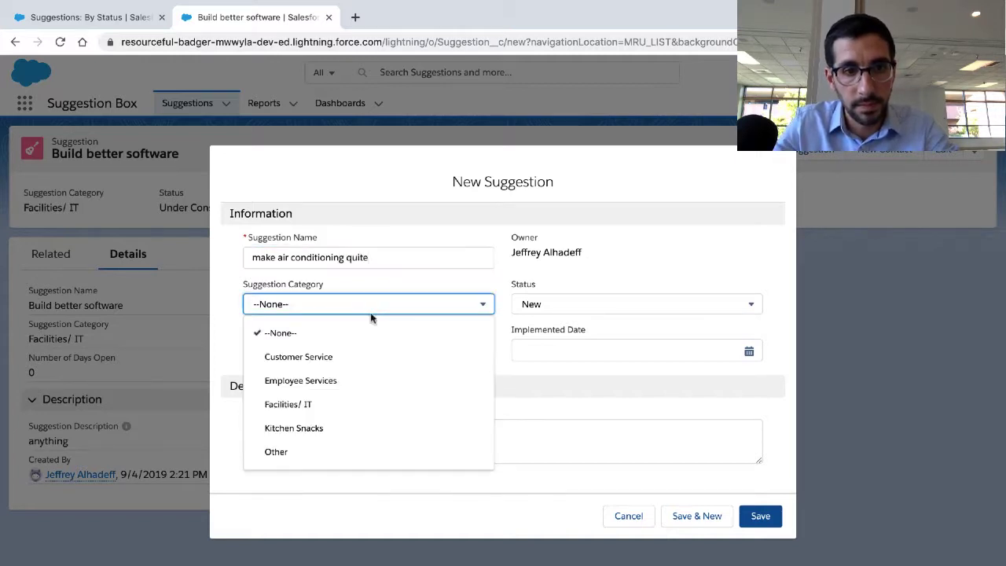
pyautogui.click(351, 396)
pyautogui.click(545, 306)
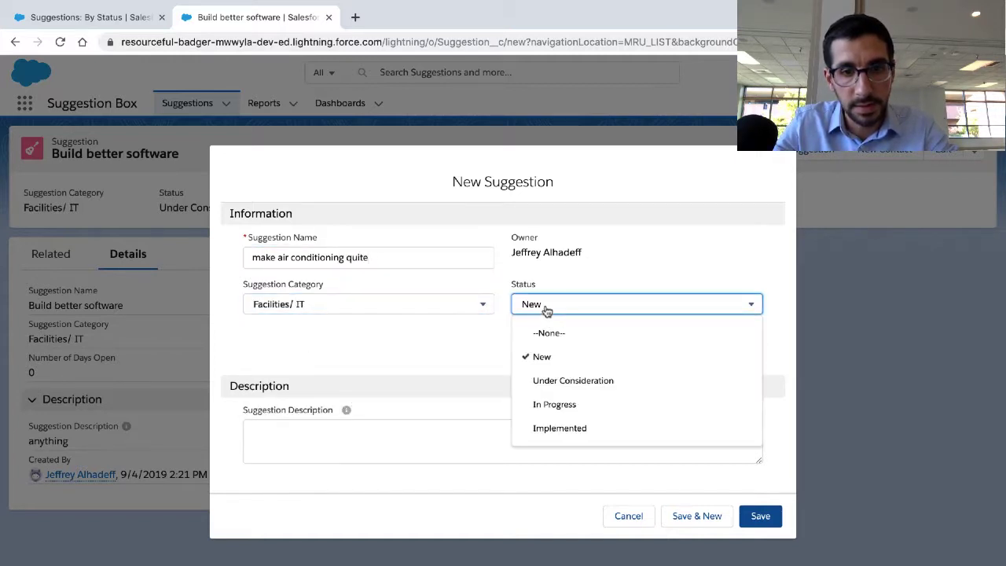
pyautogui.click(552, 403)
# Enter the description "it is too loud" and save the air conditioning suggestion without starting another.
pyautogui.click(451, 427)
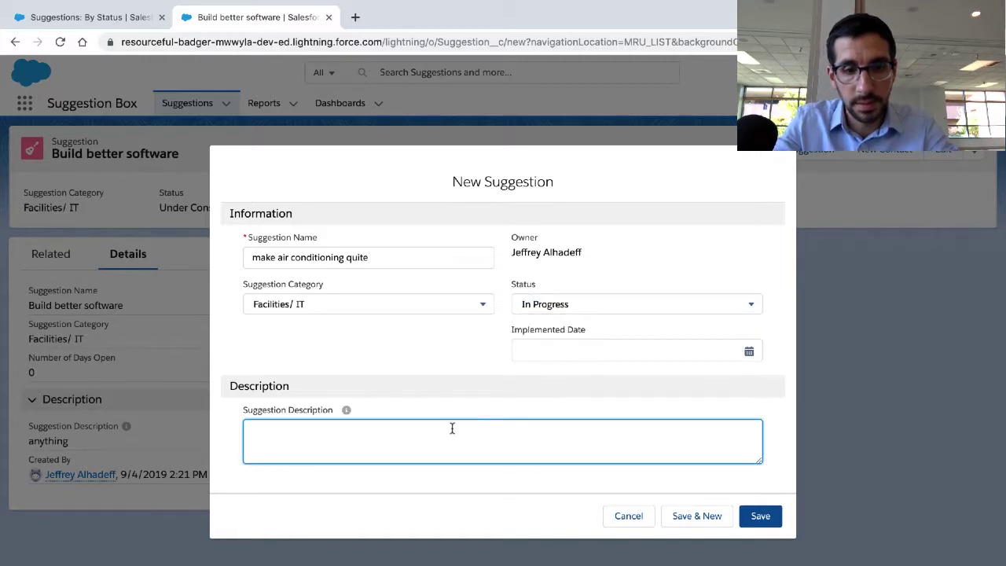
pyautogui.write('it is too l')
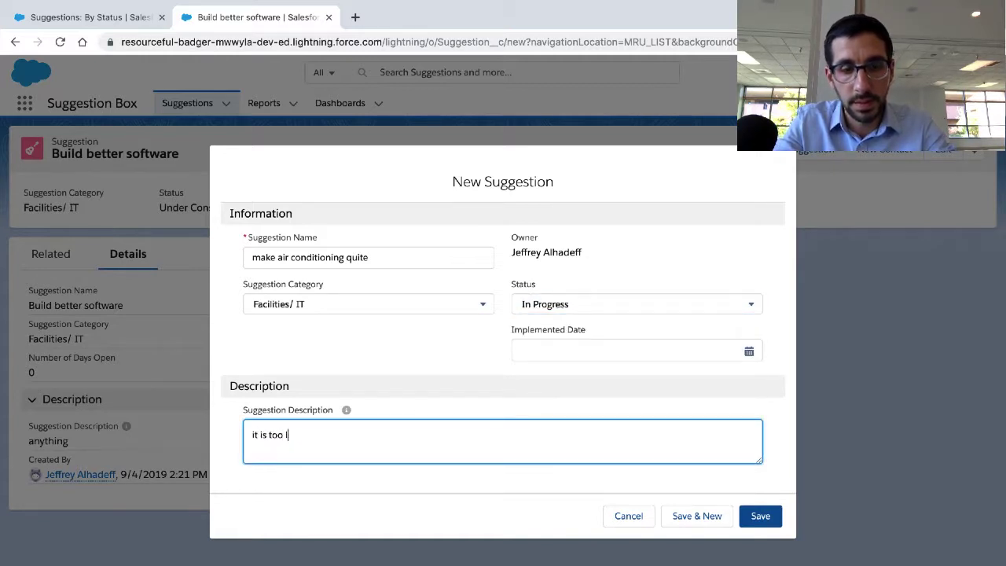
pyautogui.press('BackSpace')
pyautogui.press('BackSpace')
pyautogui.press('BackSpace')
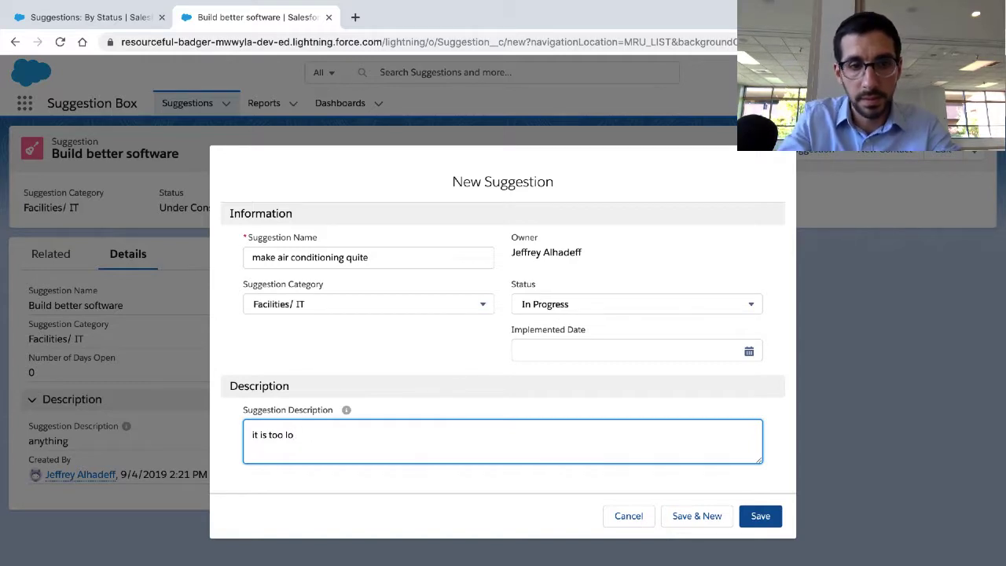
pyautogui.click(759, 516)
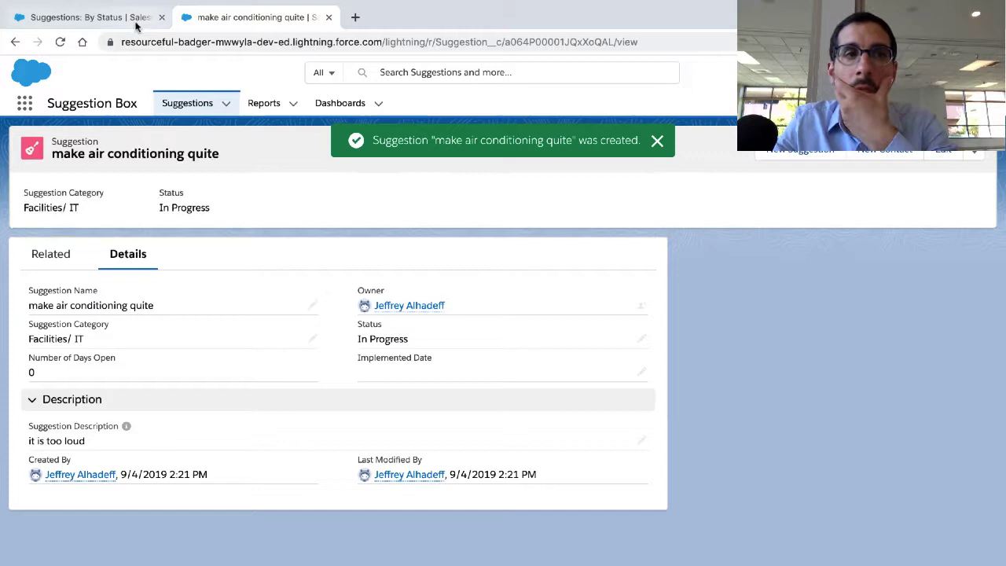
# Return to the Suggestions: By Status report in the first browser tab and reload it.
pyautogui.click(129, 17)
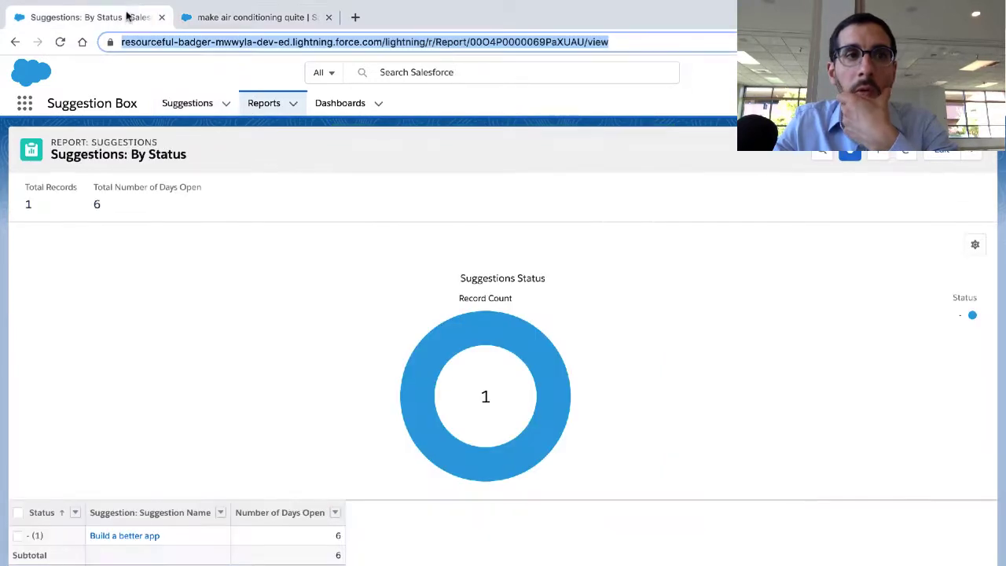
pyautogui.click(60, 41)
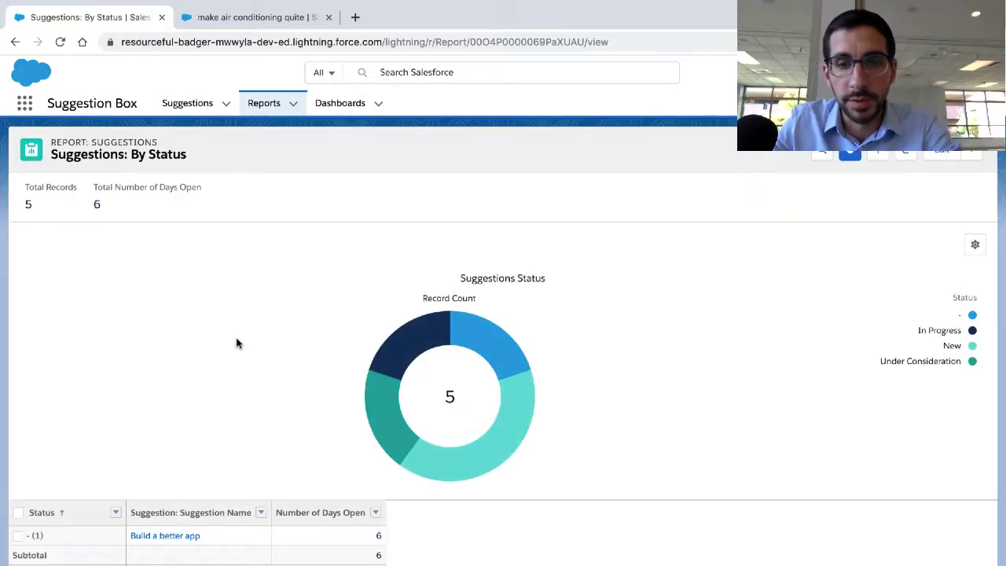
# Read the introduction and first instruction of Step 3: Create a Dashboard in the Trailhead unit, and open the Dashboards list in Salesforce.
pyautogui.hotkey('ctrl', 'Left')
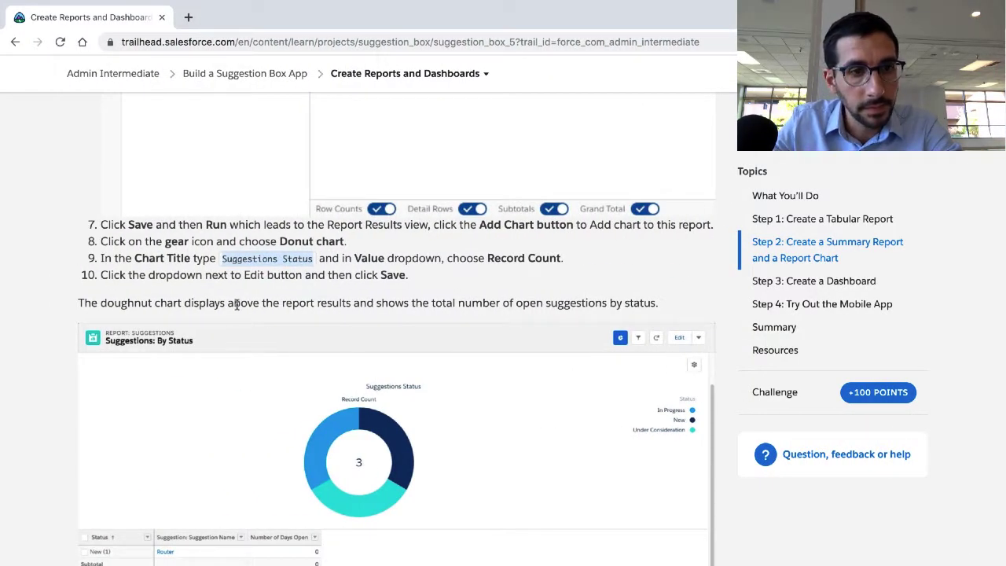
pyautogui.tripleClick(236, 304)
pyautogui.scroll(-1, 237, 304)
pyautogui.scroll(-5, 236, 304)
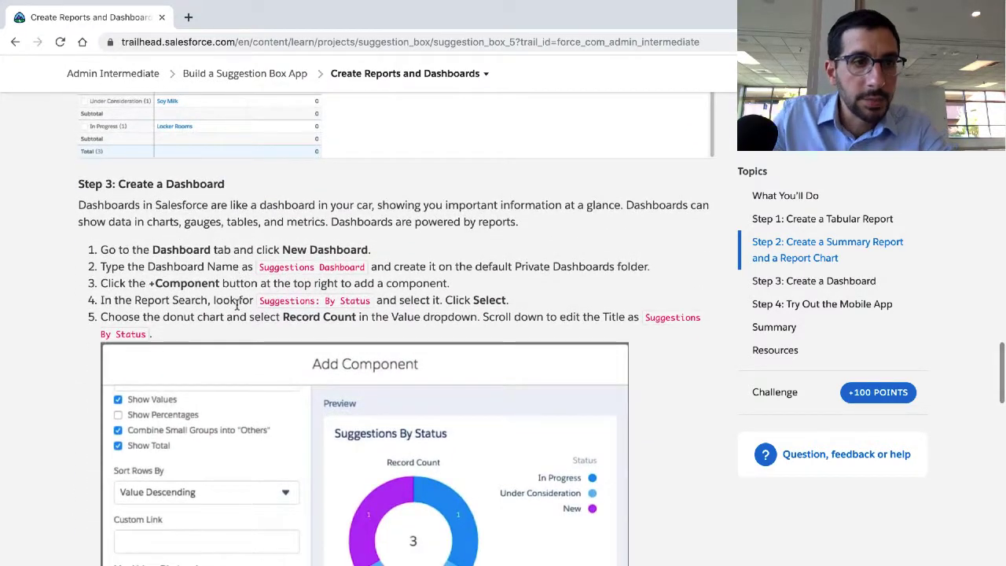
pyautogui.tripleClick(193, 203)
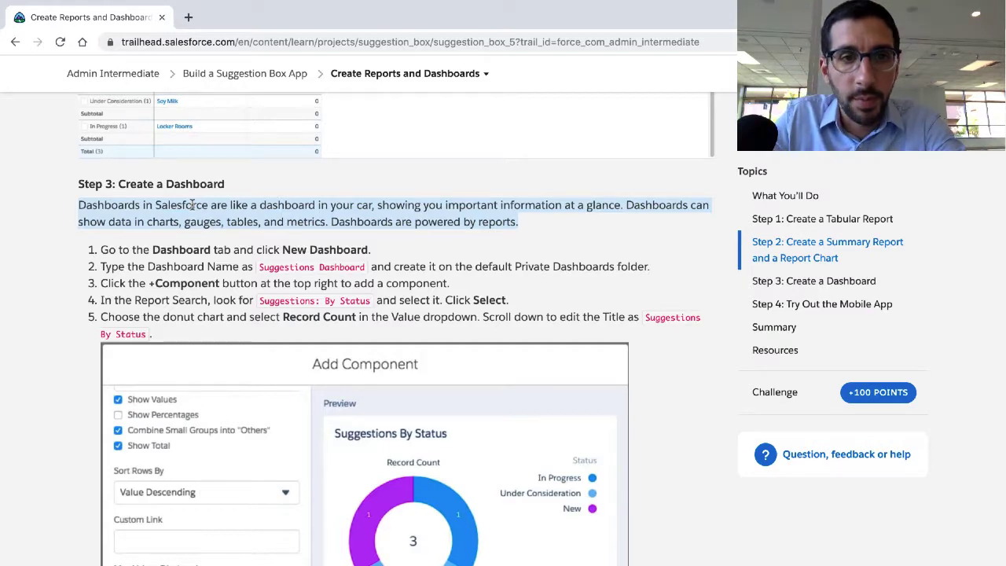
pyautogui.scroll(-2, 192, 205)
pyautogui.doubleClick(203, 182)
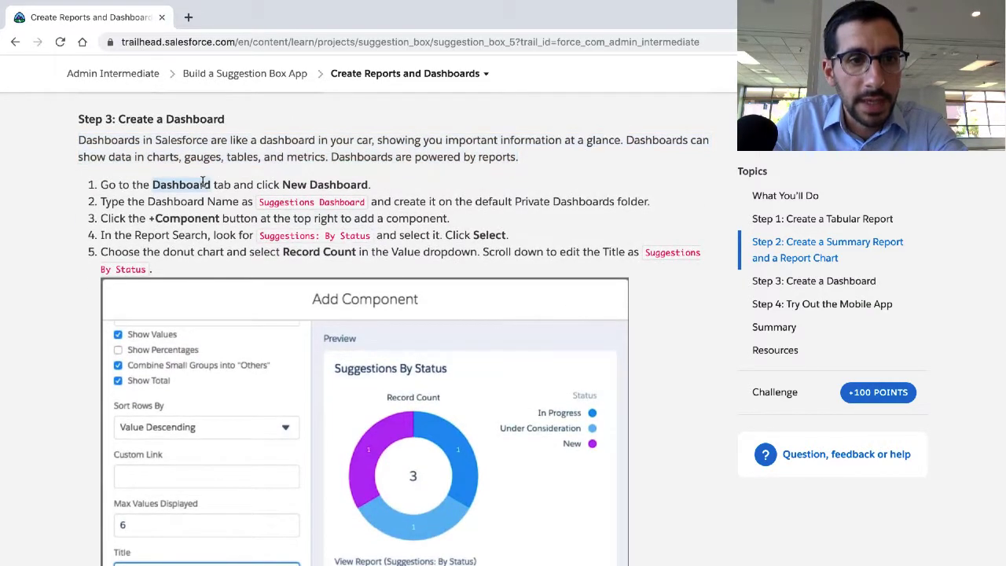
pyautogui.tripleClick(202, 182)
pyautogui.hotkey('ctrl', 'Right')
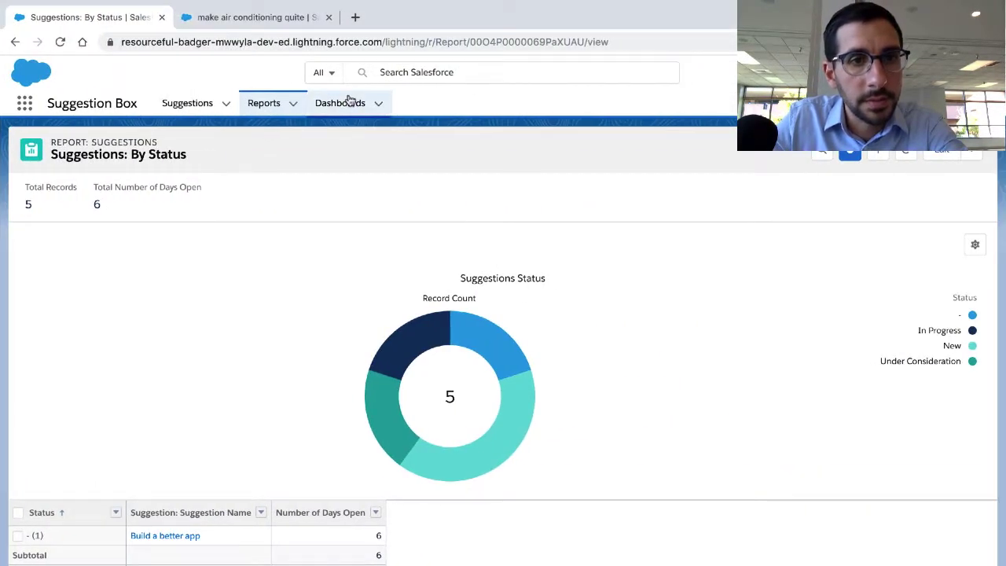
pyautogui.click(349, 102)
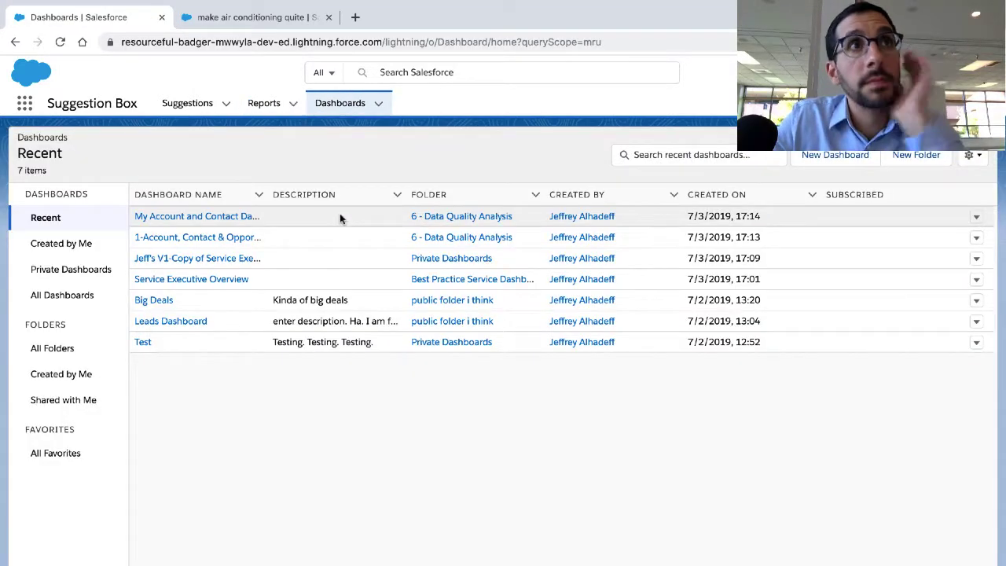
# Create a new dashboard named "Suggestions Dashboard" in the Private Dashboards folder, copying the name from the Trailhead instructions.
pyautogui.click(807, 161)
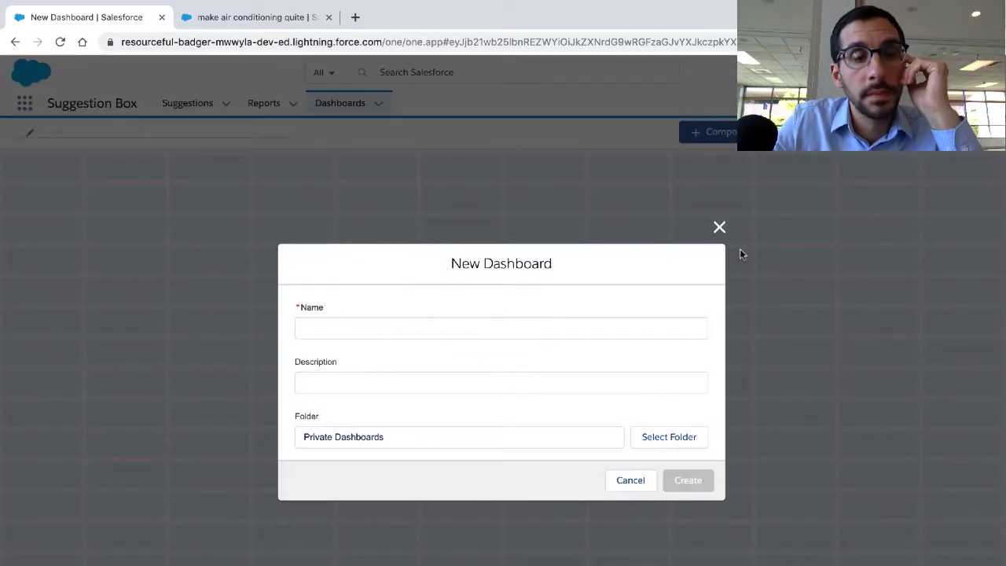
pyautogui.hotkey('alt', 'Tab')
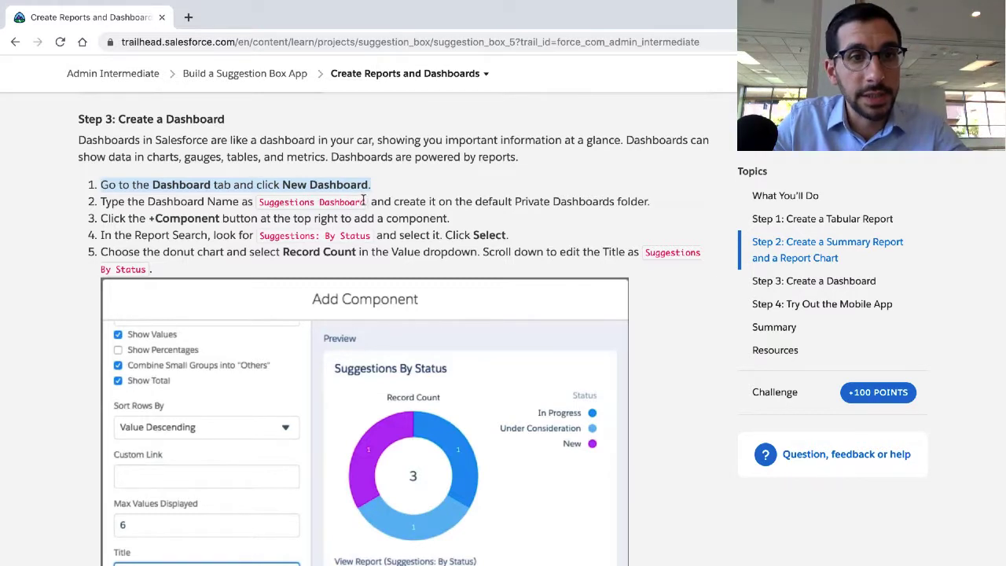
pyautogui.moveTo(365, 201); pyautogui.dragTo(256, 201)
pyautogui.hotkey('ctrl', 'c')
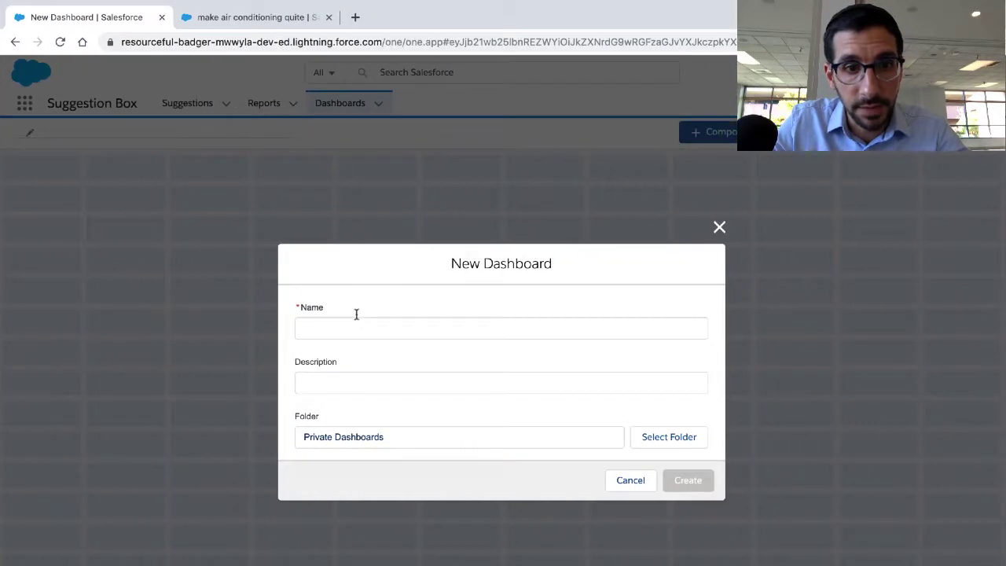
pyautogui.click(359, 325)
pyautogui.hotkey('ctrl', 'v')
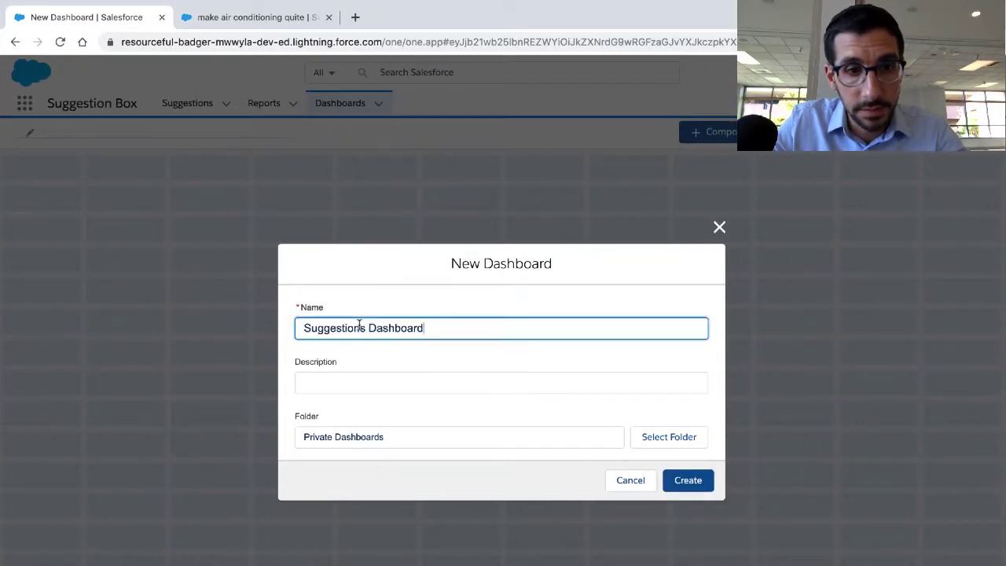
pyautogui.click(685, 484)
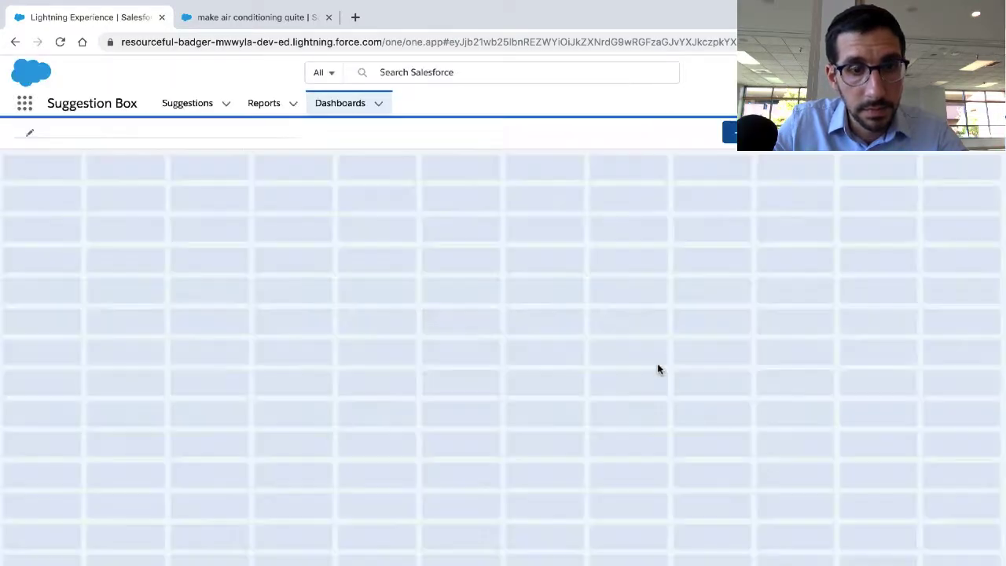
# Check the third instruction of Step 3 in the Trailhead unit and start adding a component to the dashboard.
pyautogui.hotkey('ctrl', 'Left')
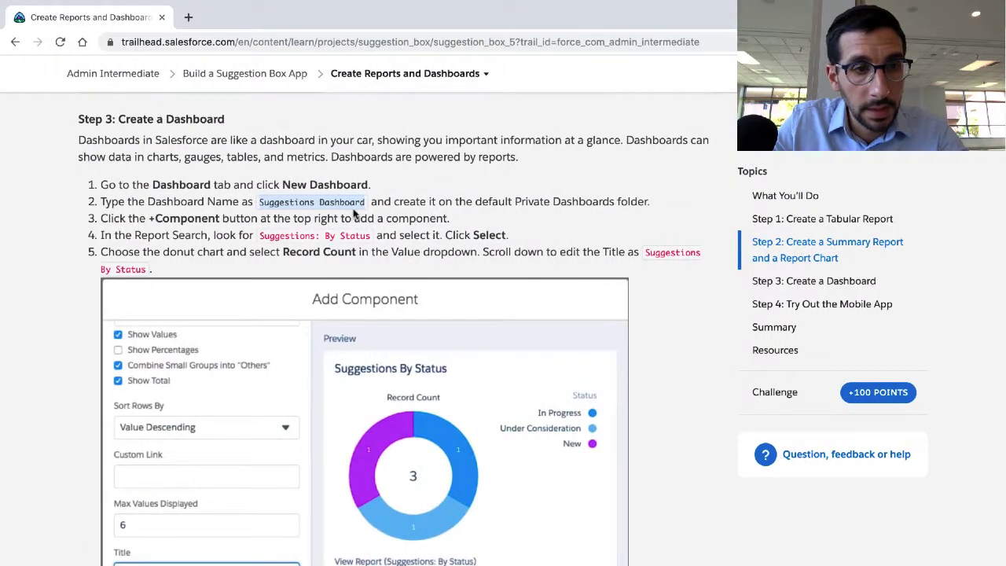
pyautogui.tripleClick(226, 221)
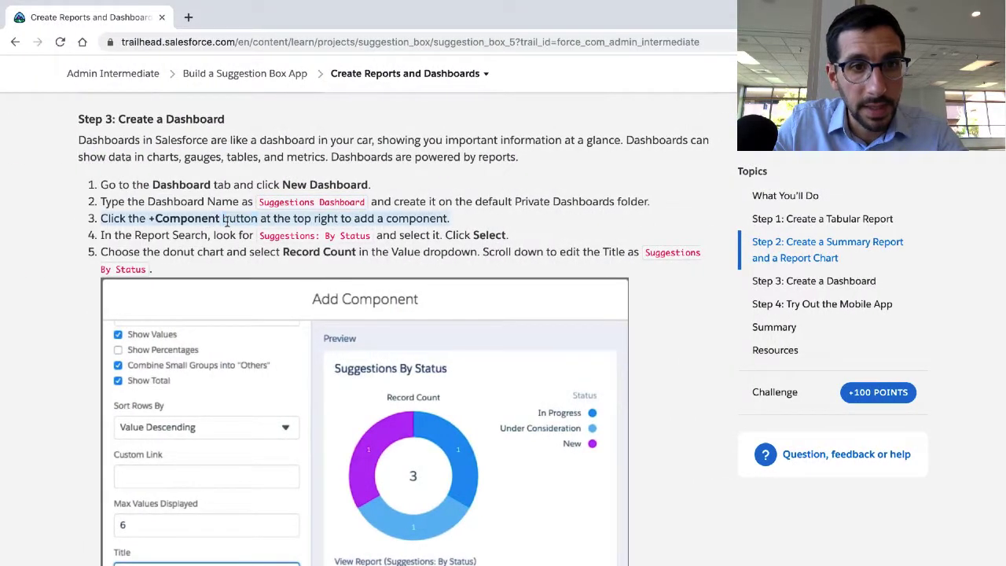
pyautogui.hotkey('ctrl', 'Right')
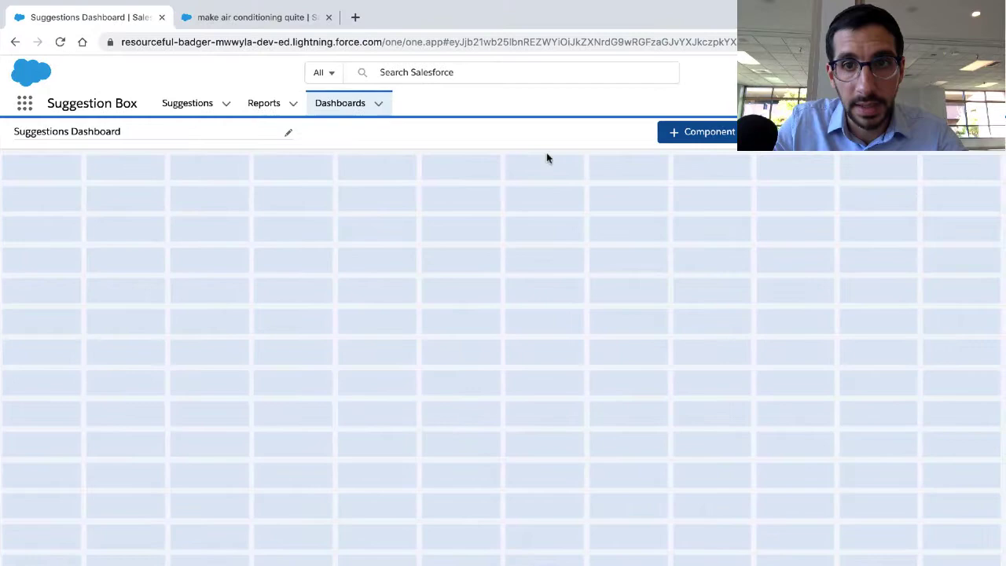
pyautogui.click(690, 132)
# Copy the report name "Suggestions: By Status" from Trailhead, search for it, and select the Public Reports version as the component's source.
pyautogui.hotkey('ctrl', 'Left')
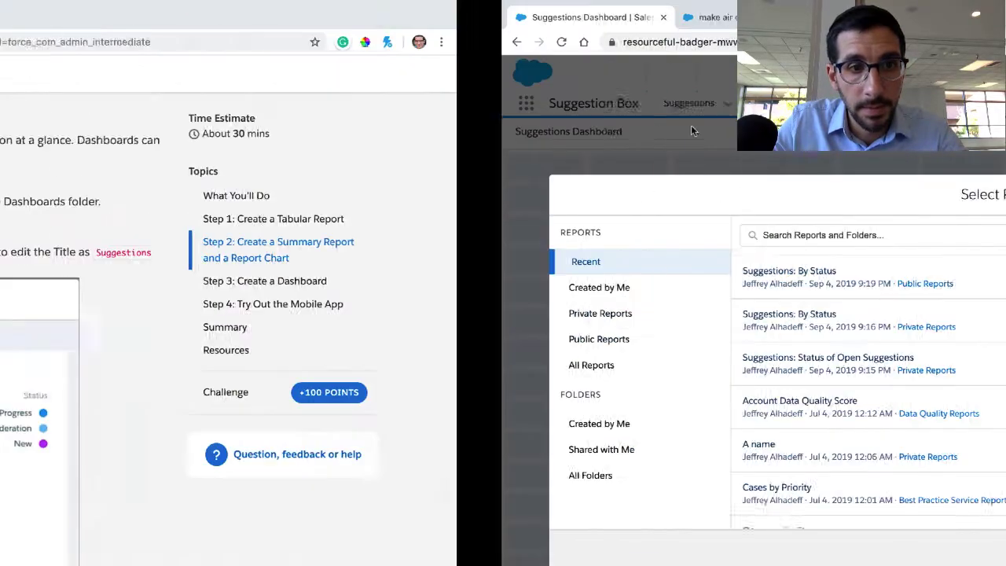
pyautogui.scroll(-1, 454, 240)
pyautogui.scroll(-1, 453, 240)
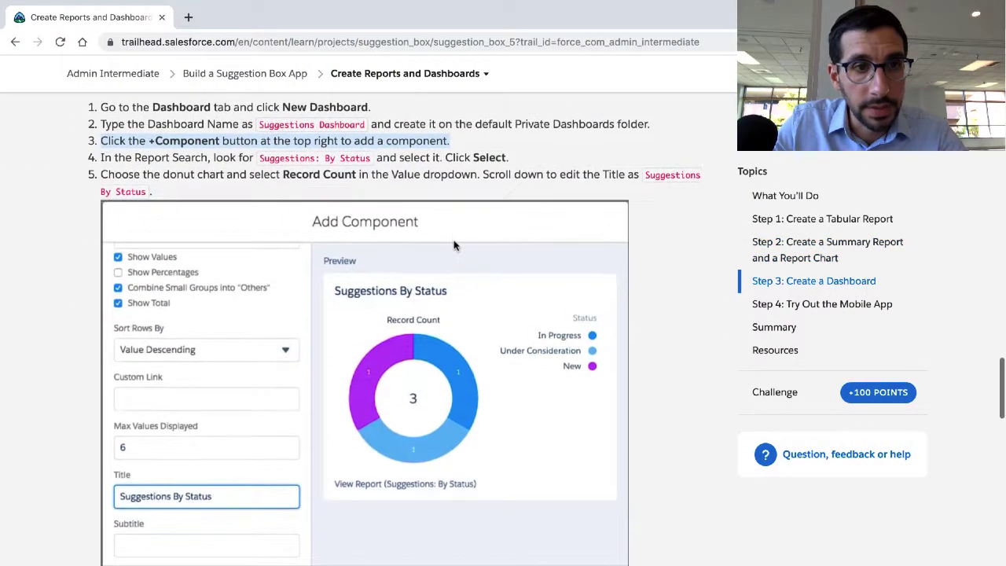
pyautogui.moveTo(370, 159); pyautogui.dragTo(268, 154)
pyautogui.press('super+c')
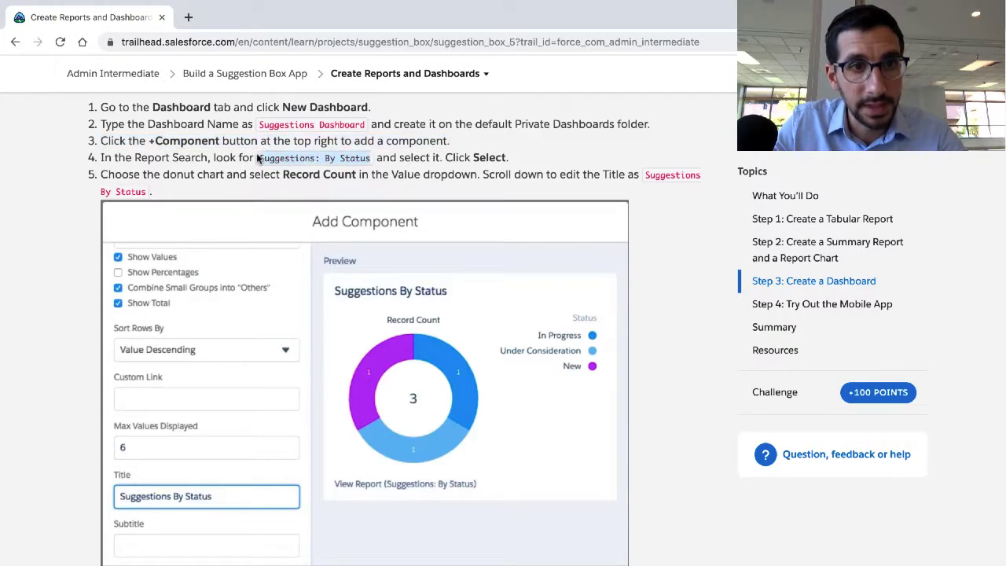
pyautogui.hotkey('ctrl', 'Right')
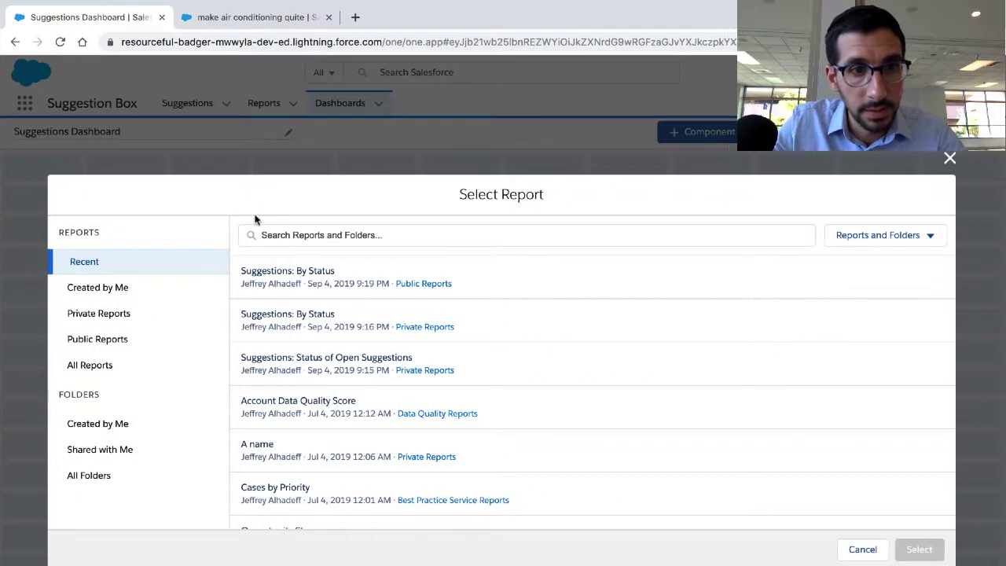
pyautogui.click(281, 234)
pyautogui.press('super+v')
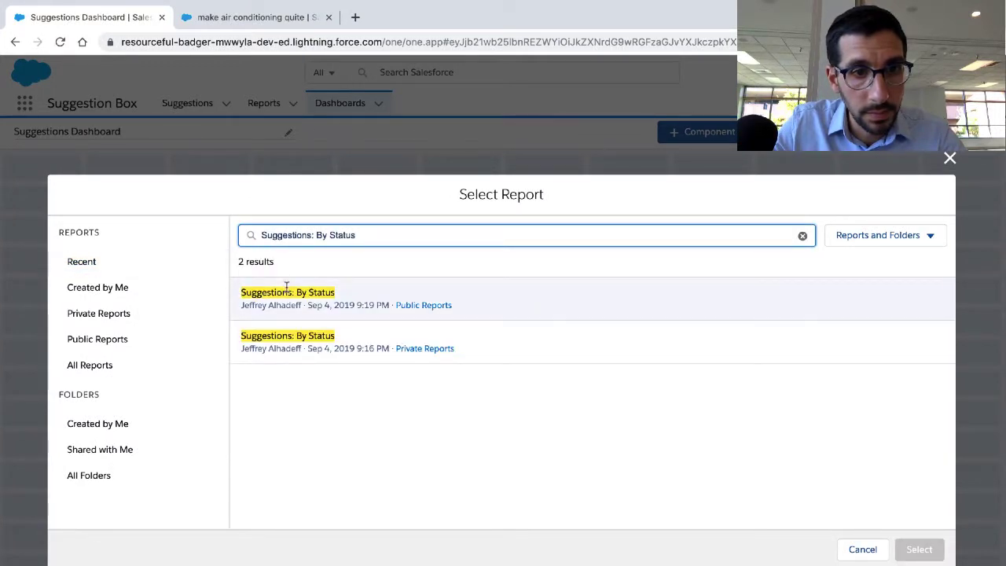
pyautogui.click(348, 291)
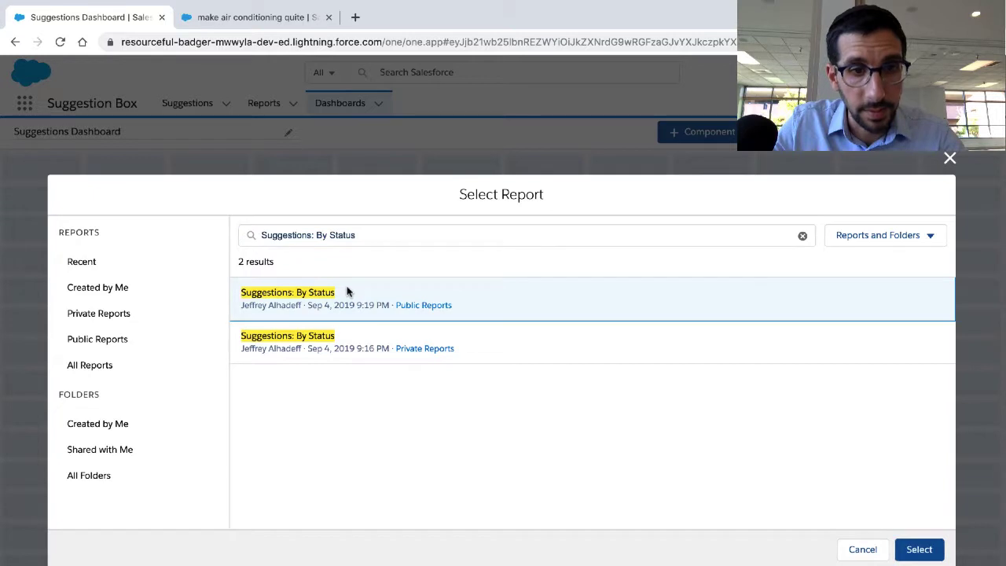
pyautogui.click(918, 550)
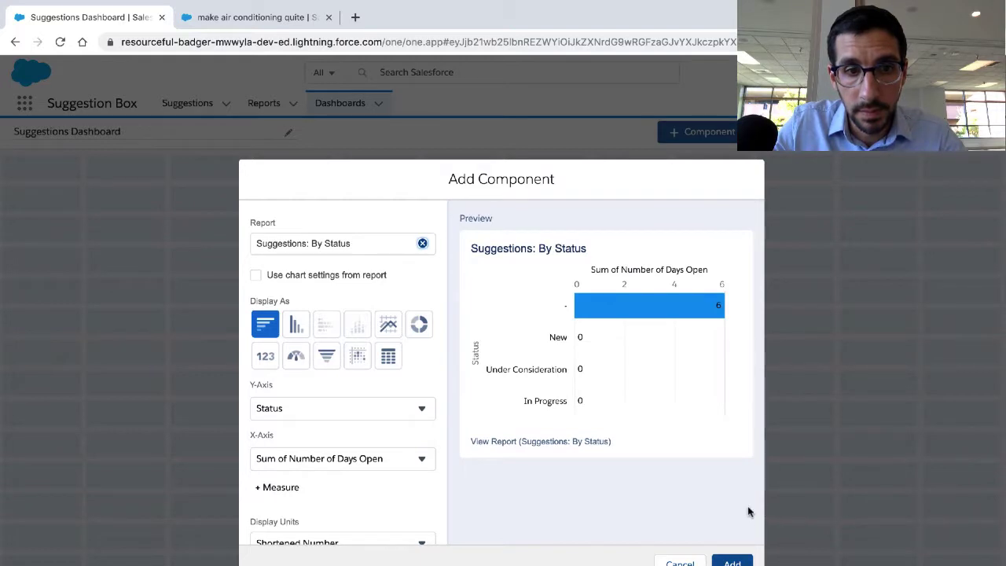
# Check the component instructions in Trailhead and display the component as a donut chart.
pyautogui.hotkey('ctrl', 'Left')
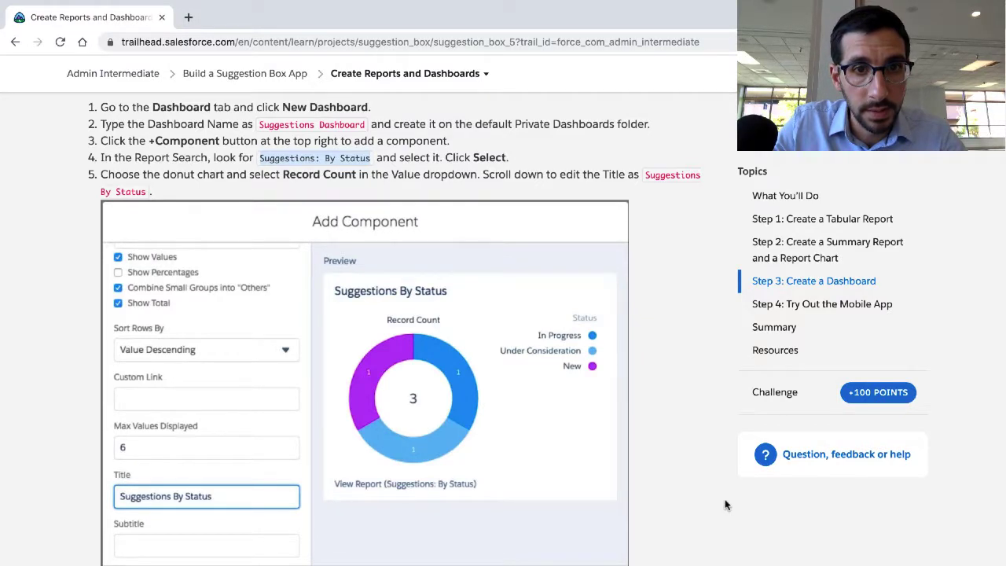
pyautogui.hotkey('ctrl', 'Right')
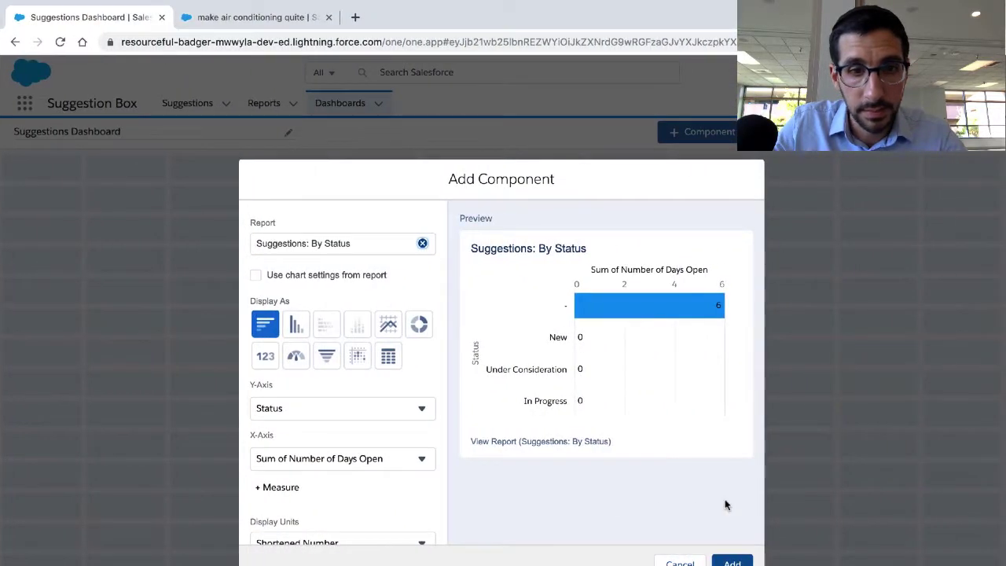
pyautogui.click(419, 324)
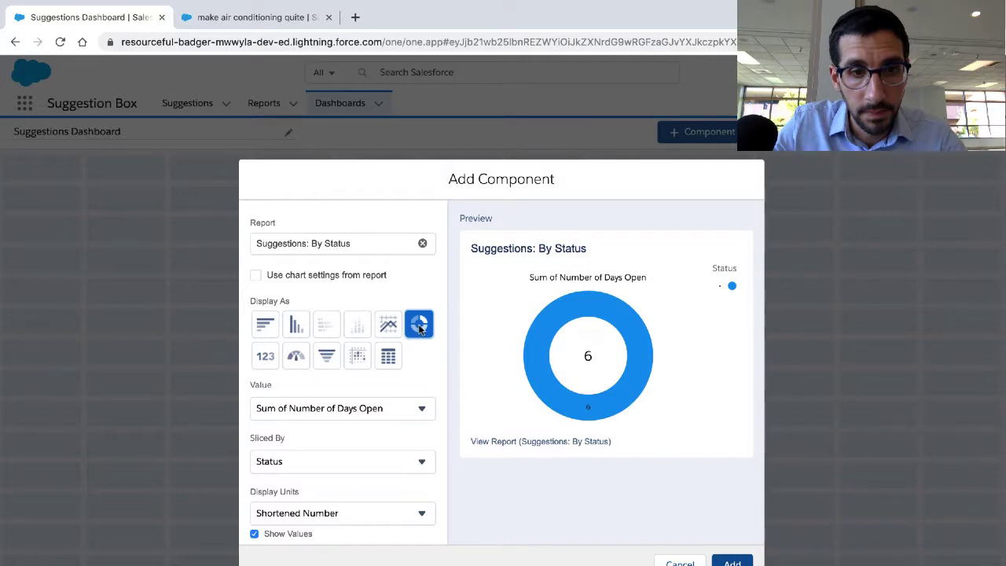
# Copy the title "Suggestions By Status" from Trailhead and set the donut chart's value to Record Count.
pyautogui.hotkey('ctrl', 'Left')
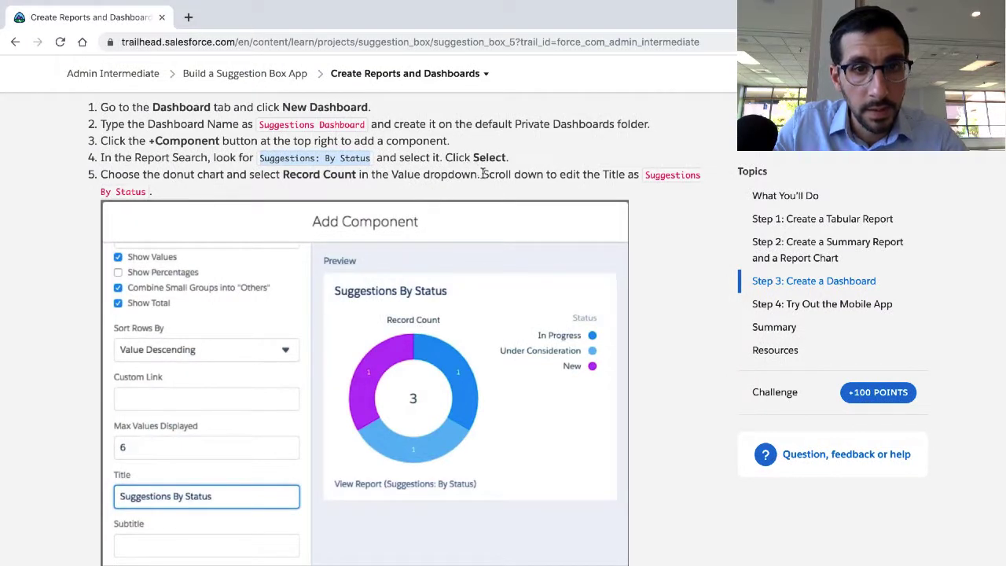
pyautogui.moveTo(644, 174); pyautogui.dragTo(143, 191)
pyautogui.click(641, 175)
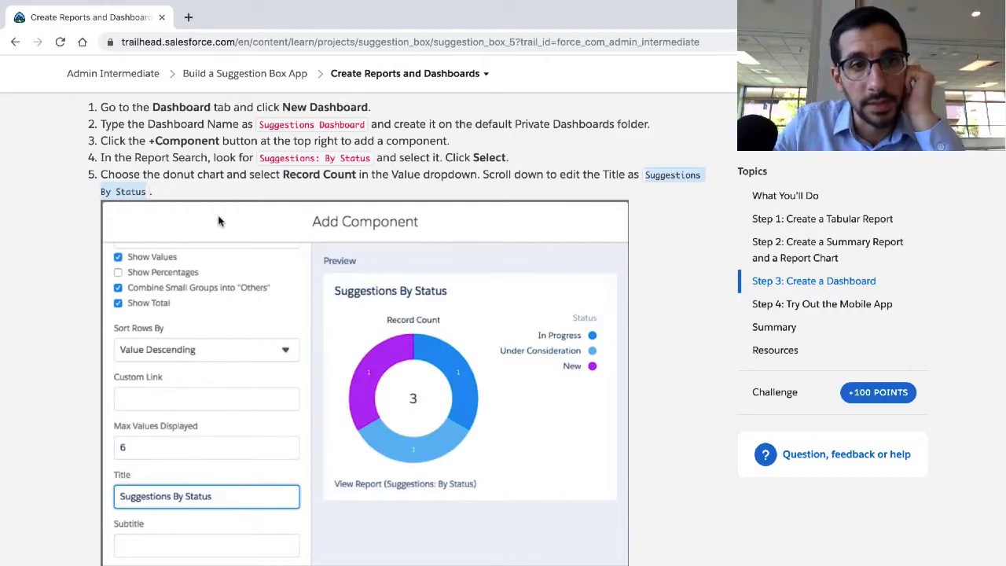
pyautogui.hotkey('ctrl', 'Right')
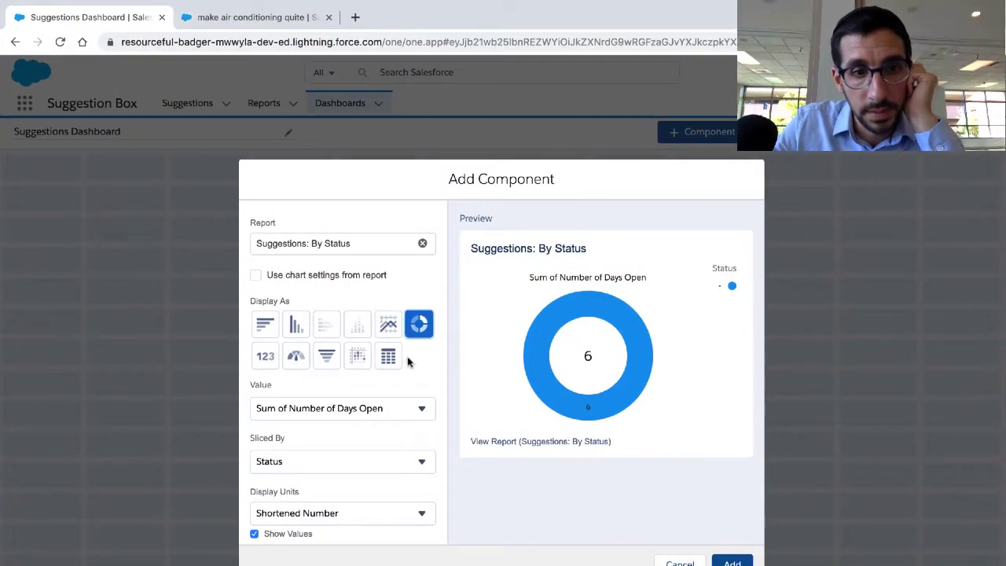
pyautogui.click(374, 463)
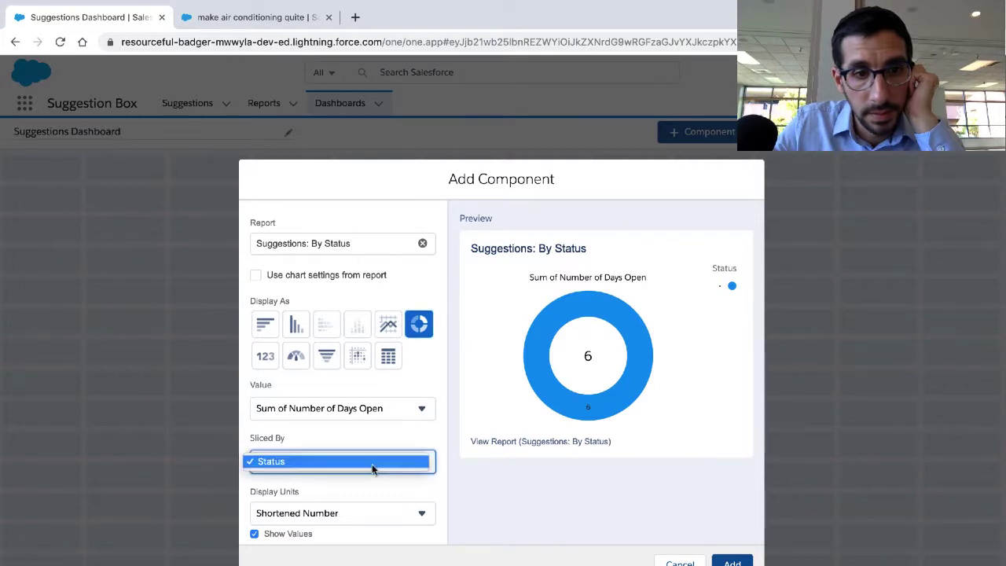
pyautogui.click(381, 410)
pyautogui.click(380, 410)
pyautogui.click(376, 421)
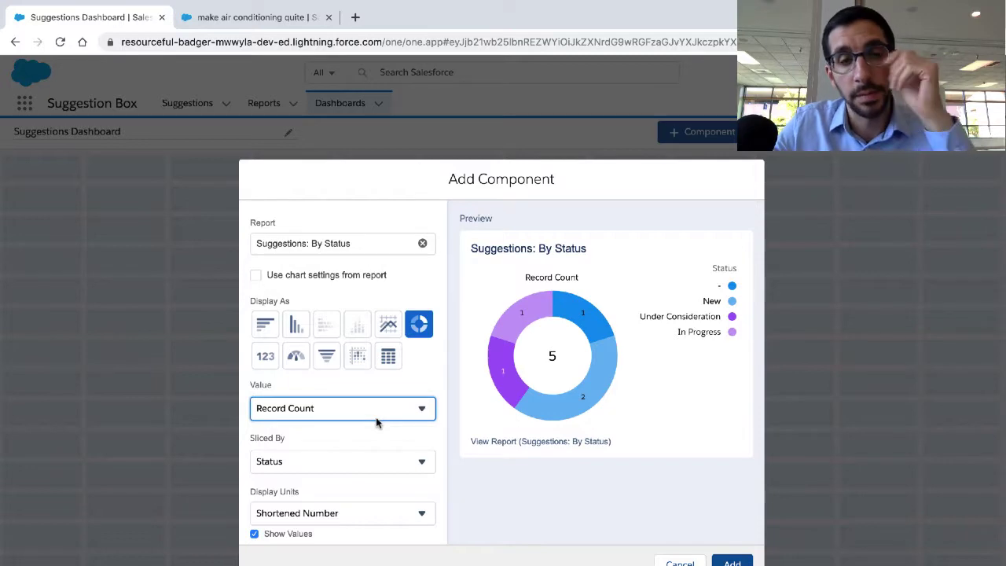
# Replace the component's title with "Suggestions By Status".
pyautogui.scroll(-2, 375, 421)
pyautogui.scroll(-4, 375, 423)
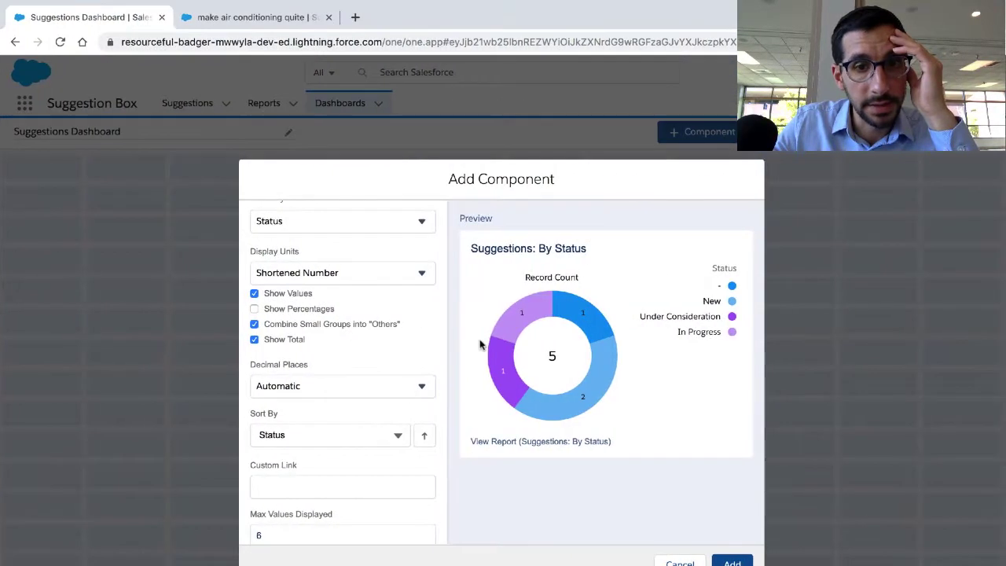
pyautogui.scroll(6, 386, 376)
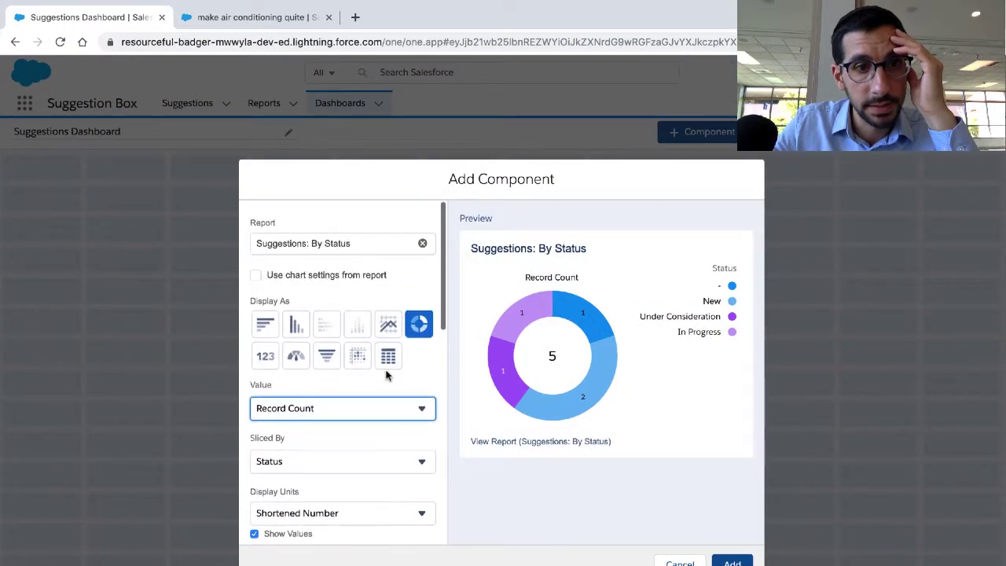
pyautogui.scroll(-7, 386, 375)
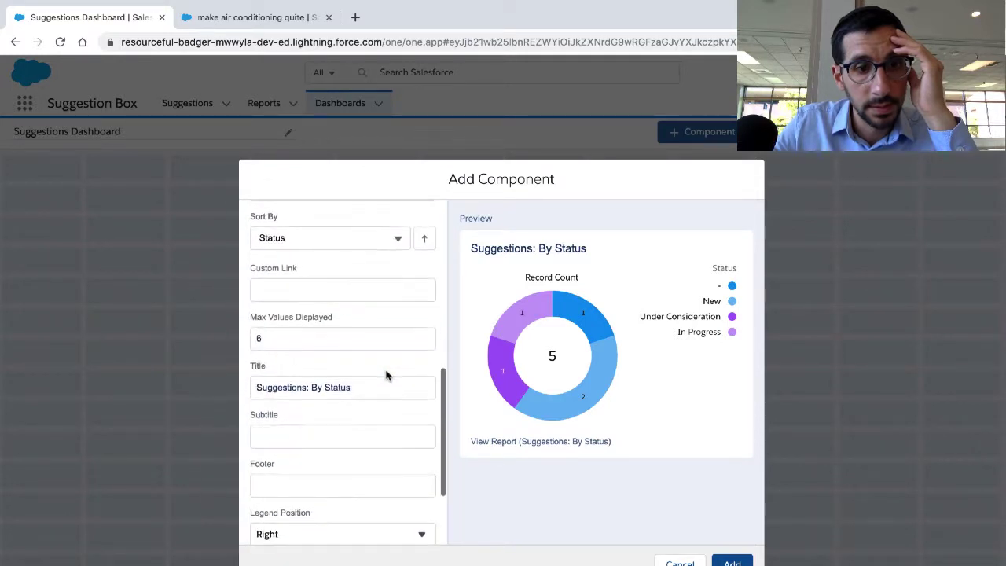
pyautogui.scroll(-1, 386, 376)
pyautogui.tripleClick(372, 305)
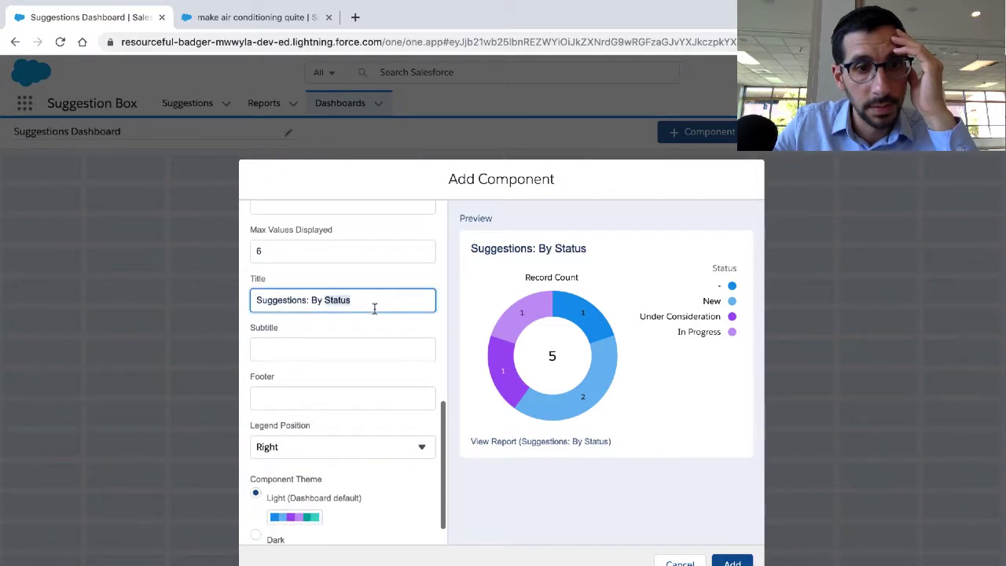
pyautogui.write('Suggestions By Status')
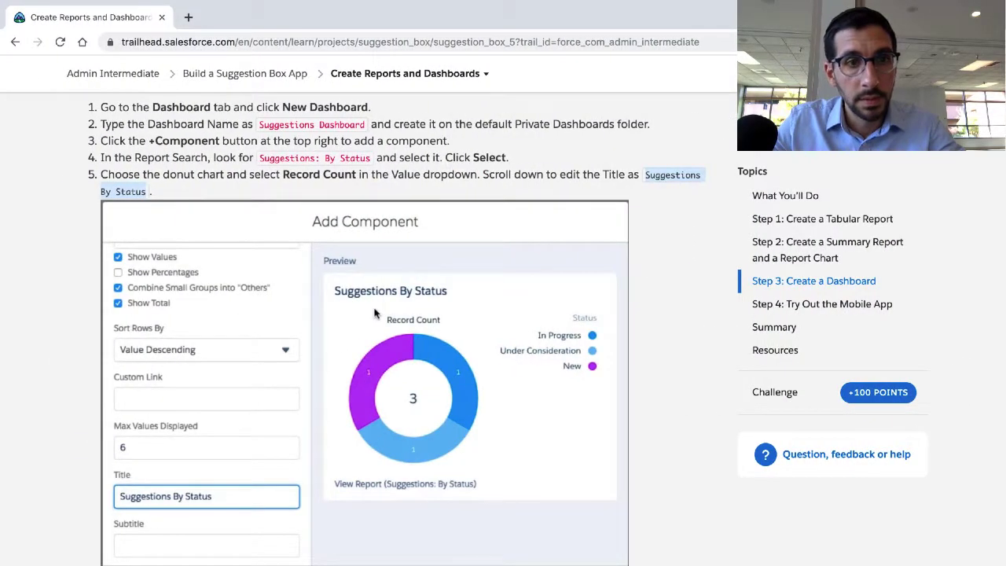
# Check the remaining Step 3 instructions, add the donut component to the dashboard, and finish editing with the changes saved.
pyautogui.scroll(-4, 374, 312)
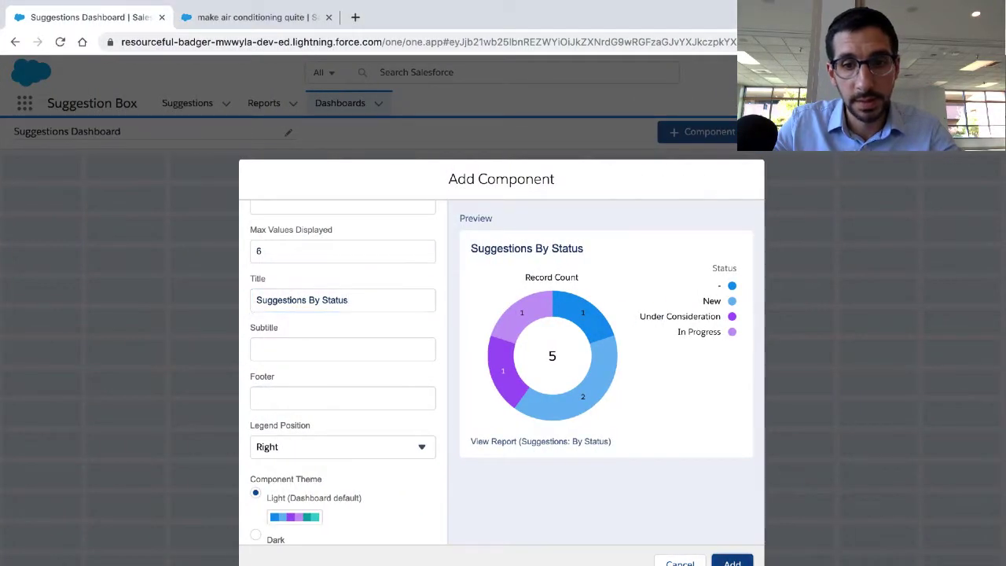
pyautogui.click(732, 563)
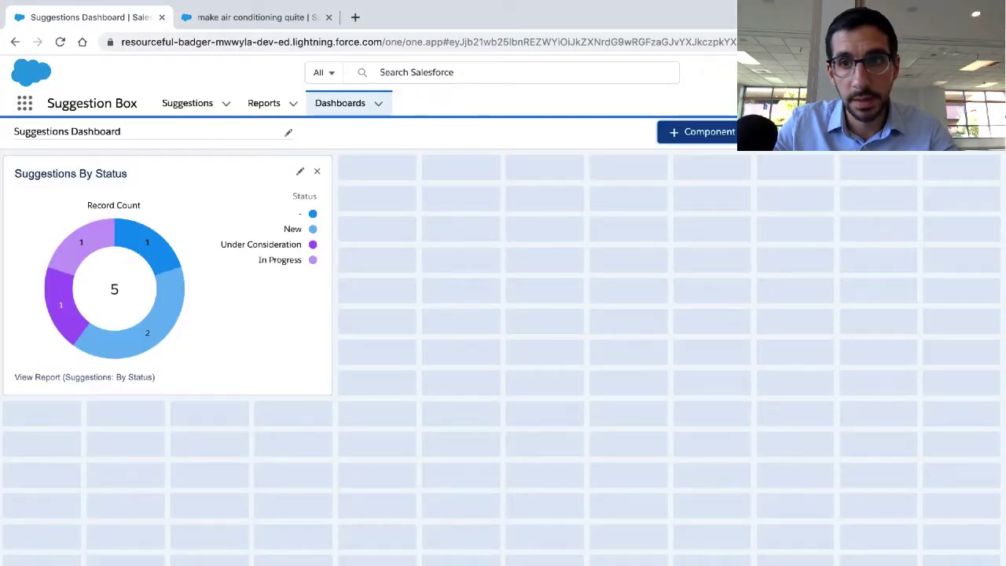
pyautogui.click(975, 132)
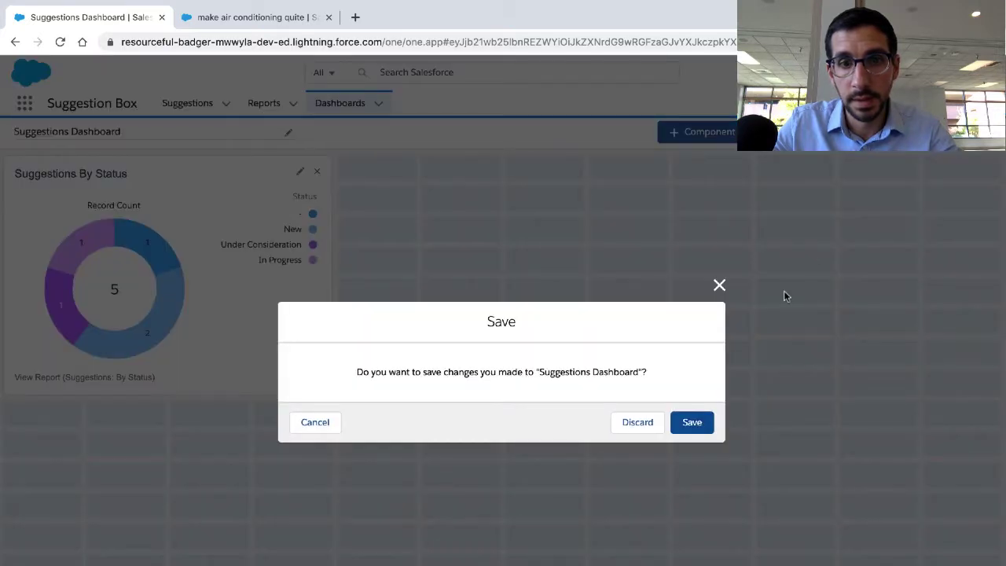
pyautogui.click(695, 422)
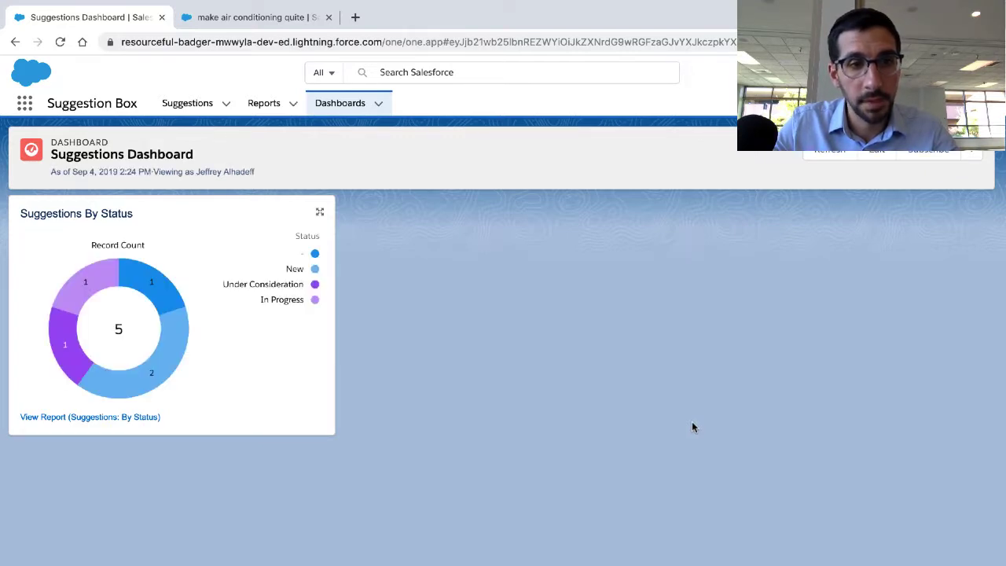
# Return to the Trailhead unit and read the introduction of Step 4: Try Out the Mobile App.
pyautogui.hotkey('ctrl', 'Left')
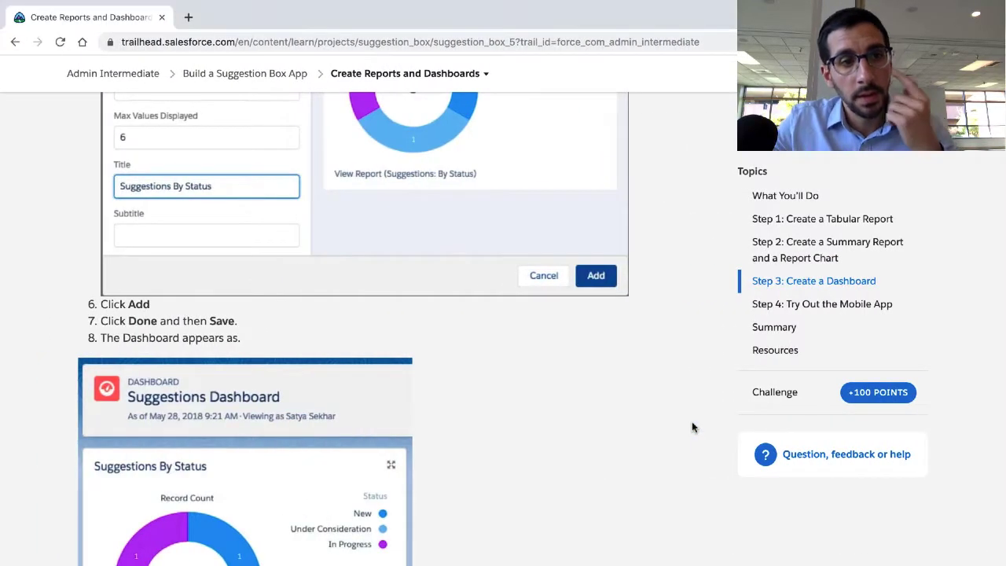
pyautogui.scroll(-1, 691, 426)
pyautogui.scroll(-6, 691, 427)
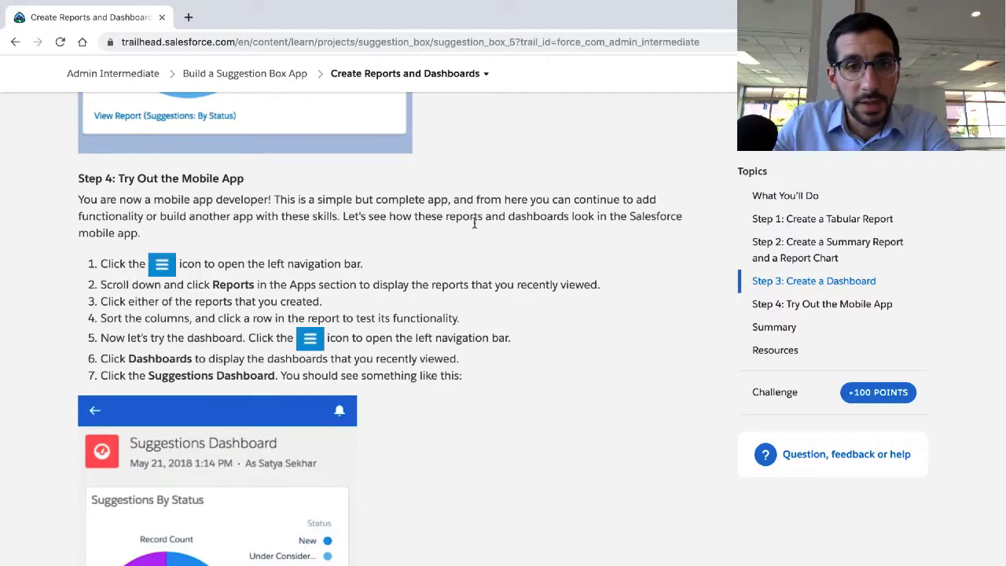
pyautogui.tripleClick(296, 224)
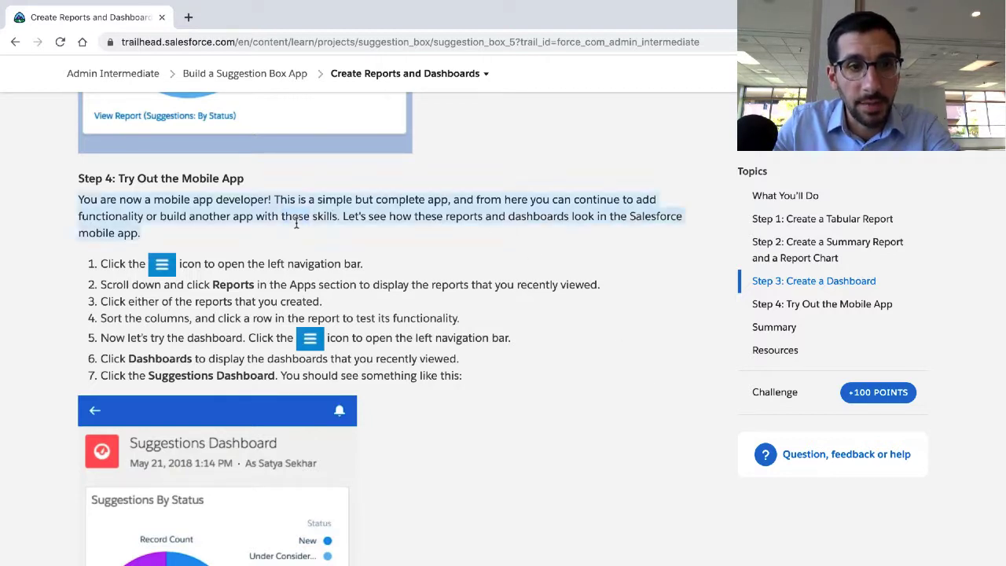
# Read the first instruction of Step 4 in Trailhead and switch to the Suggestions Dashboard in Salesforce.
pyautogui.tripleClick(292, 264)
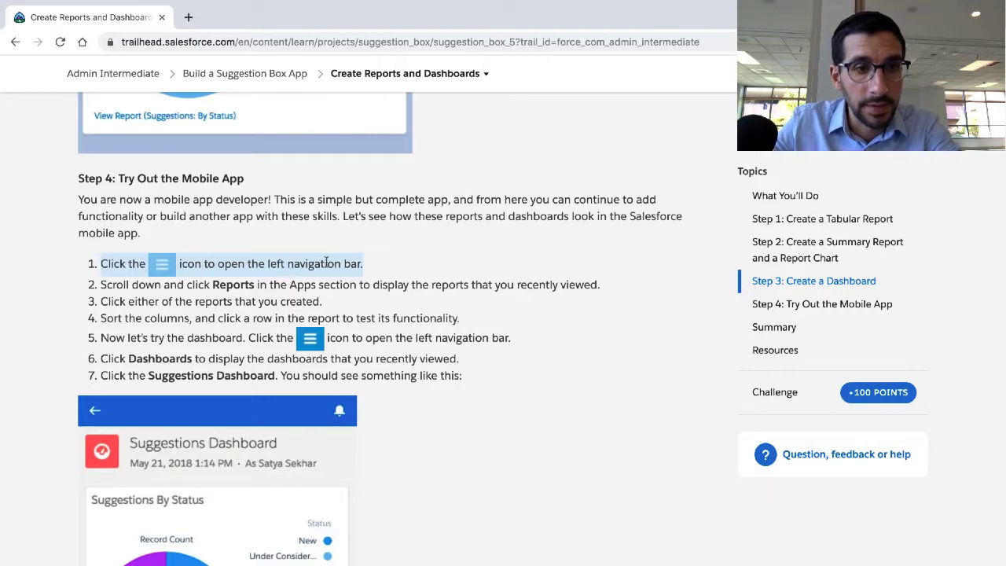
pyautogui.click(326, 263)
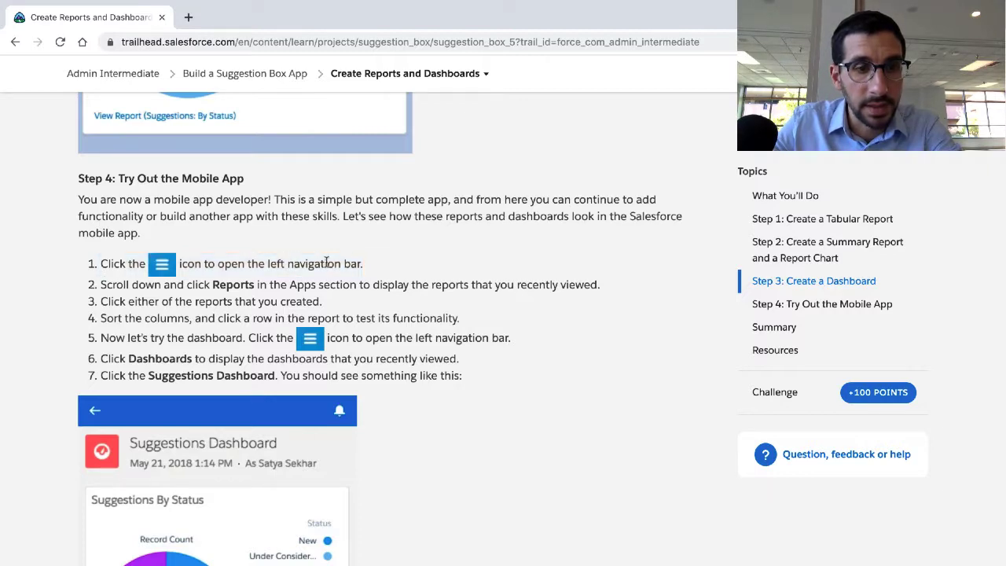
pyautogui.hotkey('ctrl', 'Right')
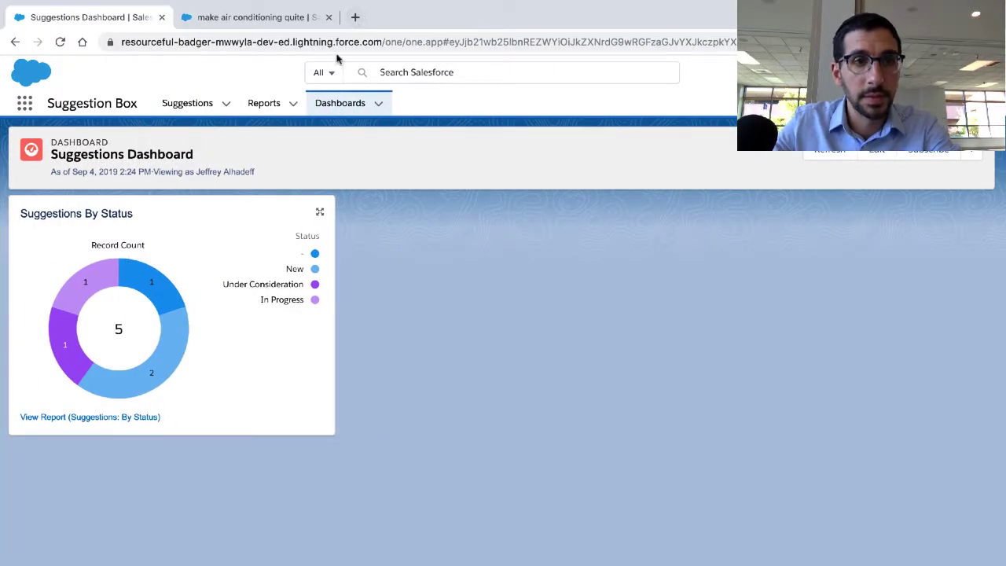
pyautogui.rightClick(277, 72)
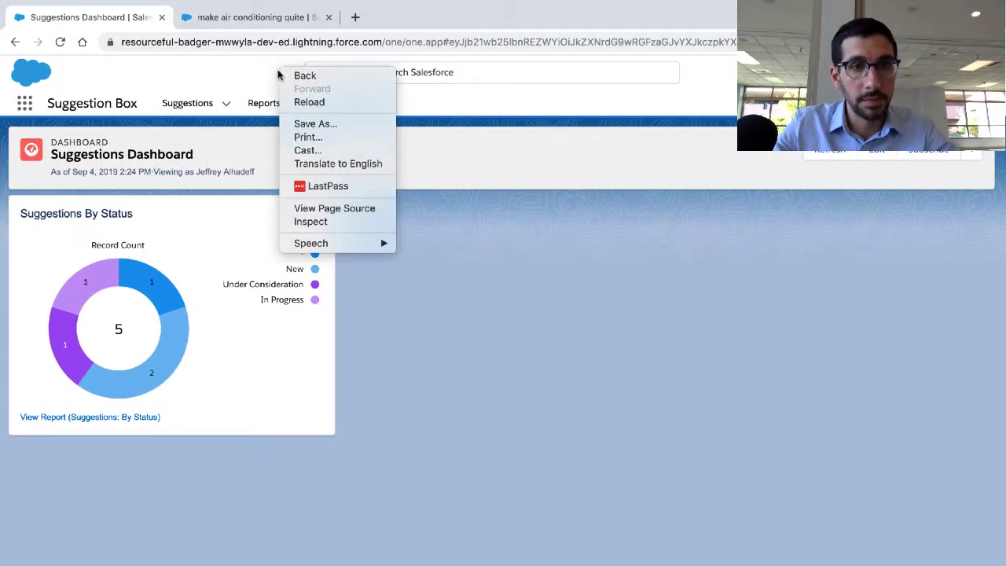
pyautogui.click(326, 213)
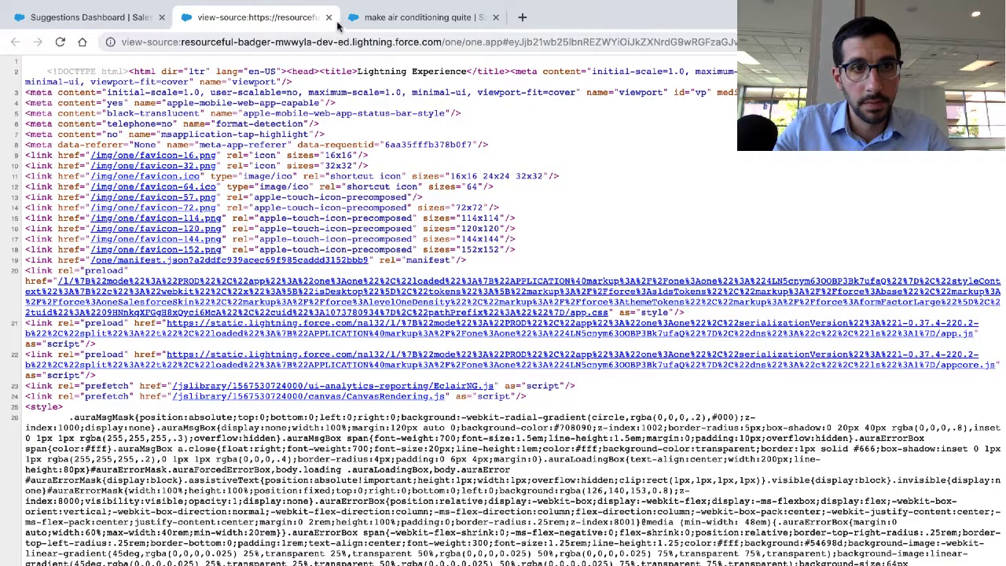
pyautogui.click(329, 18)
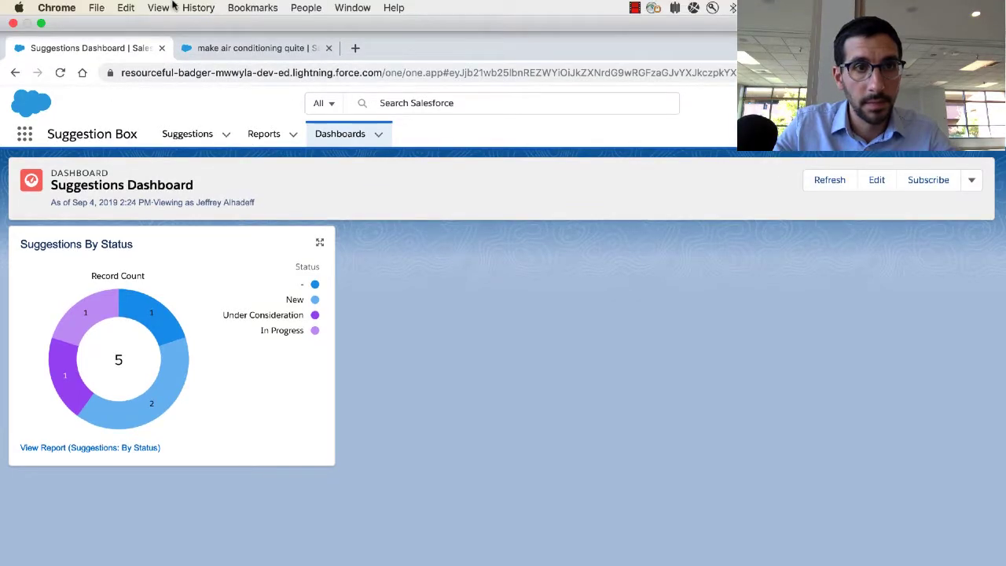
# Open Chrome's Developer Tools for the Suggestions Dashboard page with the responsive device view on.
pyautogui.click(161, 7)
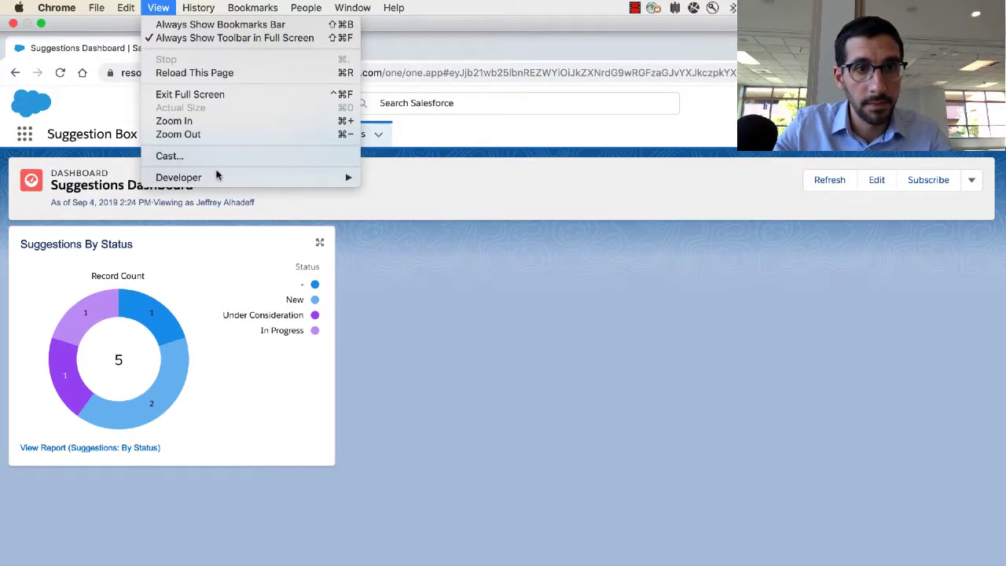
pyautogui.moveTo(229, 179)
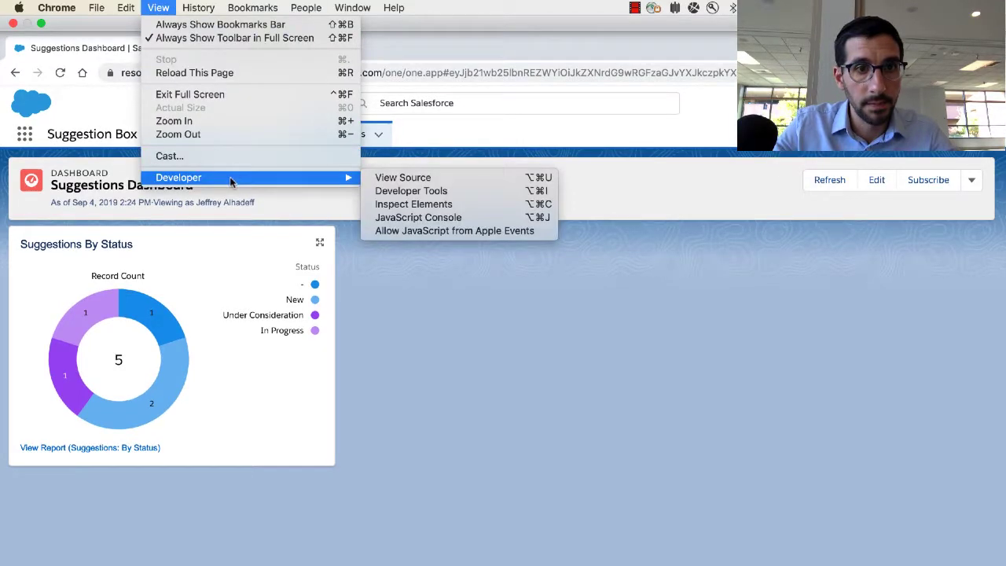
pyautogui.click(408, 190)
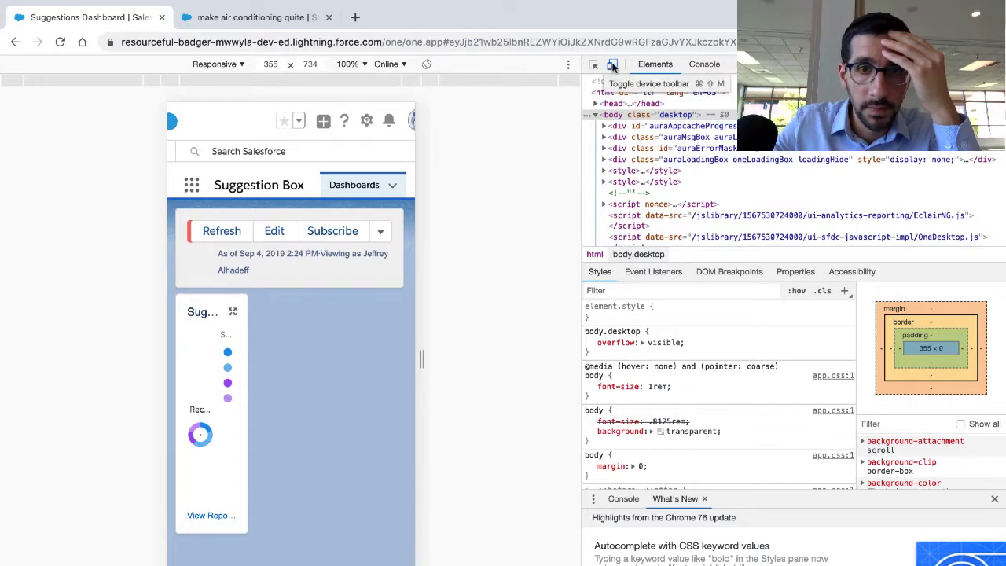
pyautogui.click(612, 65)
pyautogui.click(612, 65)
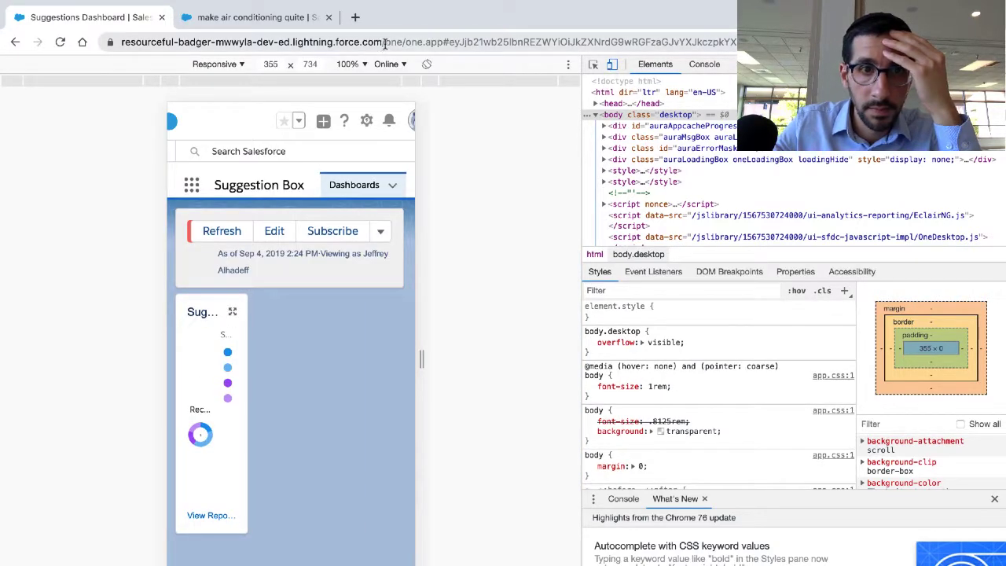
# Load the org from its base lightning.force.com address, without the page path, in the responsive device view.
pyautogui.moveTo(384, 41); pyautogui.dragTo(608, 90)
pyautogui.press('BackSpace')
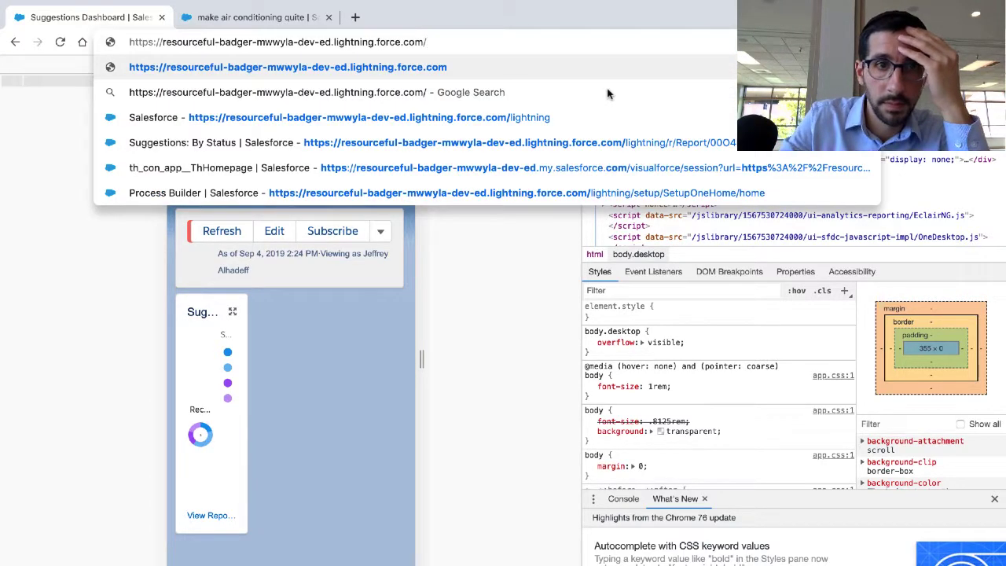
pyautogui.press('Return')
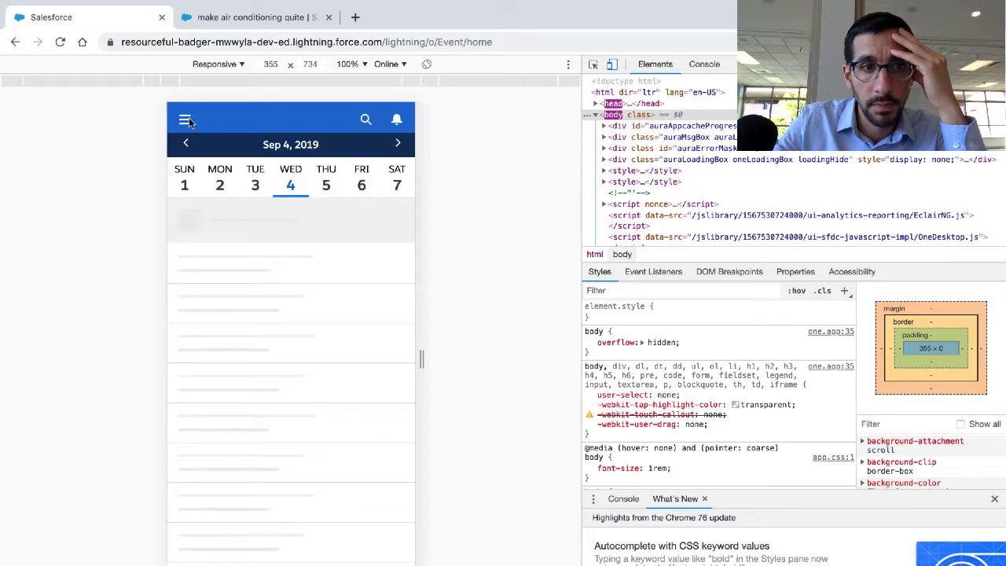
# Open Suggestions from the mobile navigation, view the All list, and return to the recent suggestions.
pyautogui.click(186, 122)
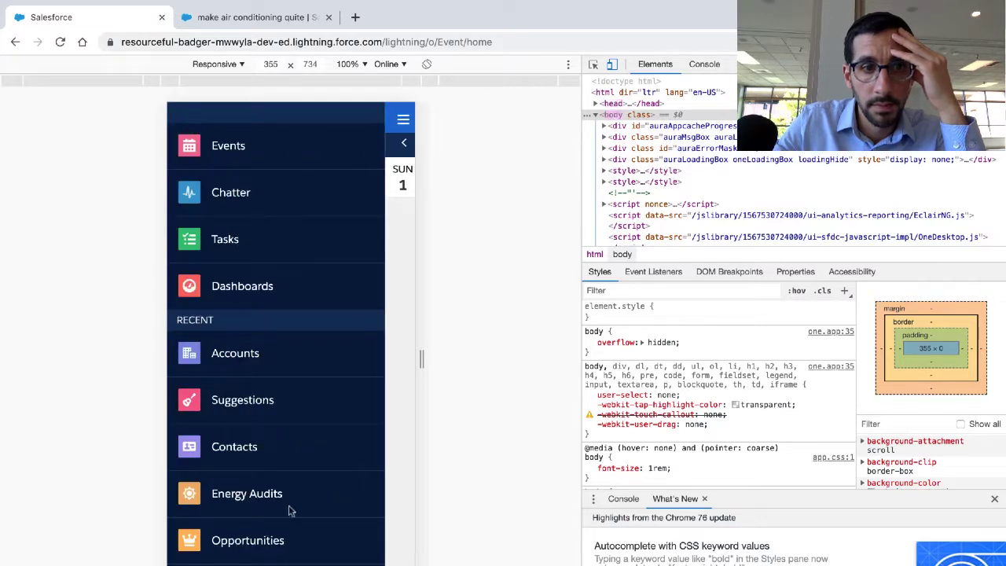
pyautogui.click(254, 399)
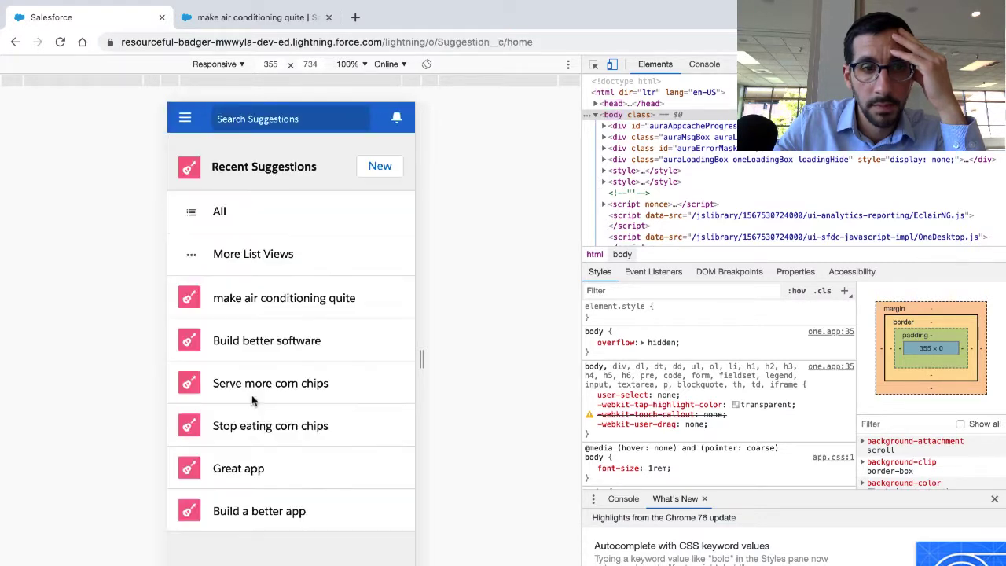
pyautogui.click(191, 213)
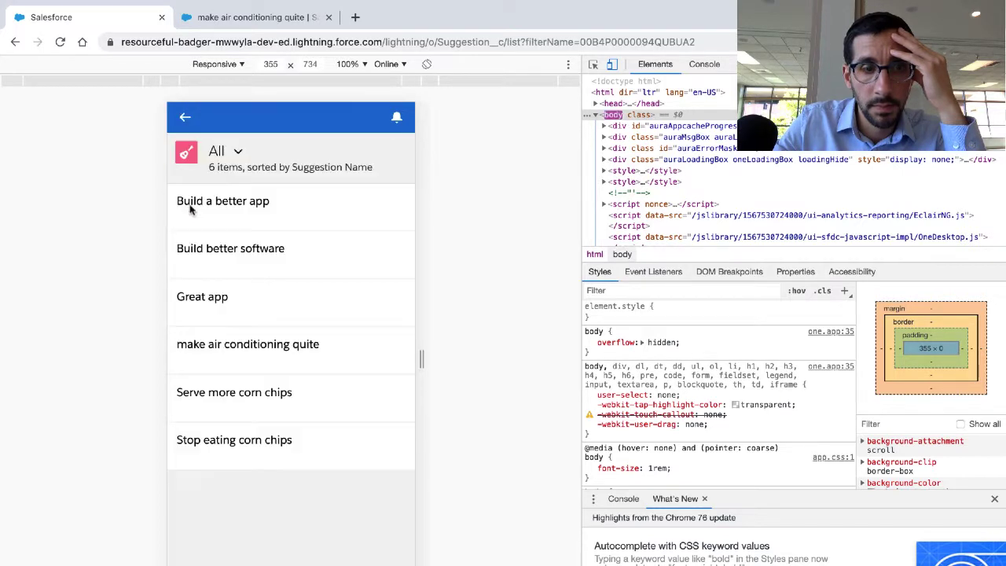
pyautogui.click(185, 117)
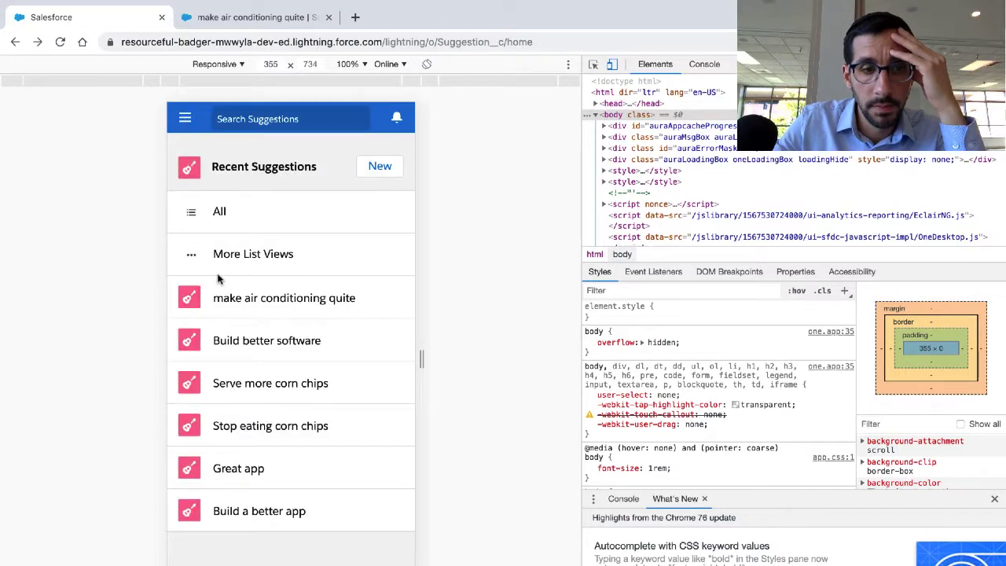
# Go to Dashboards in the mobile navigation and open the Suggestions Dashboard.
pyautogui.click(184, 118)
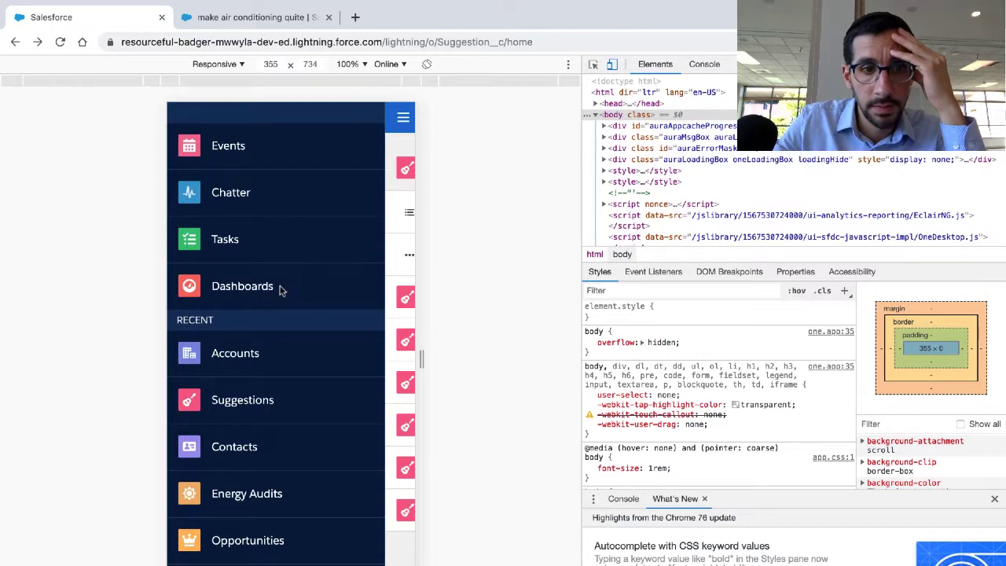
pyautogui.click(282, 290)
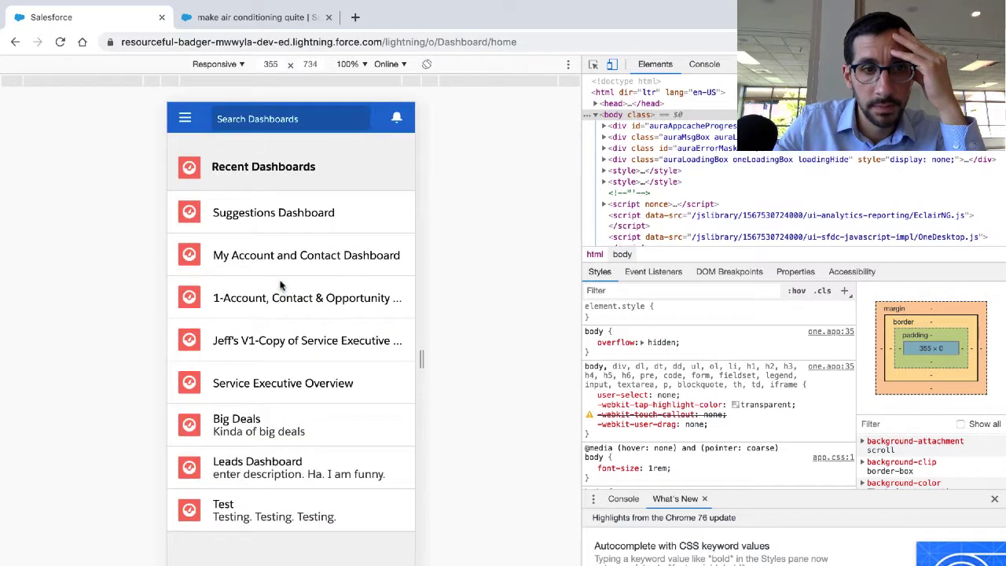
pyautogui.click(276, 214)
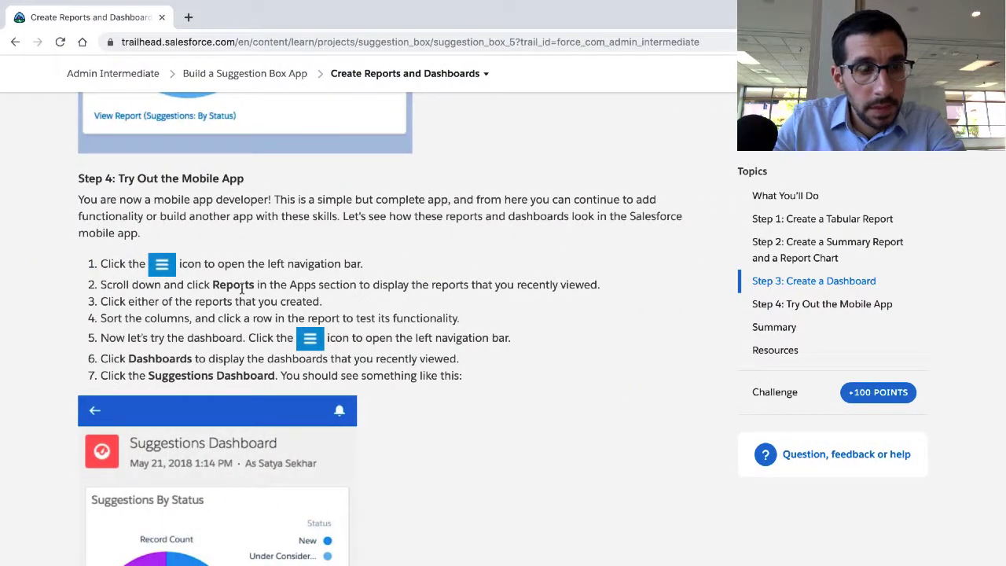
# Read the Step 4 instruction in Trailhead about finding Reports in the Apps section.
pyautogui.doubleClick(232, 285)
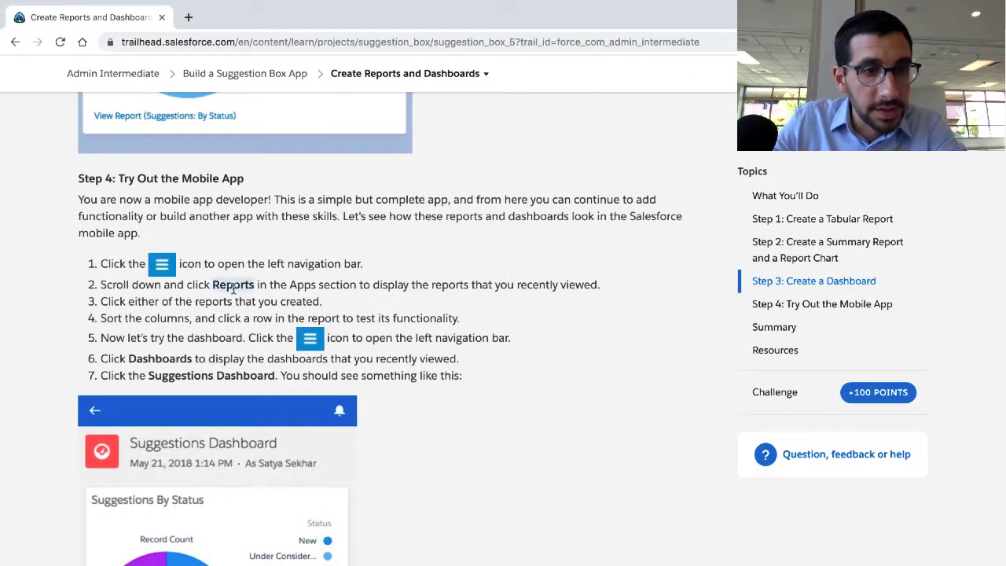
pyautogui.click(232, 284)
pyautogui.tripleClick(233, 284)
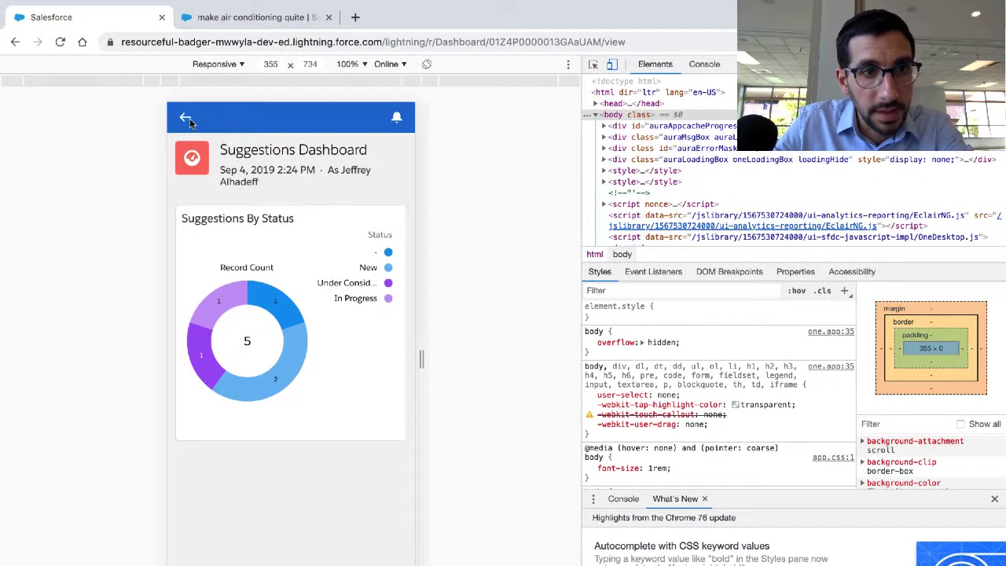
# Leave the mobile Suggestions Dashboard and look through the mobile navigation for the Reports item.
pyautogui.click(189, 117)
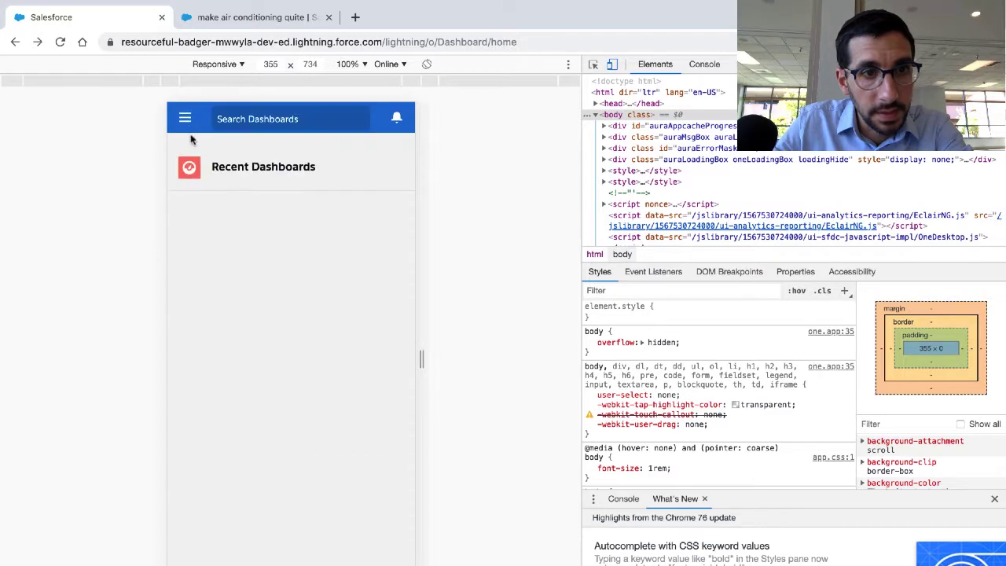
pyautogui.click(186, 118)
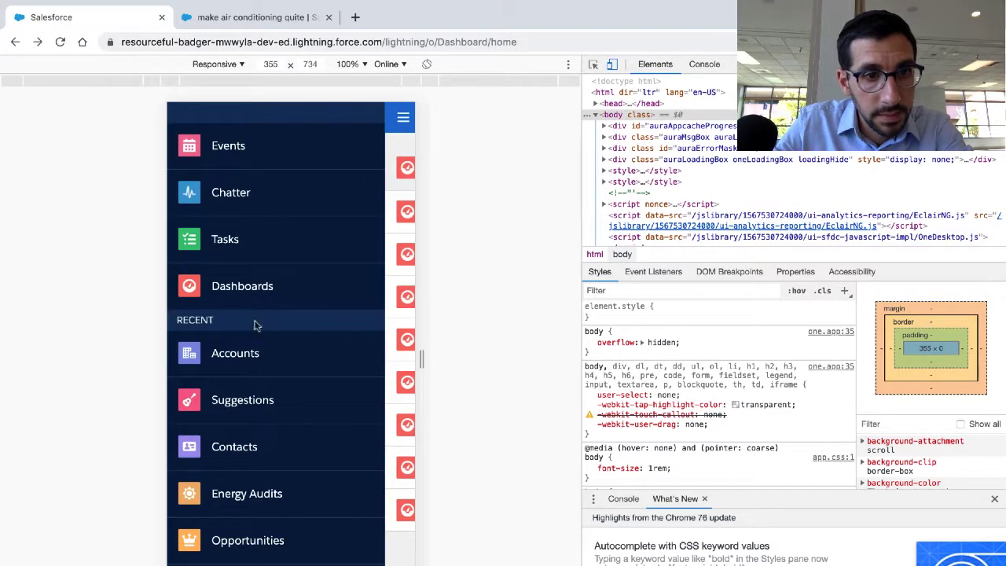
pyautogui.scroll(-5, 259, 433)
pyautogui.scroll(5, 260, 434)
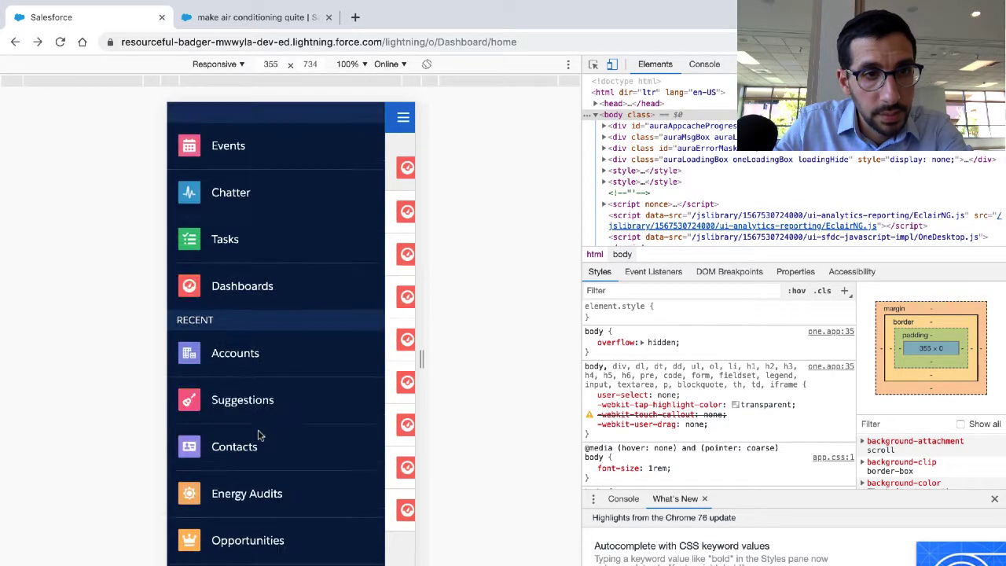
pyautogui.scroll(-5, 260, 433)
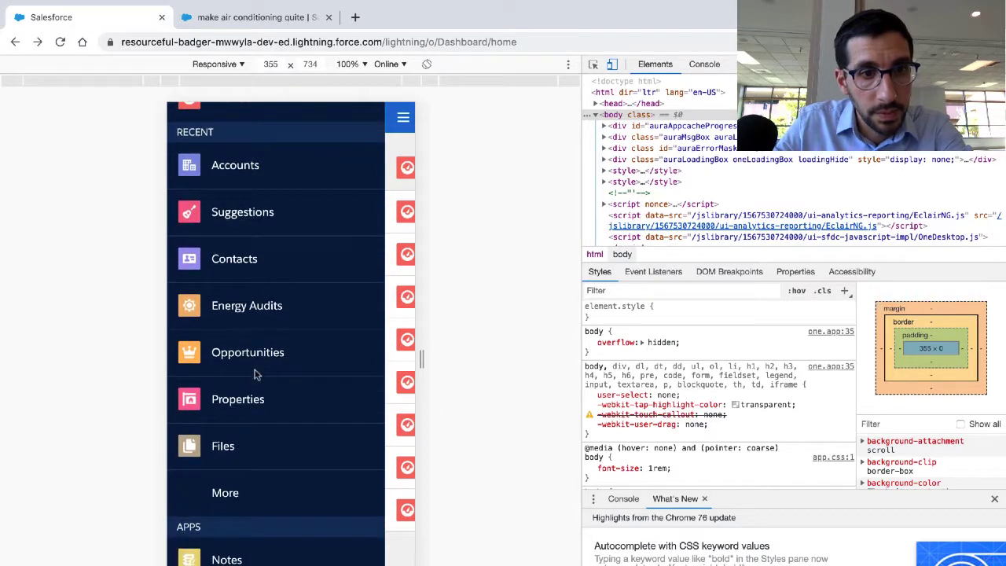
pyautogui.scroll(-5, 253, 367)
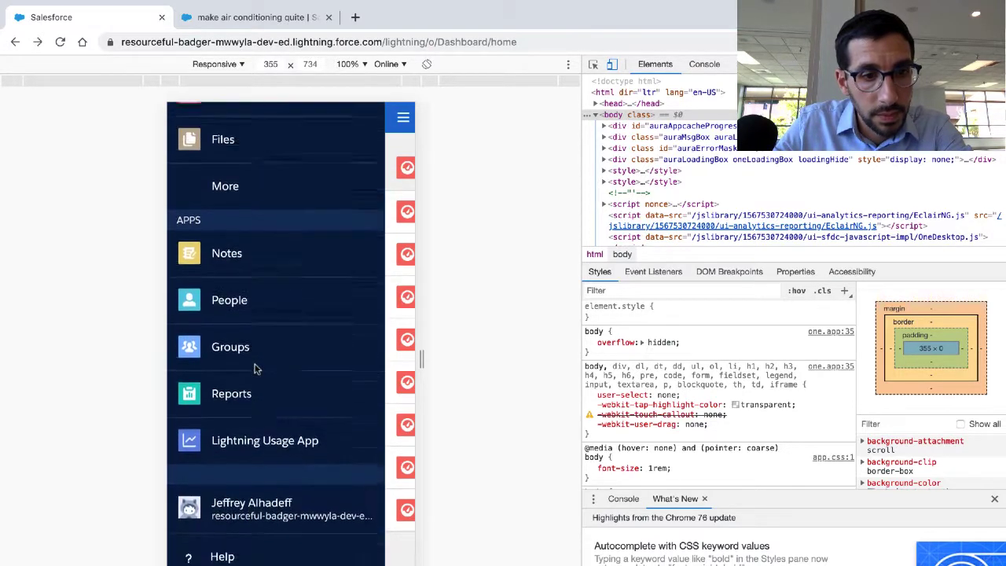
pyautogui.scroll(10, 254, 368)
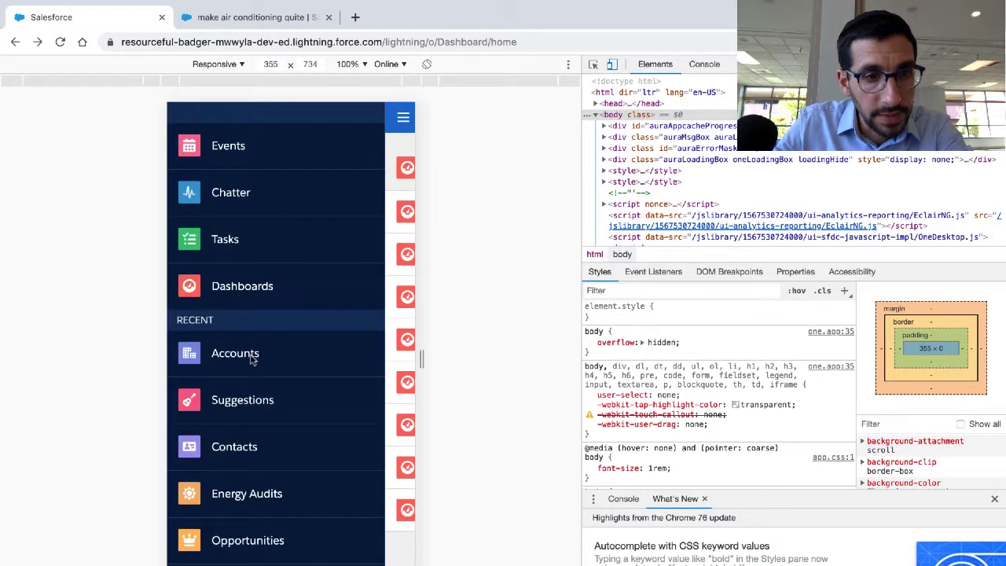
# Expand the Recent section with More and examine the full list of navigation items through the Apps section.
pyautogui.scroll(-3, 253, 358)
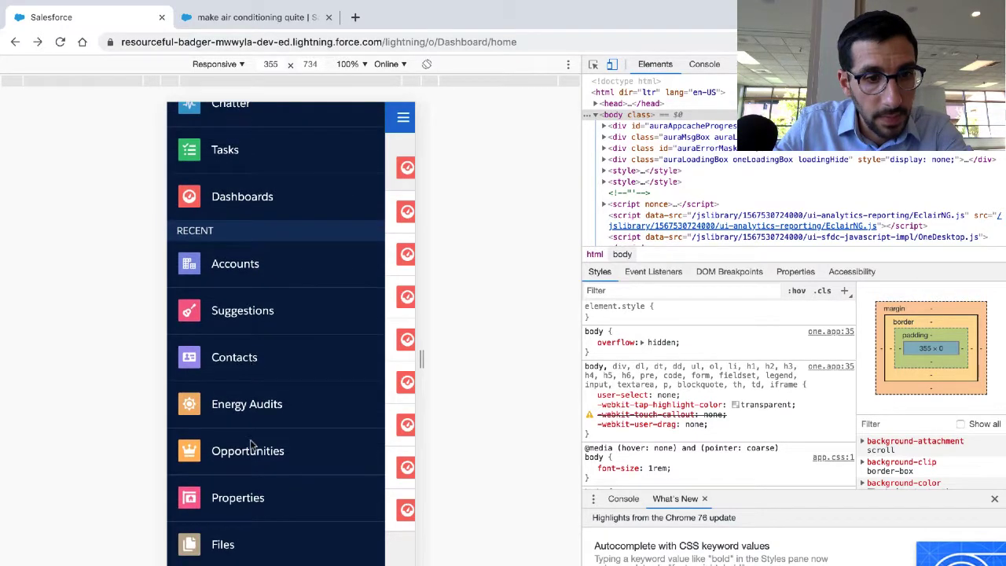
pyautogui.scroll(-4, 251, 444)
pyautogui.click(226, 440)
pyautogui.scroll(-14, 230, 438)
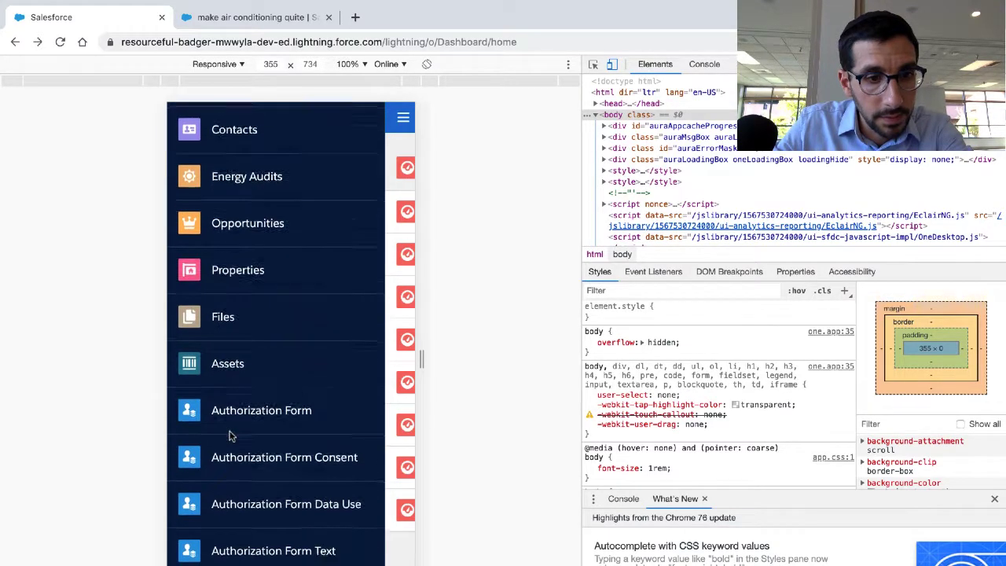
pyautogui.scroll(-10, 230, 437)
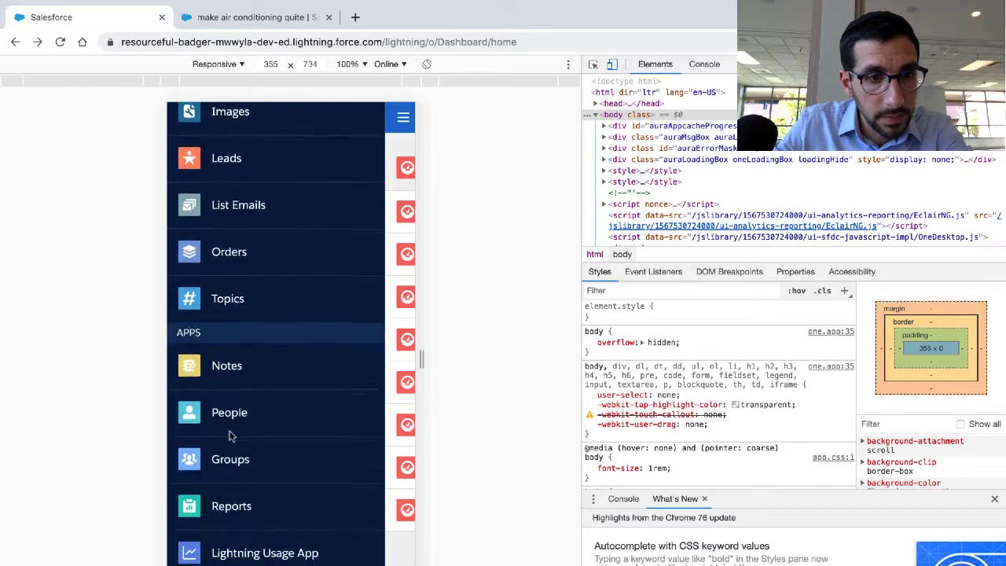
pyautogui.scroll(3, 231, 437)
pyautogui.scroll(6, 230, 436)
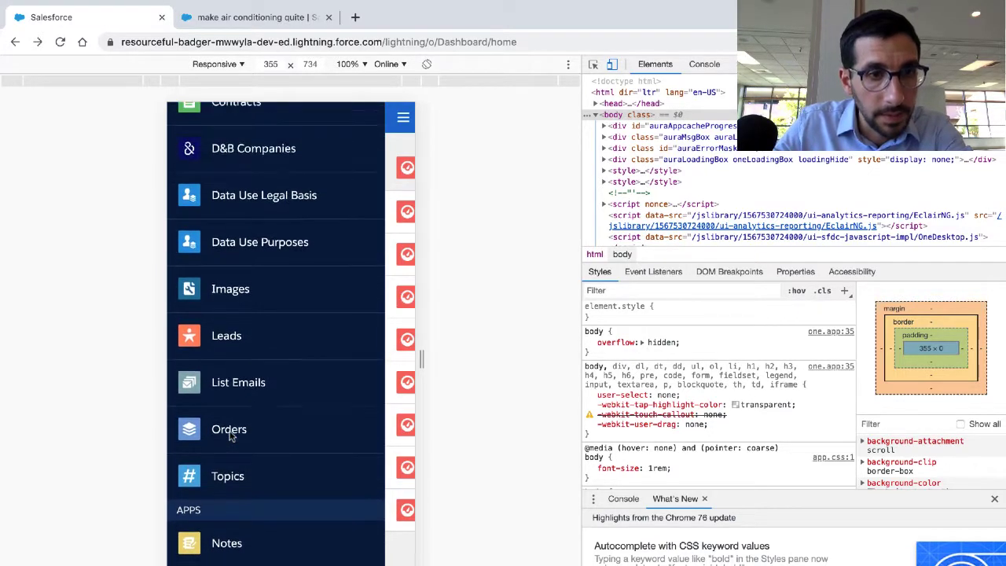
pyautogui.scroll(-12, 231, 437)
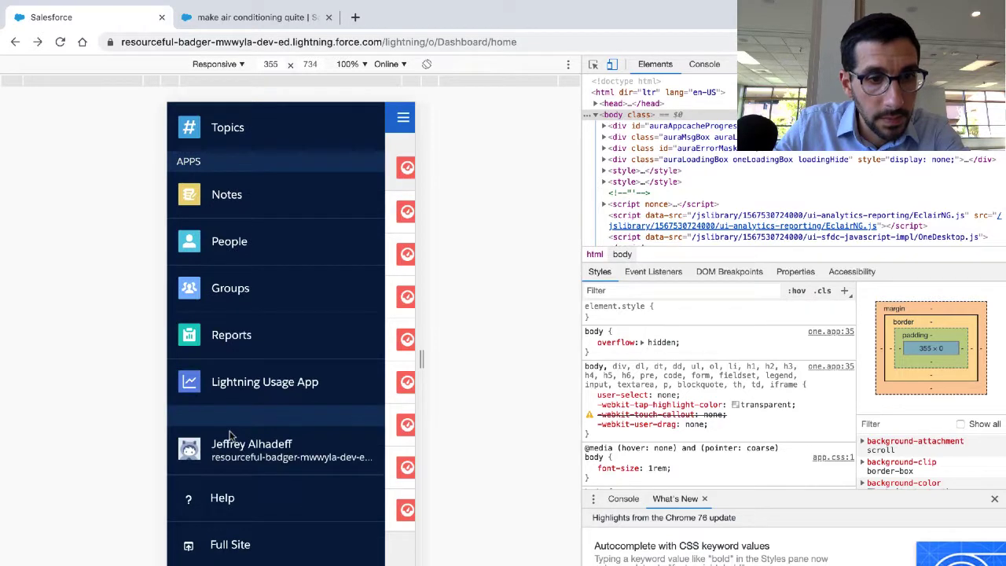
pyautogui.scroll(15, 230, 437)
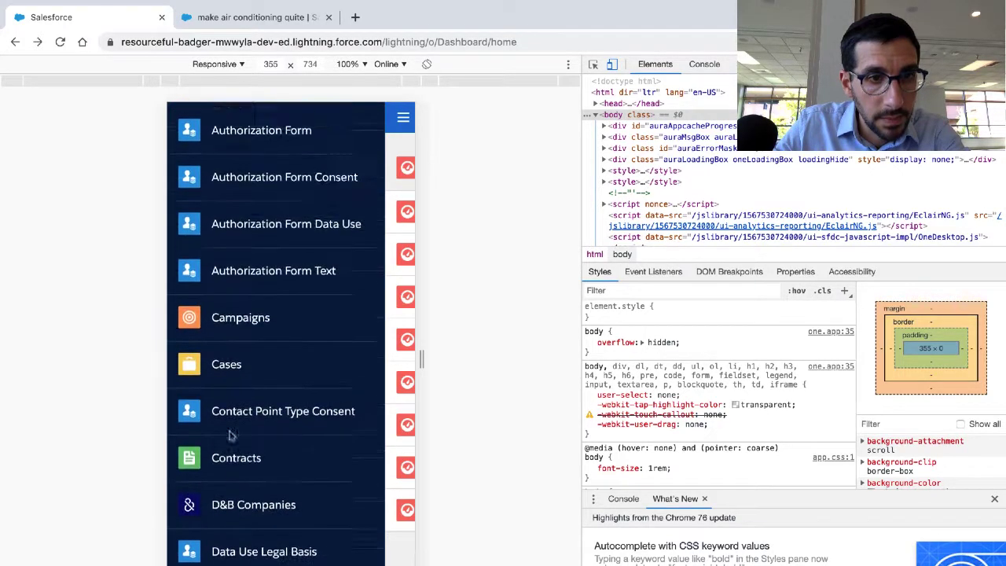
pyautogui.scroll(11, 230, 437)
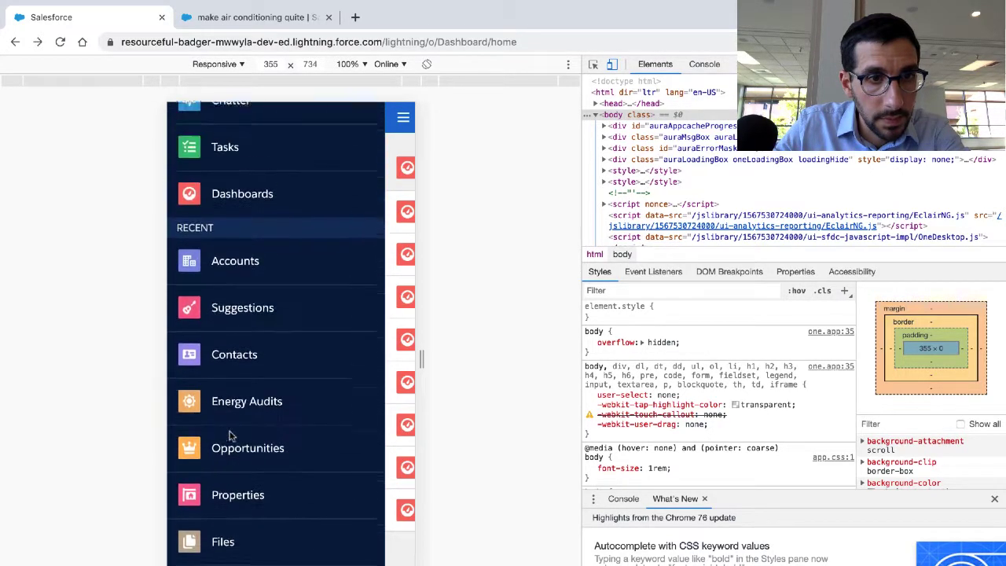
pyautogui.scroll(2, 230, 437)
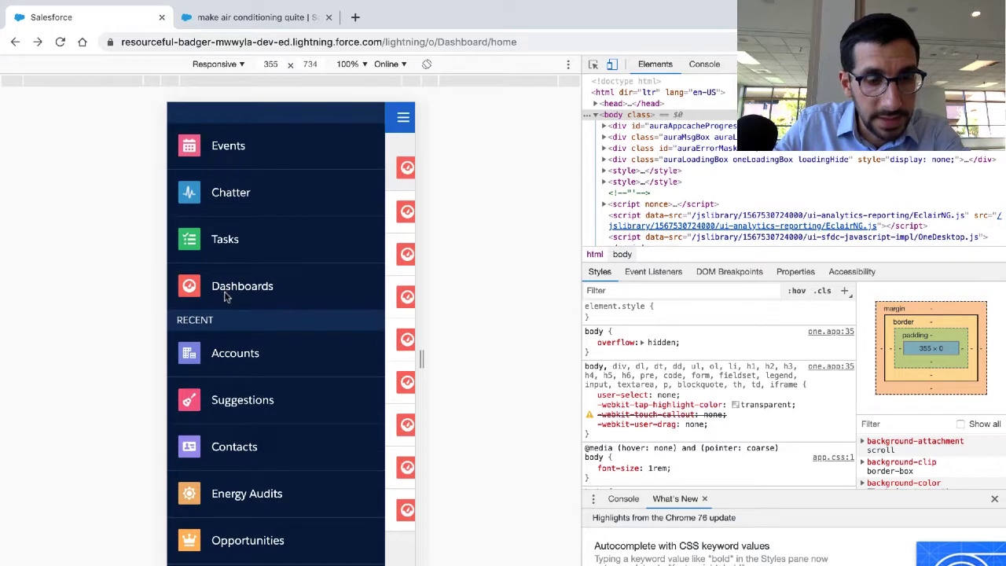
# Go to Reports in the Apps section of the mobile navigation and open the first Suggestions: By Status report.
pyautogui.scroll(-3, 226, 360)
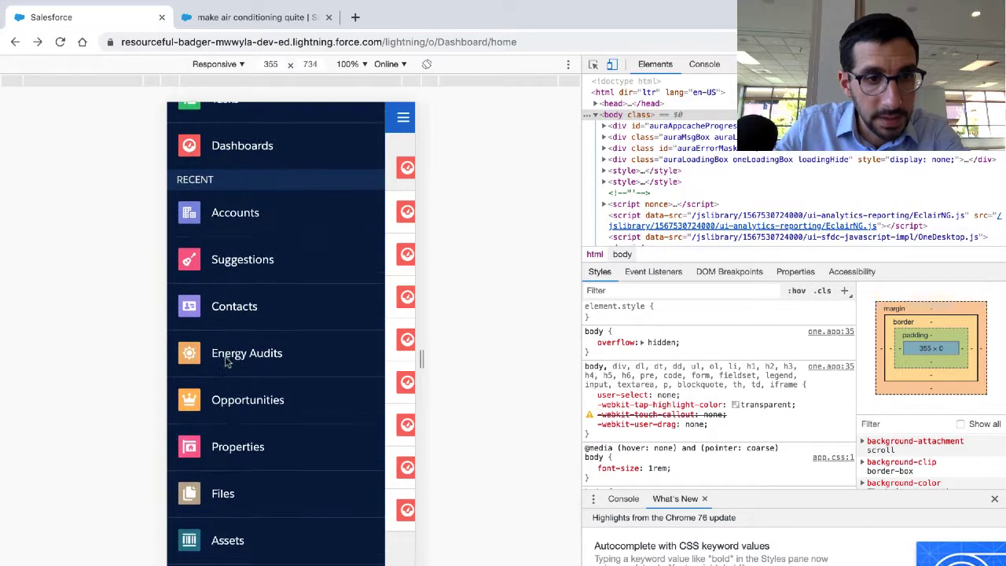
pyautogui.scroll(-2, 226, 360)
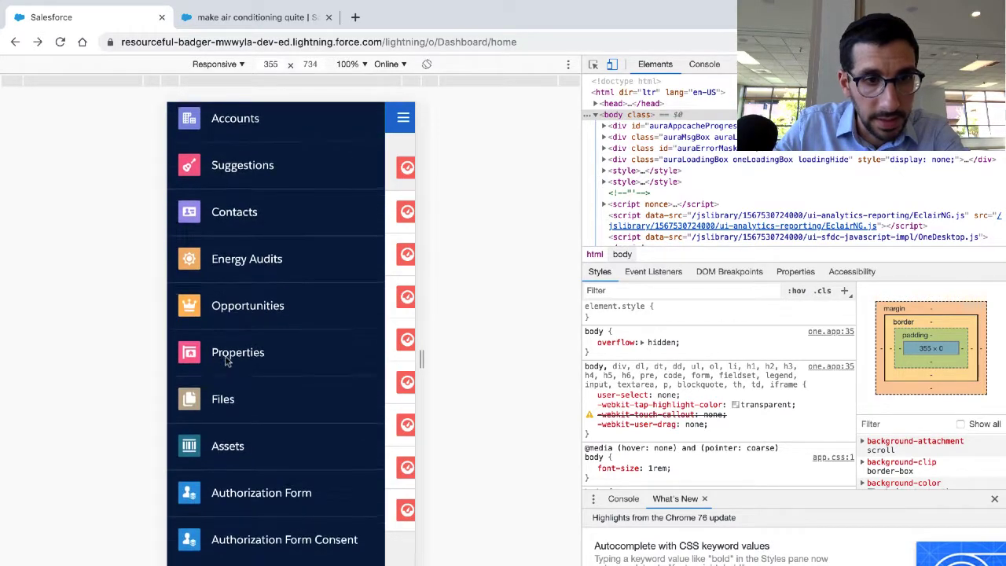
pyautogui.scroll(-5, 226, 360)
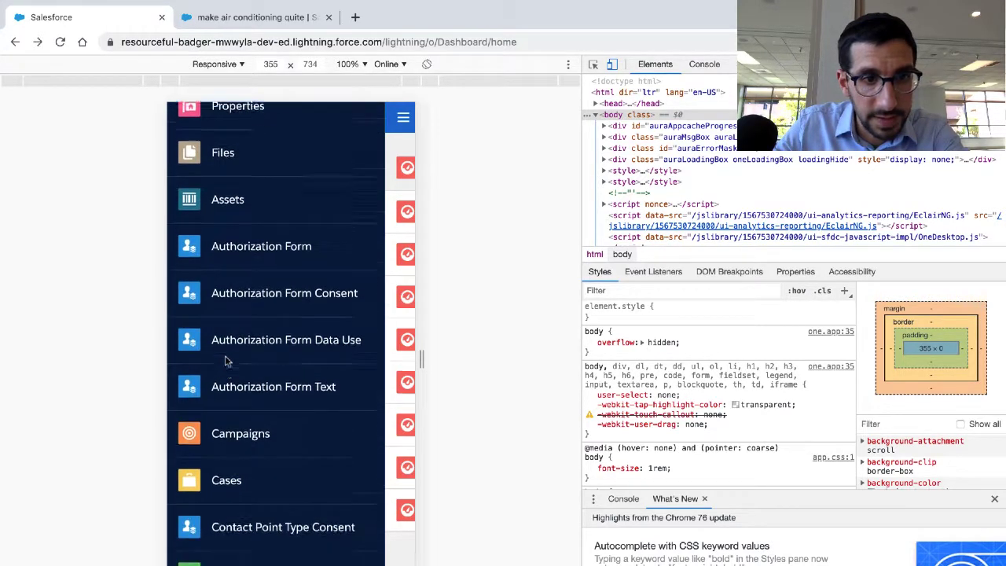
pyautogui.scroll(-6, 225, 360)
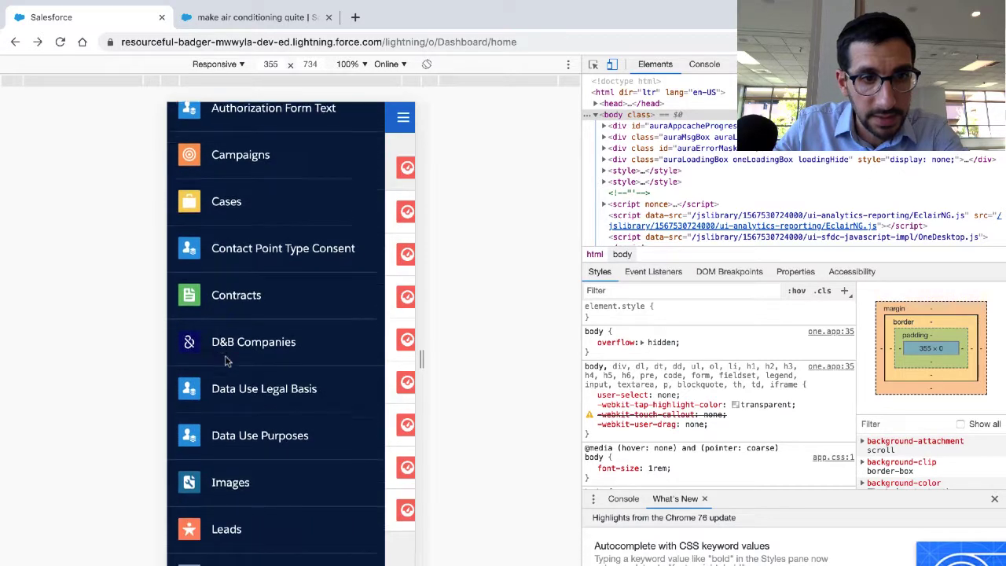
pyautogui.scroll(-5, 225, 360)
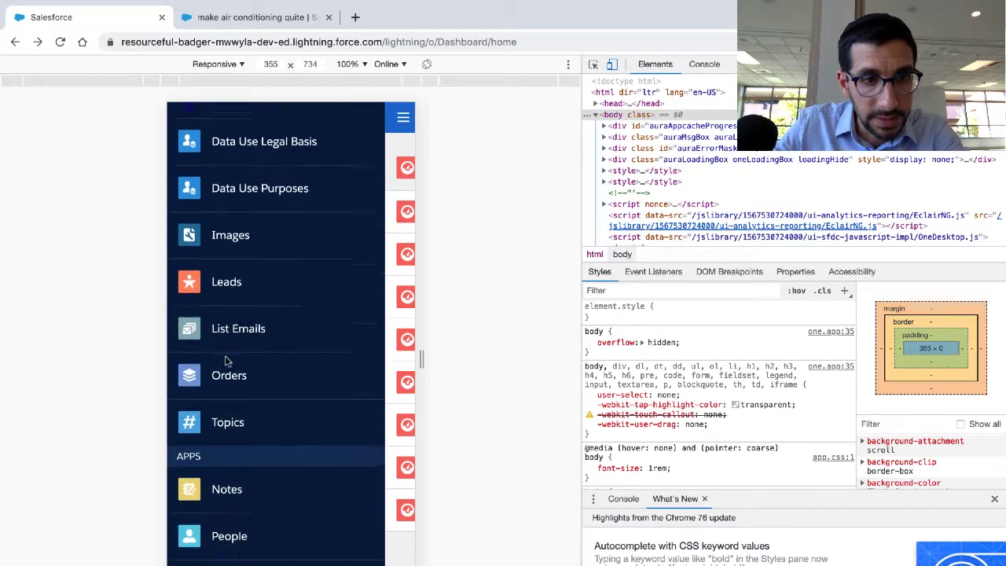
pyautogui.scroll(-5, 225, 360)
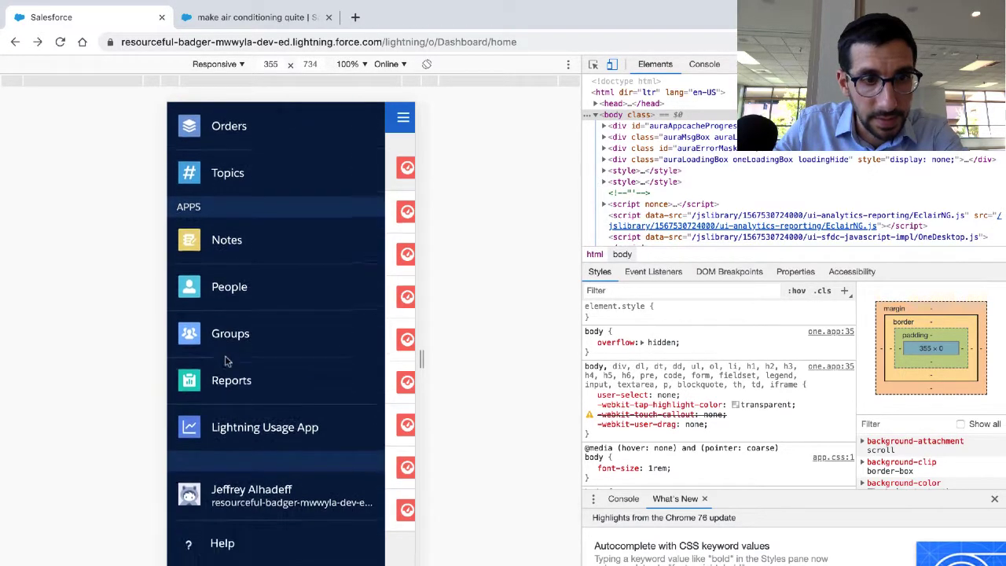
pyautogui.scroll(-1, 224, 359)
pyautogui.click(225, 355)
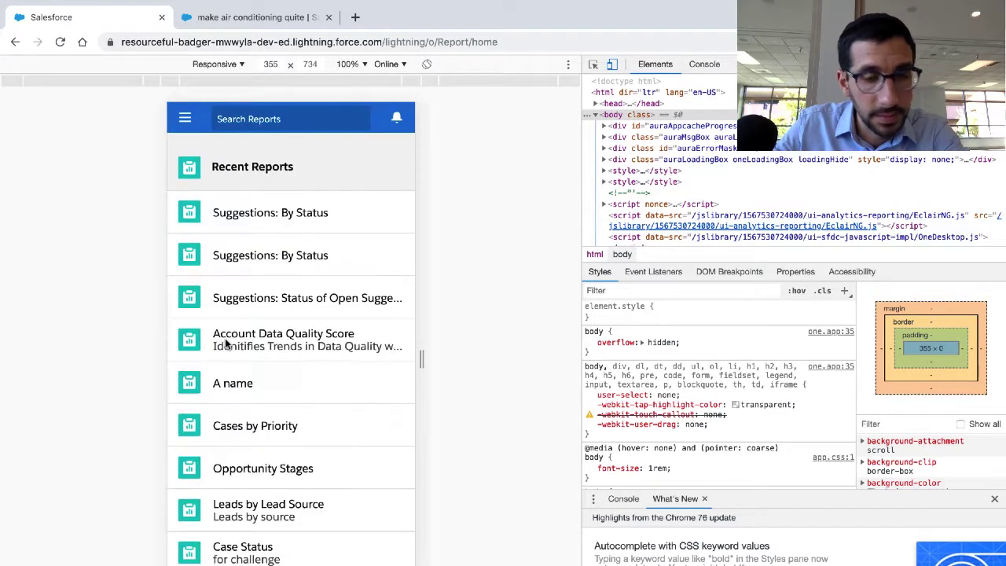
pyautogui.click(244, 215)
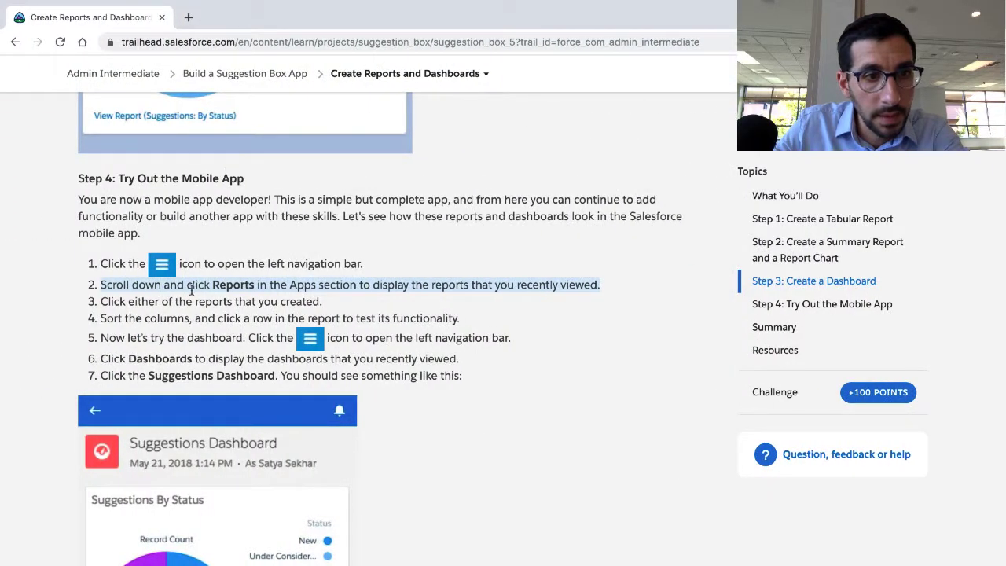
# Check the Trailhead instruction on sorting, and sort the mobile report by Number of Days Open and by Status.
pyautogui.doubleClick(185, 322)
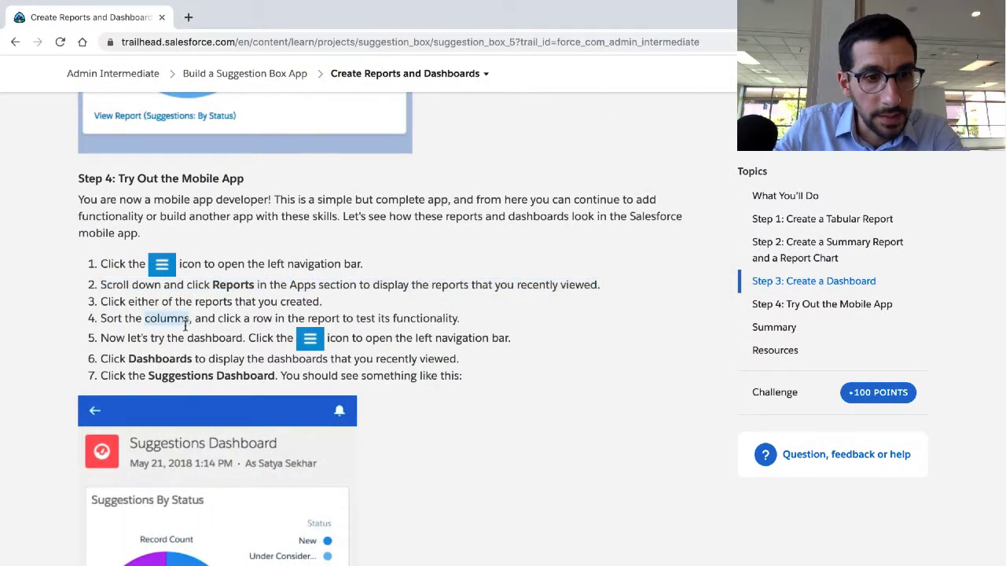
pyautogui.tripleClick(186, 324)
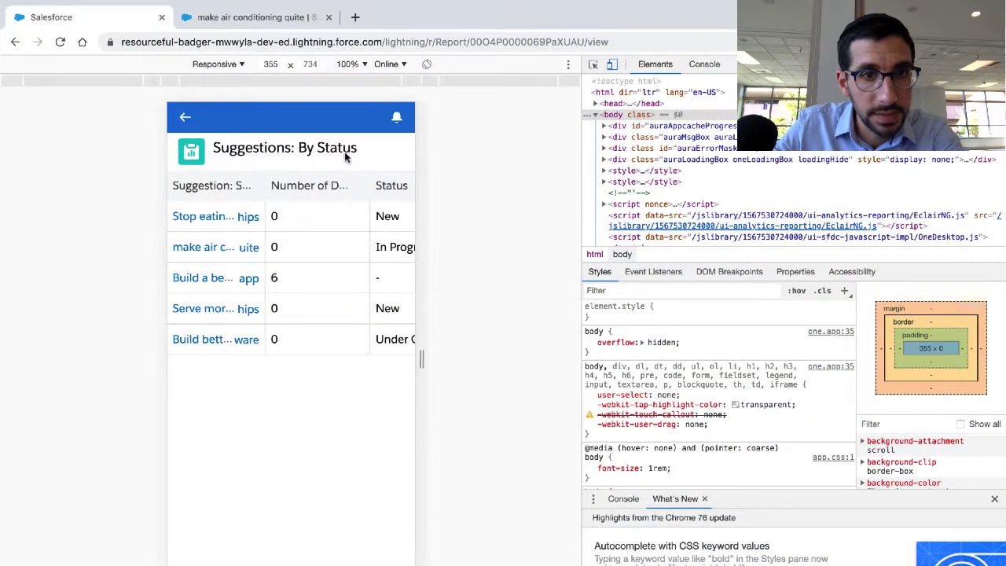
pyautogui.click(330, 186)
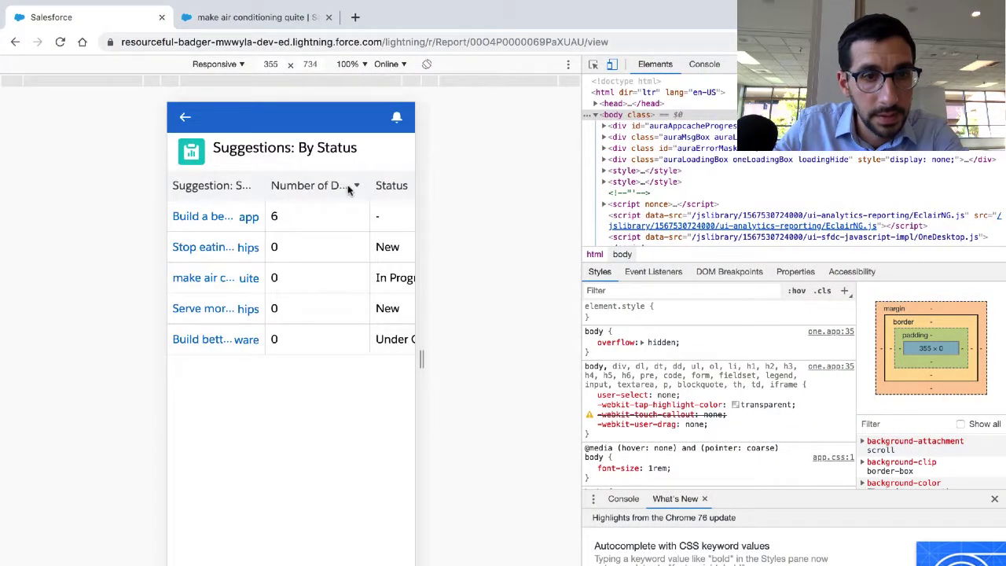
pyautogui.click(389, 187)
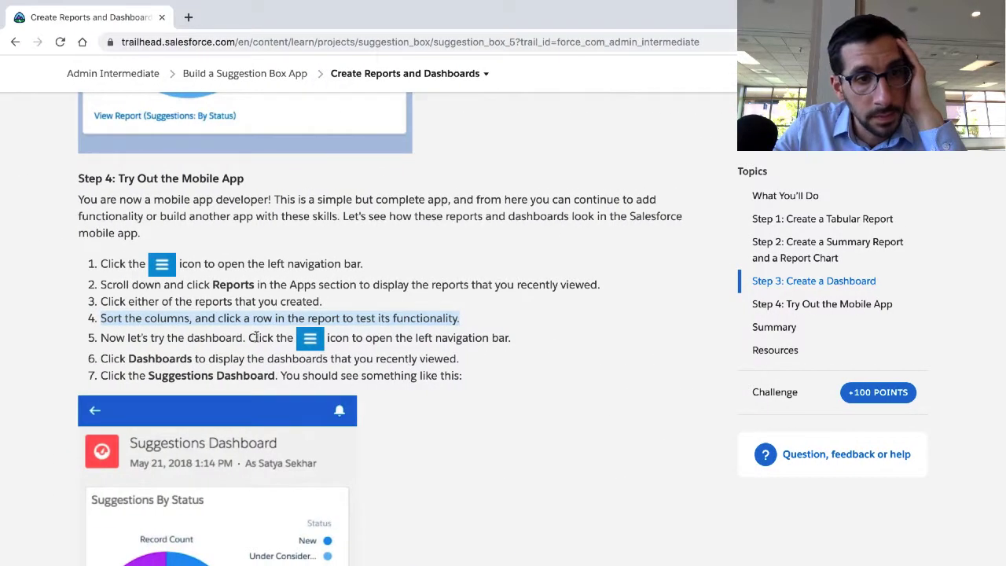
# Following instruction 5 in Trailhead, leave the mobile report and open the Suggestions Dashboard through Dashboards in the navigation.
pyautogui.tripleClick(253, 337)
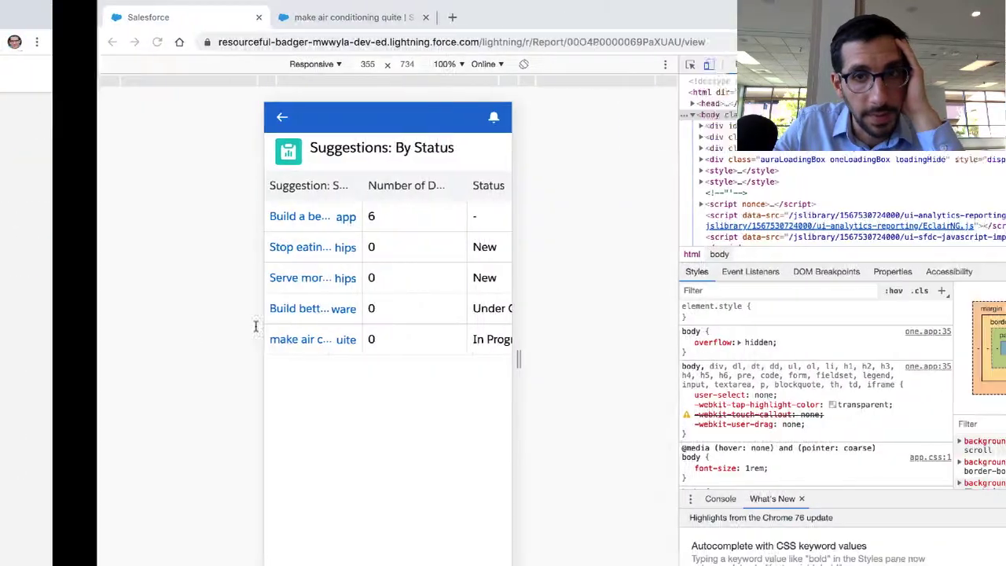
pyautogui.click(187, 115)
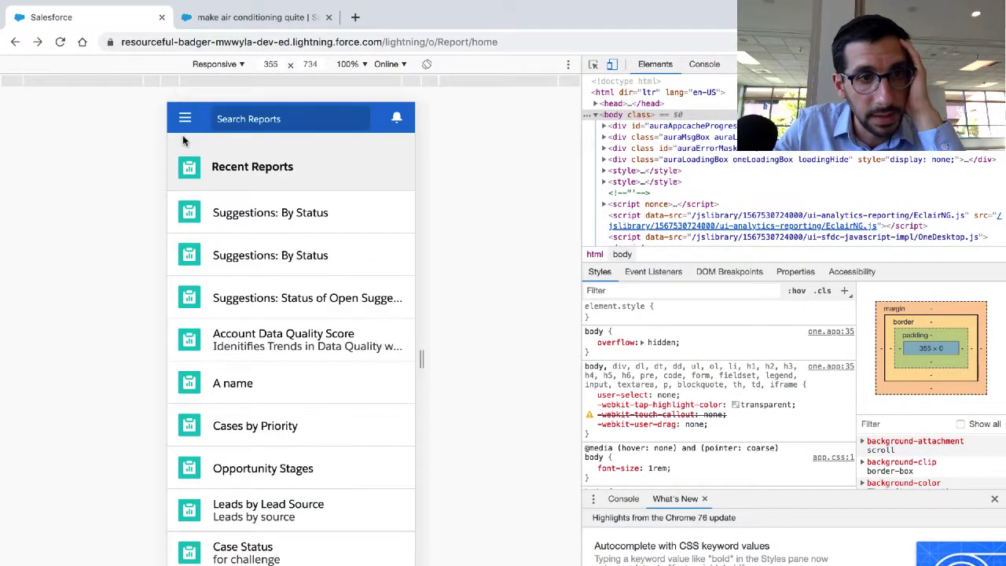
pyautogui.click(186, 118)
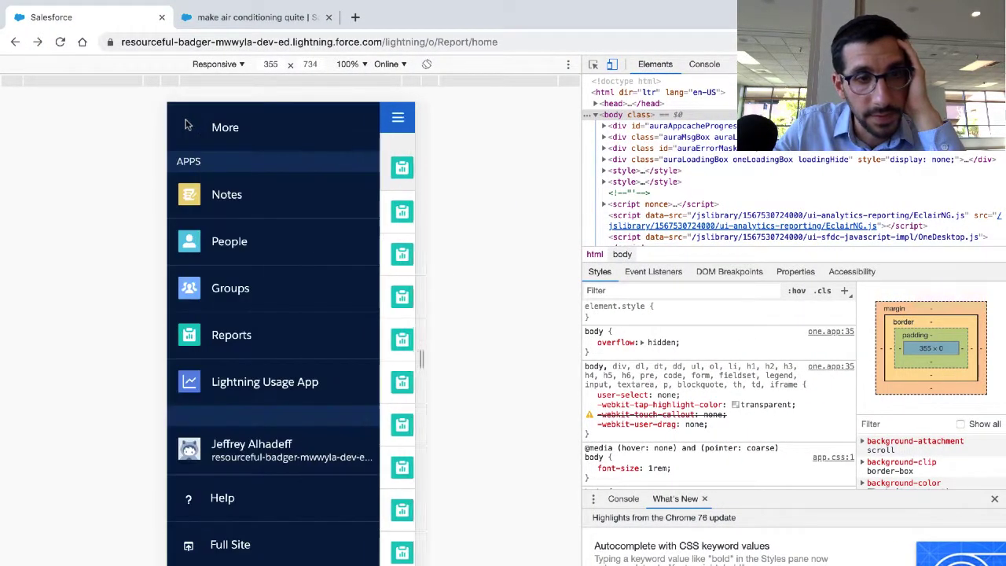
pyautogui.scroll(6, 239, 425)
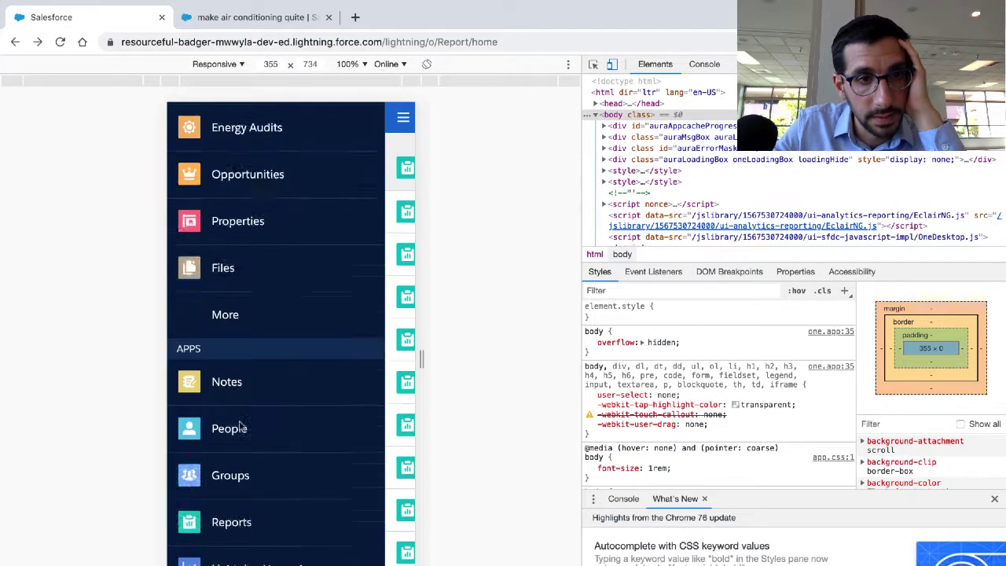
pyautogui.scroll(2, 239, 421)
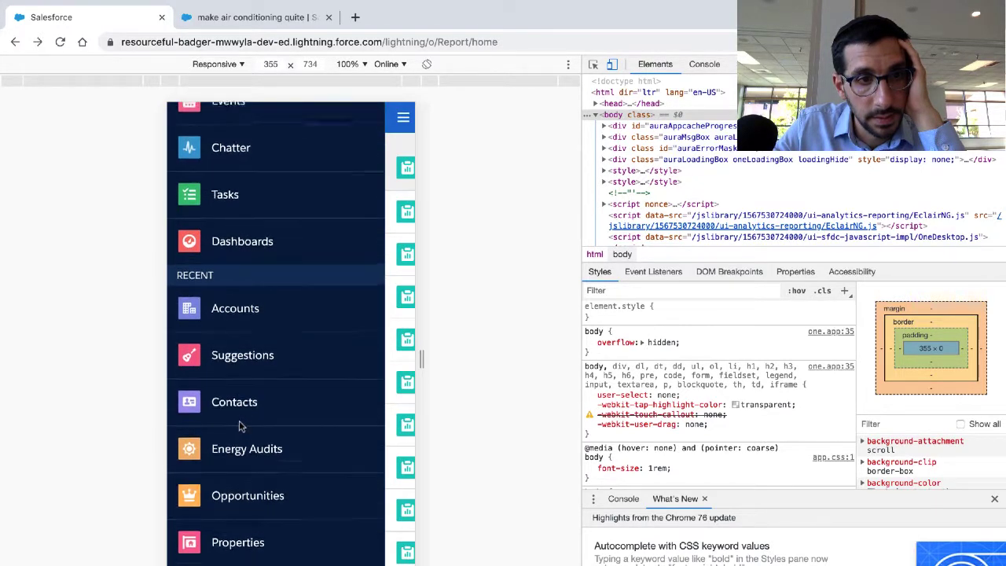
pyautogui.click(229, 286)
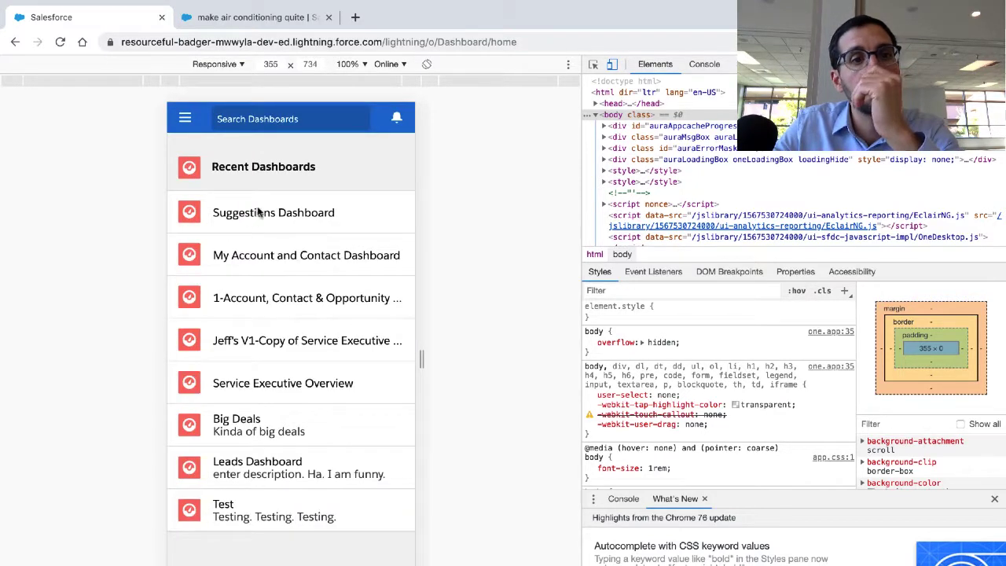
pyautogui.click(258, 212)
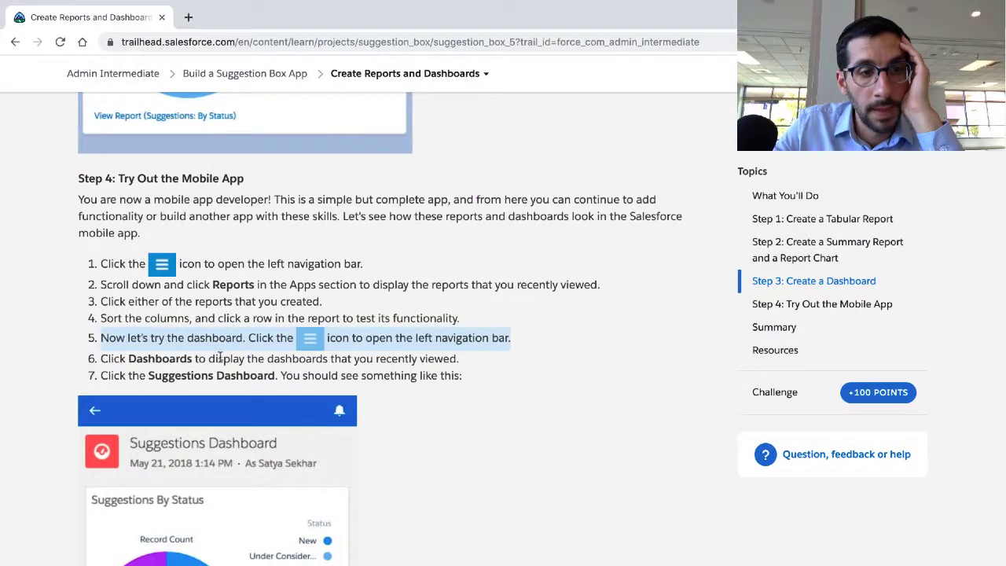
# Read the remaining Step 4 instructions in Trailhead, the sample mobile dashboard and the Summary paragraph.
pyautogui.tripleClick(219, 358)
pyautogui.scroll(-1, 219, 350)
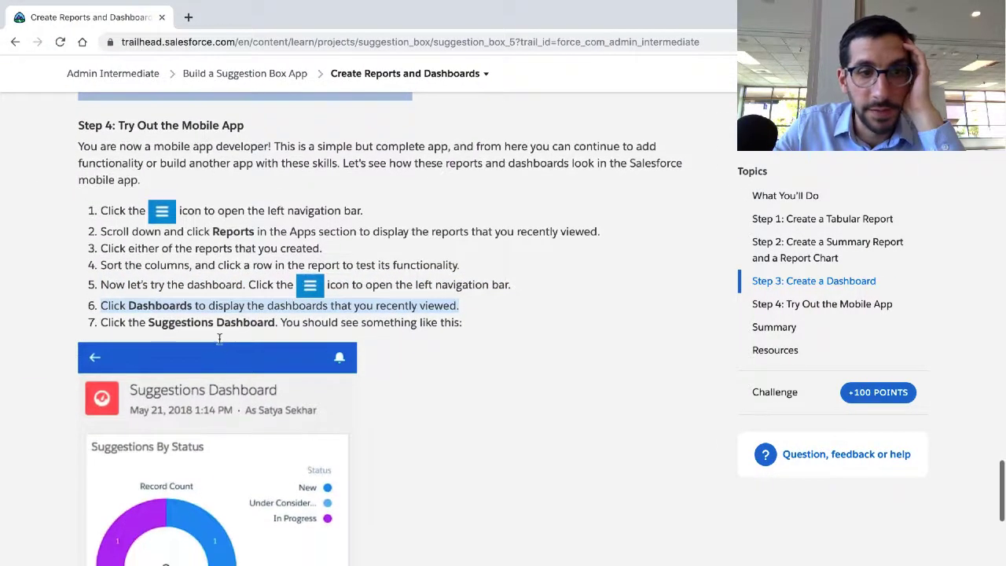
pyautogui.tripleClick(219, 323)
pyautogui.scroll(-3, 219, 319)
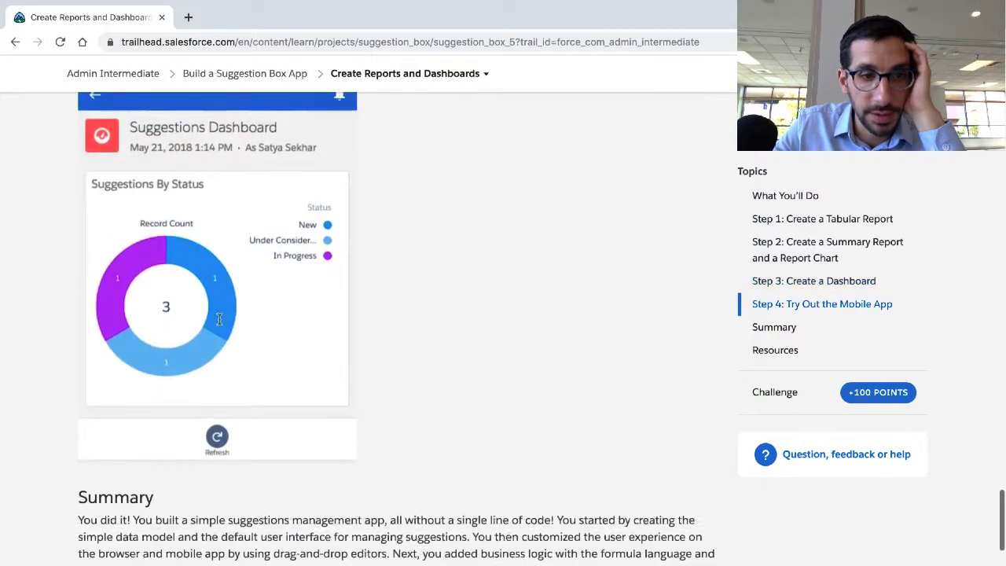
pyautogui.scroll(-3, 219, 318)
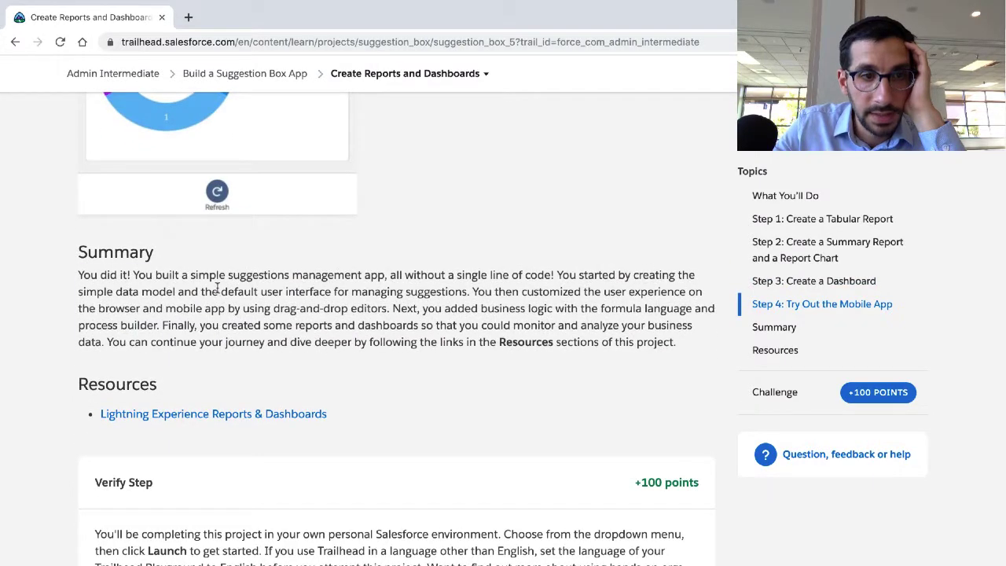
pyautogui.tripleClick(217, 288)
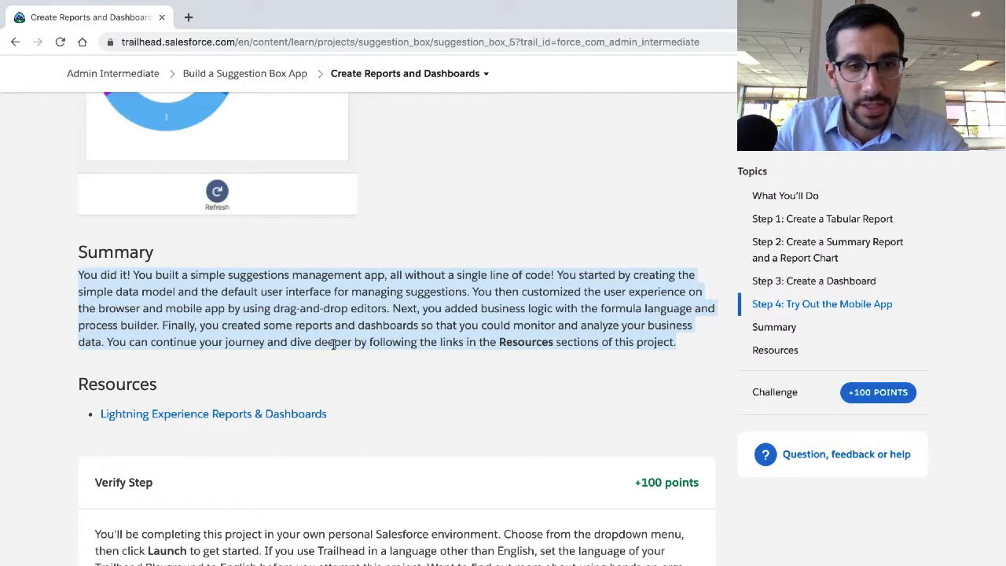
# Submit the unit's Verify Step check to earn 100 points with the Resourceful-badger playground.
pyautogui.scroll(-3, 333, 344)
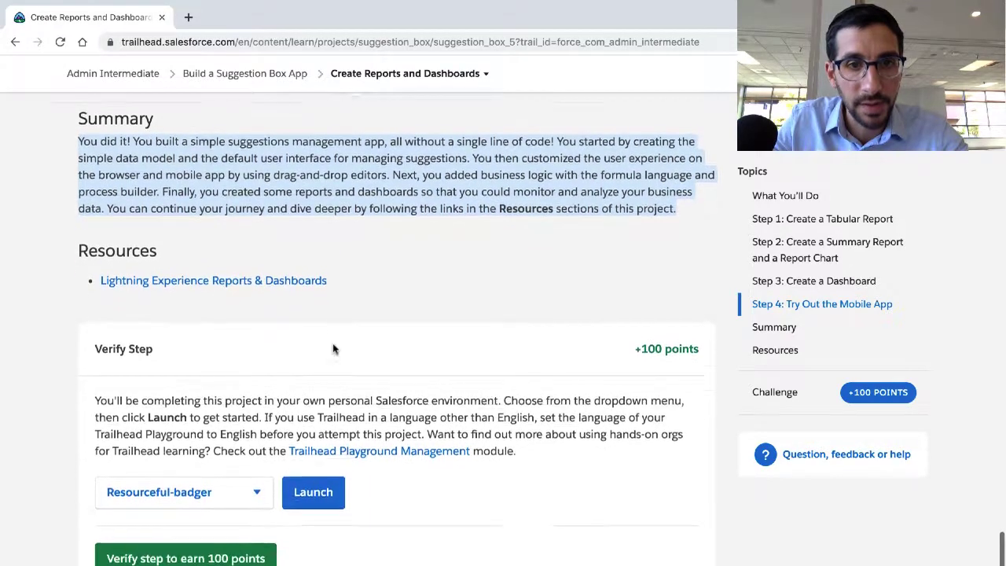
pyautogui.scroll(-1, 332, 349)
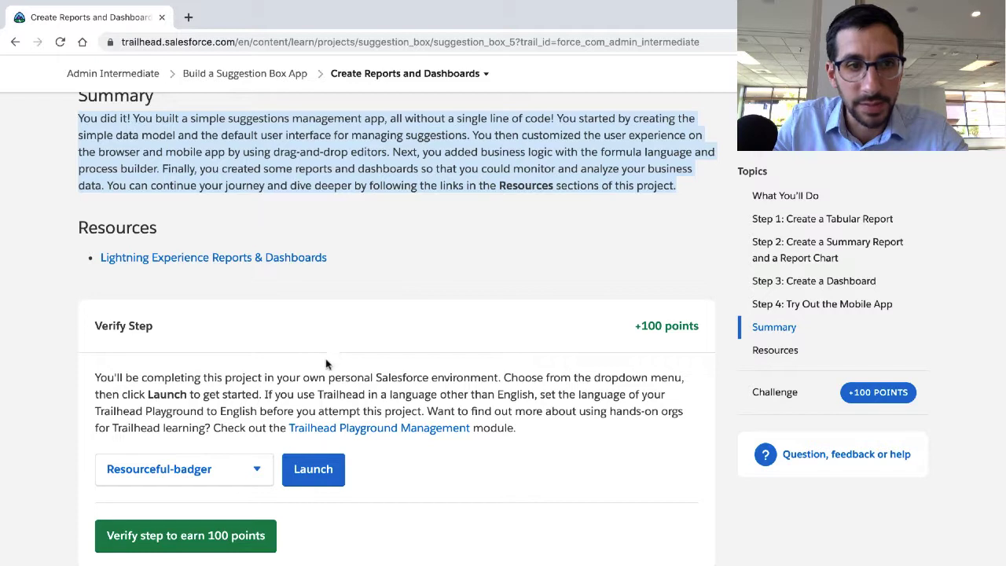
pyautogui.click(240, 536)
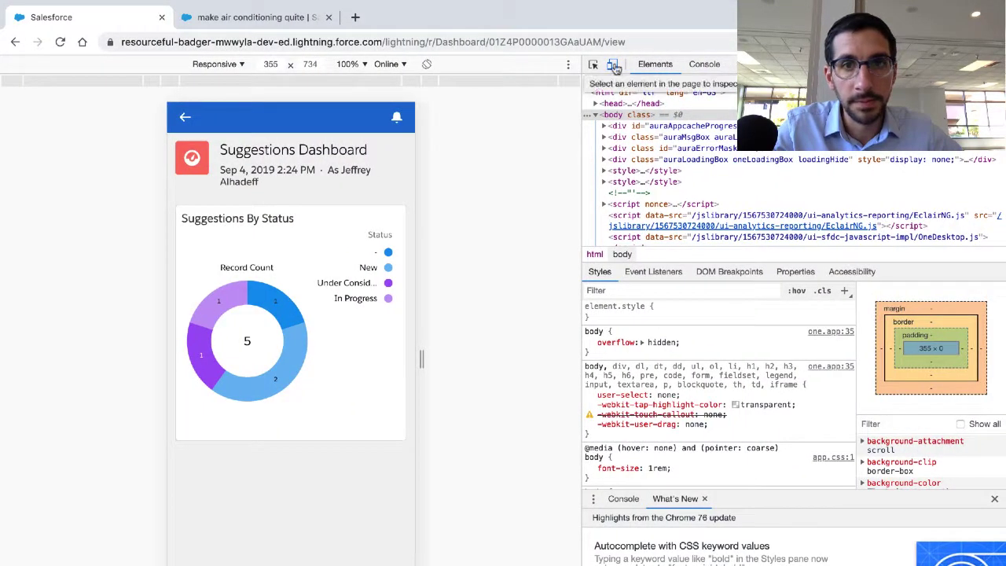
# Close the developer tools, leave the mobile dashboard and load the Salesforce org from its base address without the lightning/o/Dashboard/home path.
pyautogui.press('F12')
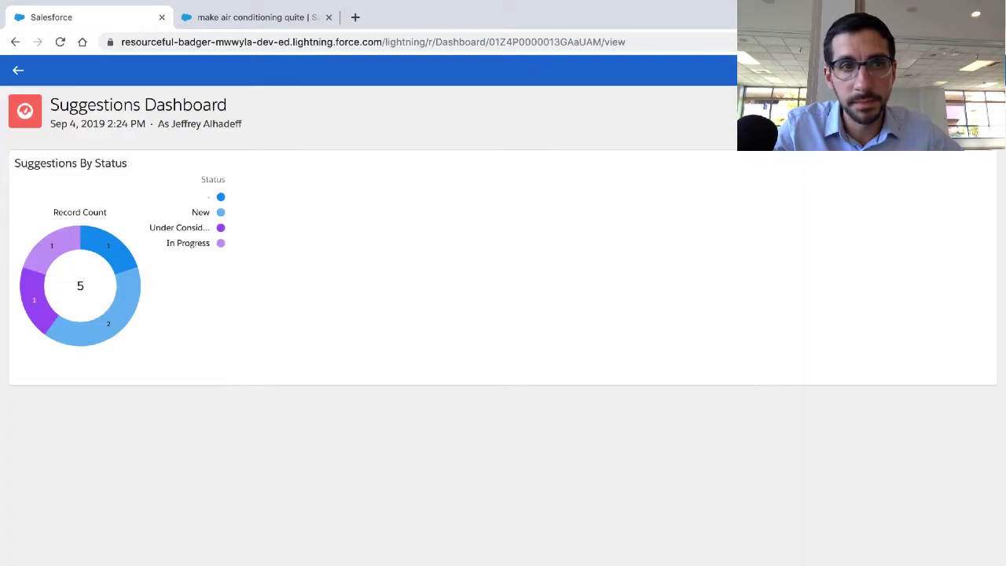
pyautogui.click(17, 71)
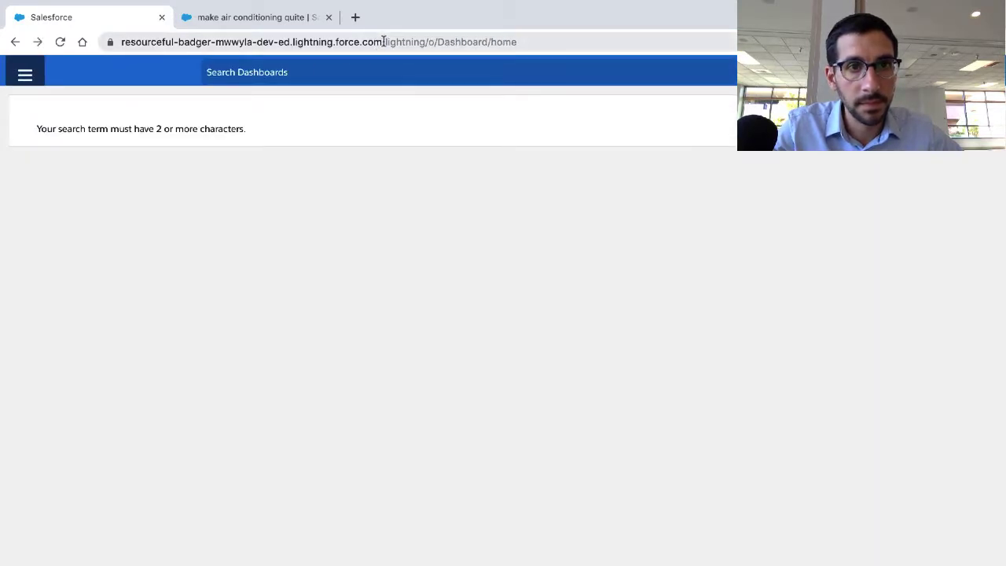
pyautogui.moveTo(383, 41); pyautogui.dragTo(550, 90)
pyautogui.press('BackSpace')
pyautogui.press('Return')
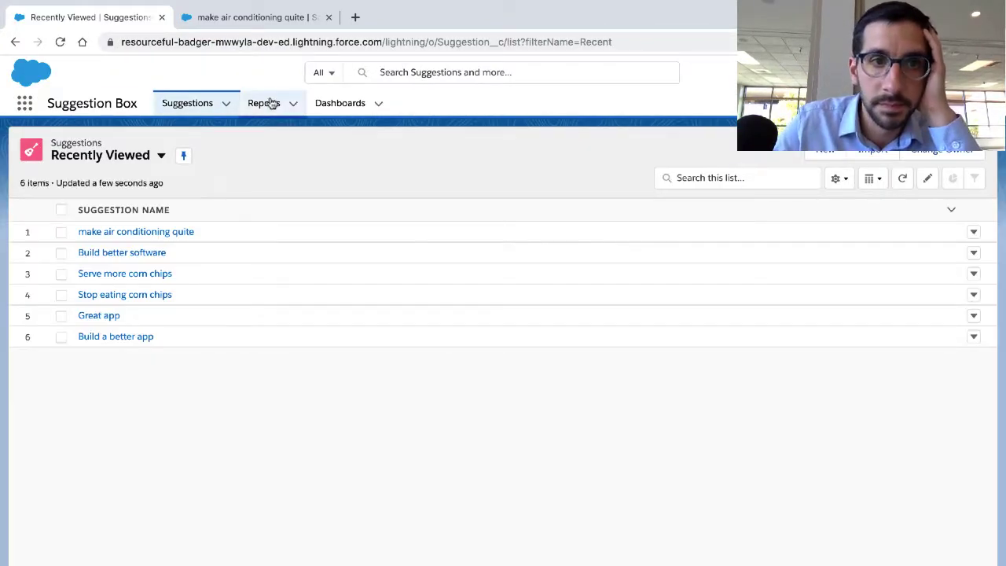
# Delete the duplicate Suggestions: By Status report stored in Private Reports and open the one in Public Reports.
pyautogui.click(265, 103)
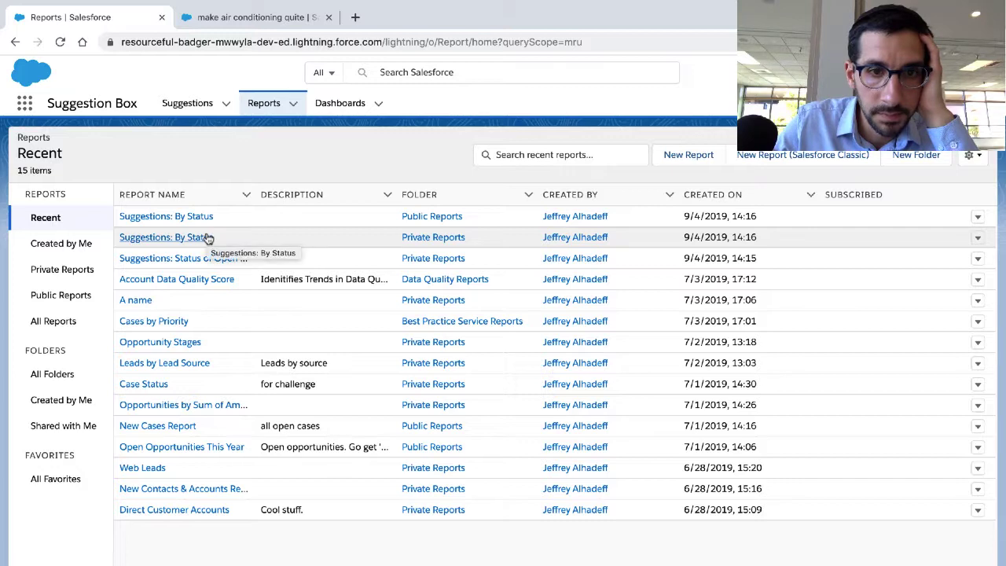
pyautogui.click(197, 237)
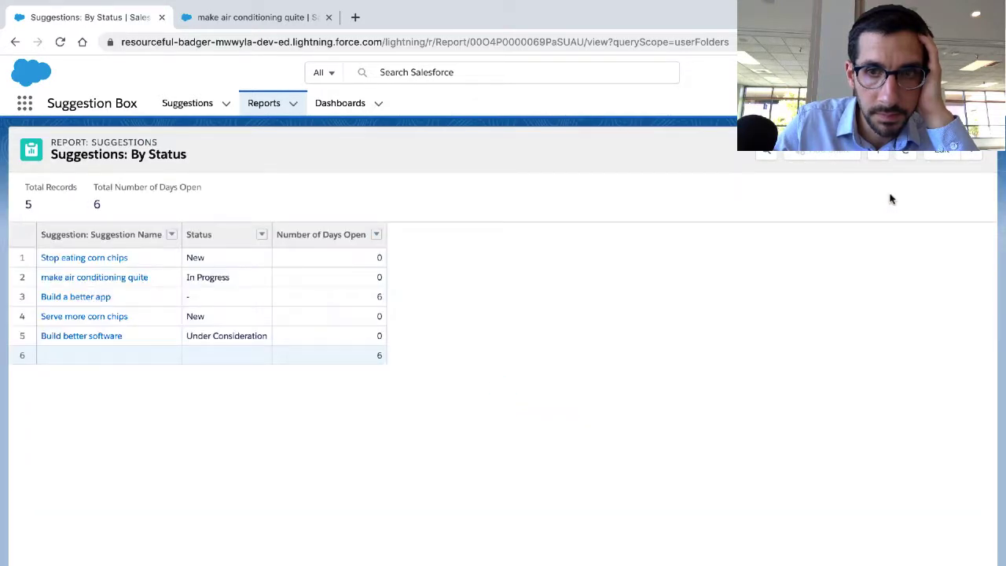
pyautogui.click(971, 160)
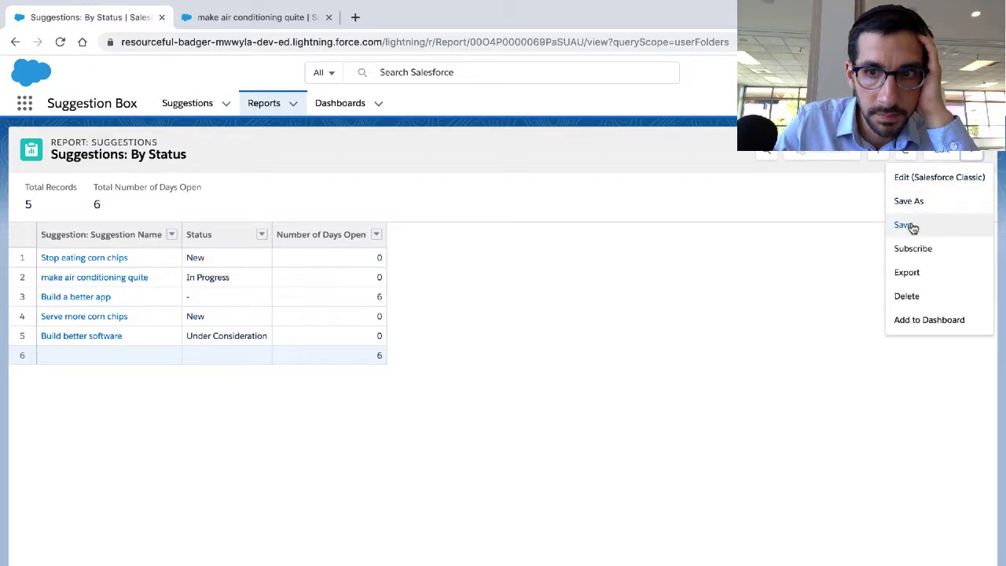
pyautogui.click(908, 297)
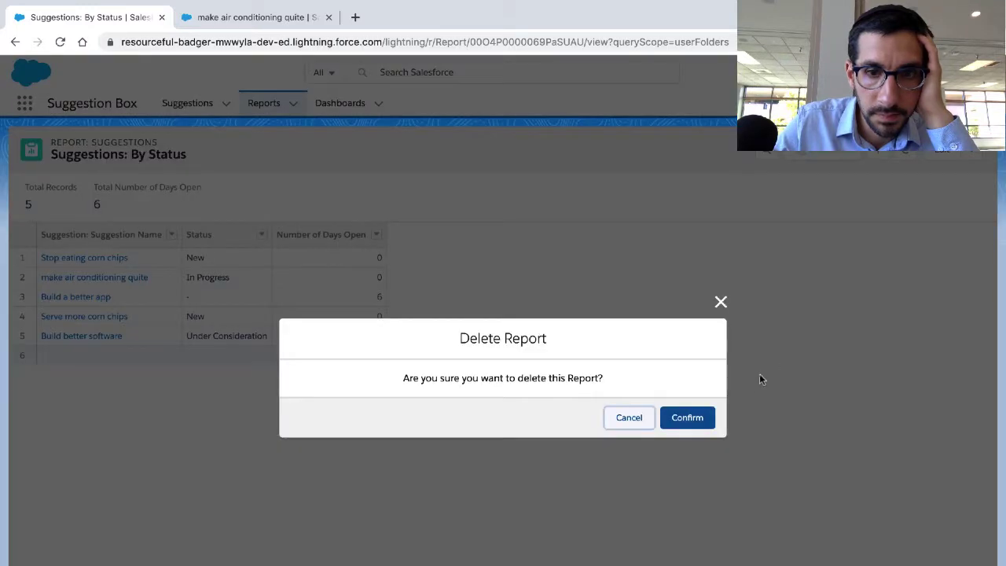
pyautogui.click(689, 417)
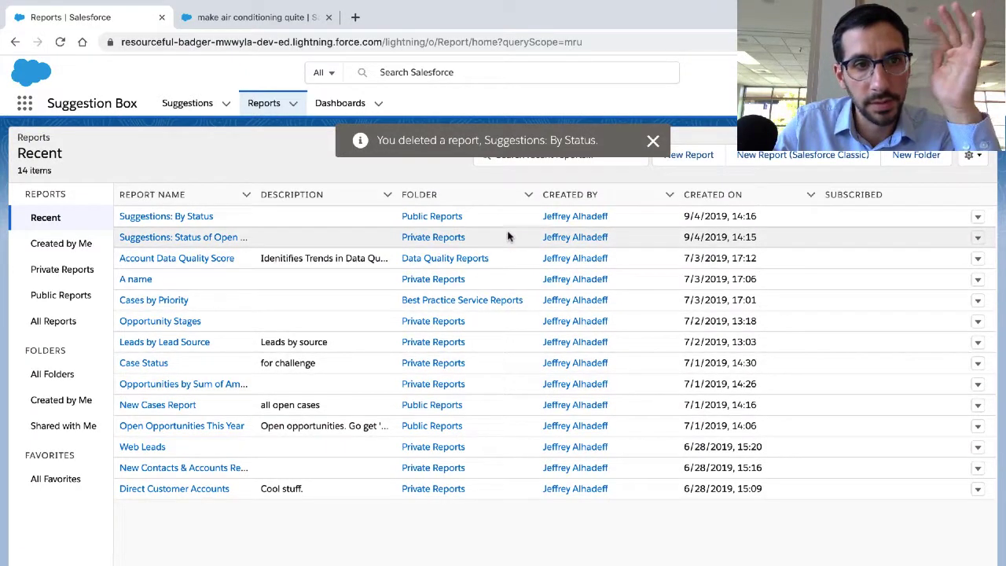
pyautogui.click(203, 216)
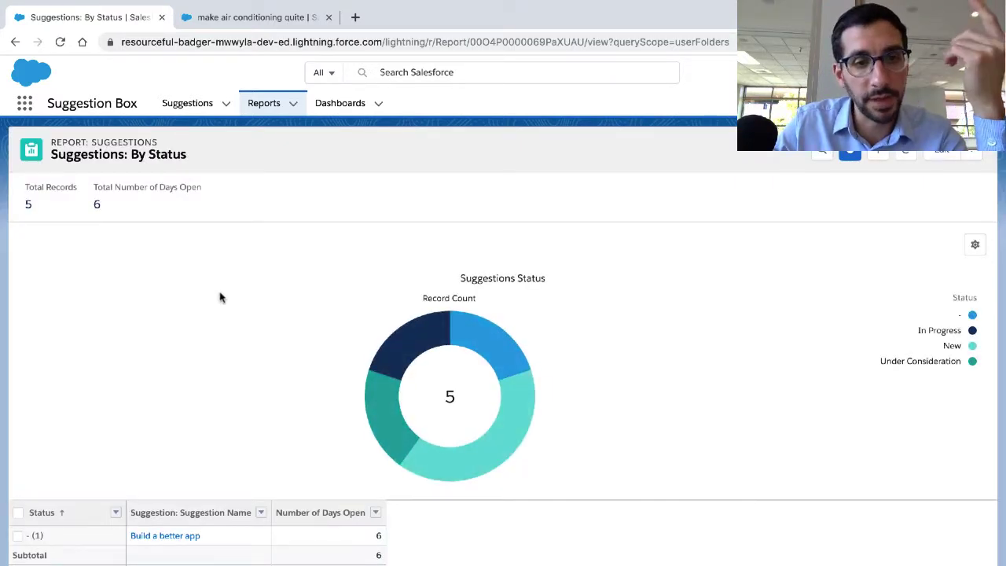
# Review the public Suggestions: By Status report and resubmit the Verify Step check in Trailhead for the Resourceful-badger playground.
pyautogui.scroll(-3, 220, 295)
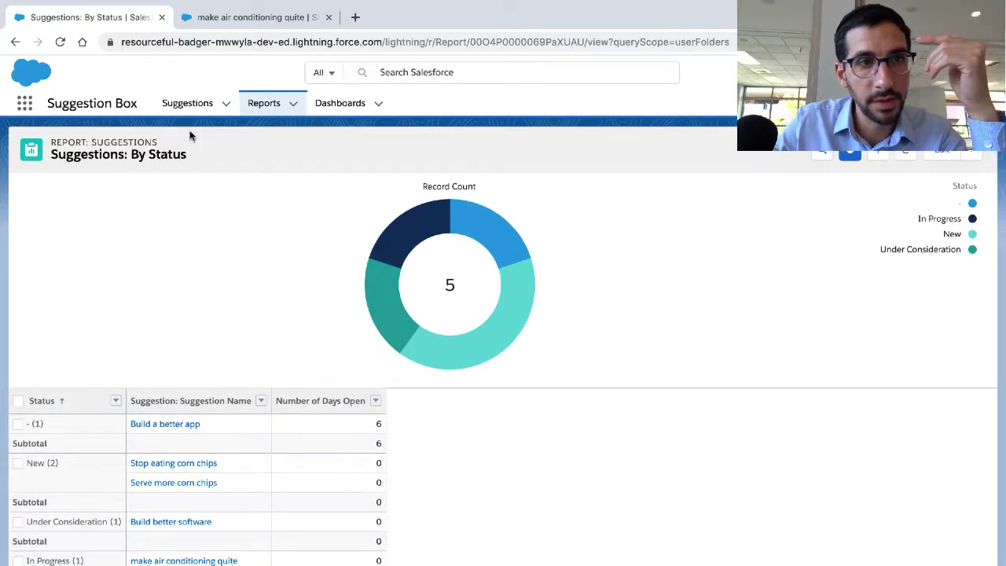
pyautogui.hotkey('ctrl', 'Left')
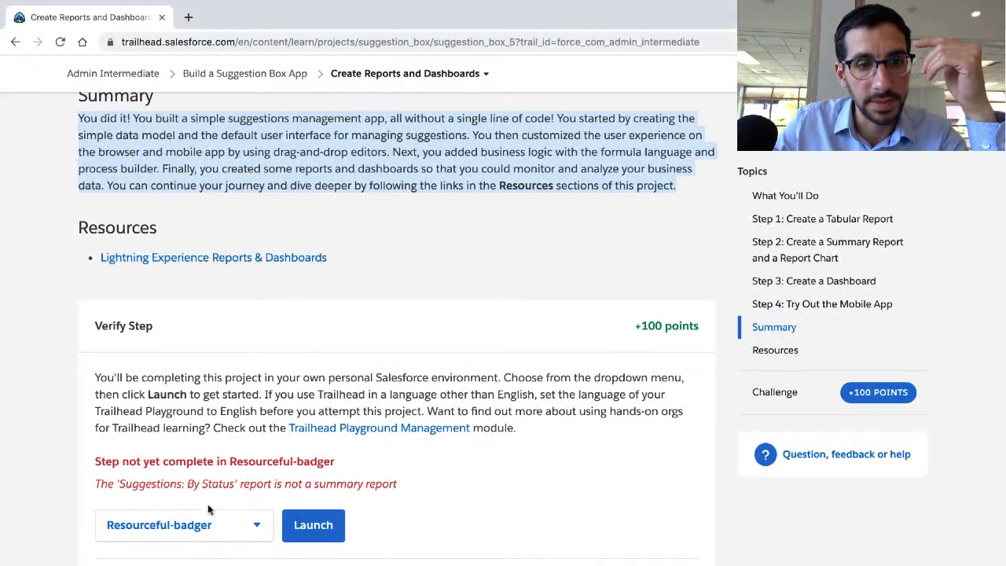
pyautogui.click(205, 565)
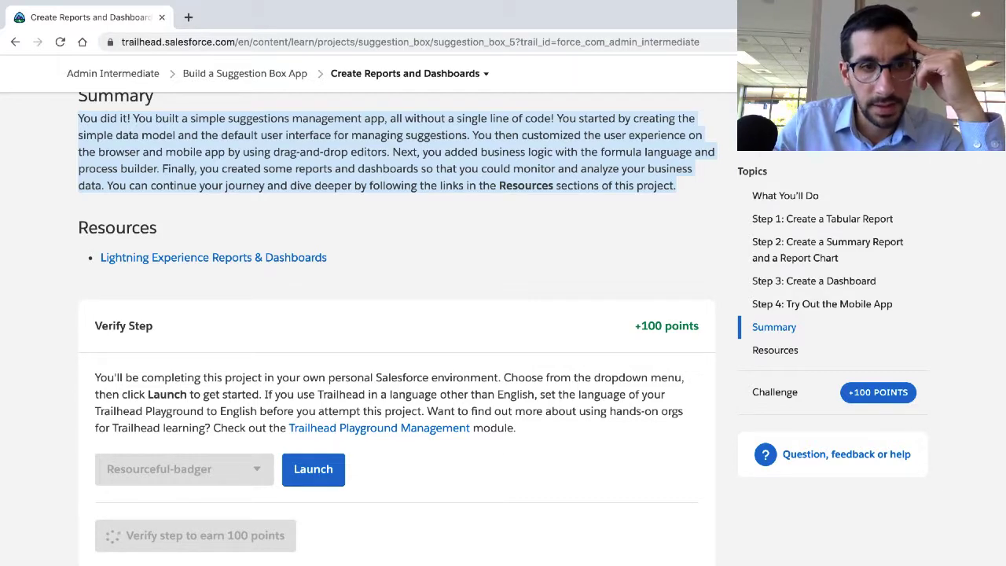
pyautogui.hotkey('ctrl', 'Right')
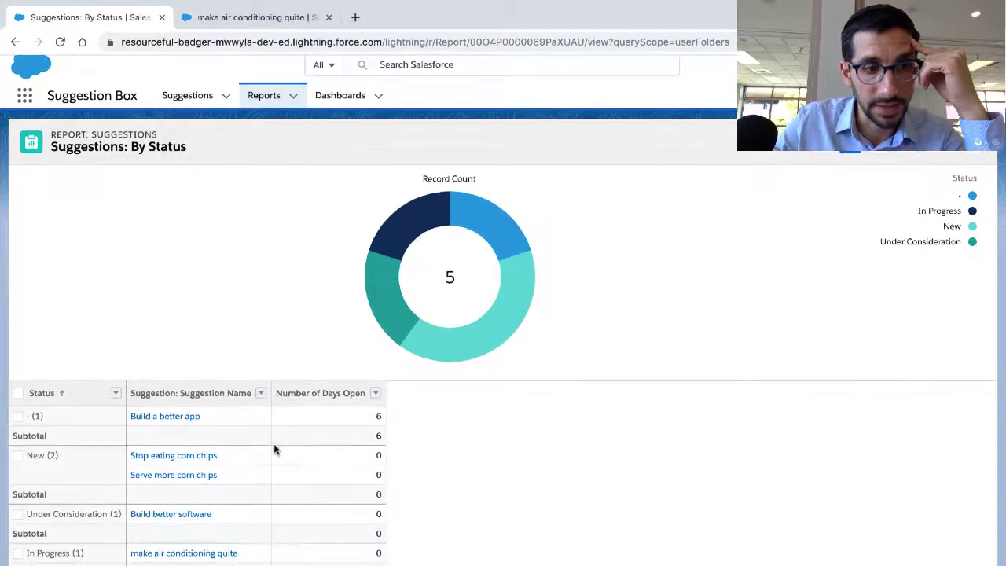
pyautogui.hotkey('ctrl', 'Left')
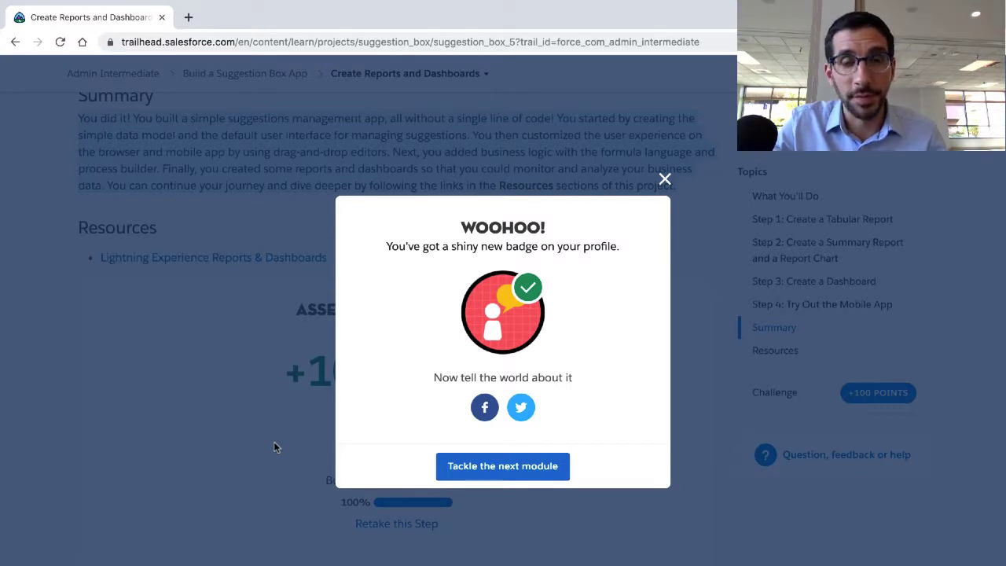
pyautogui.click(637, 8)
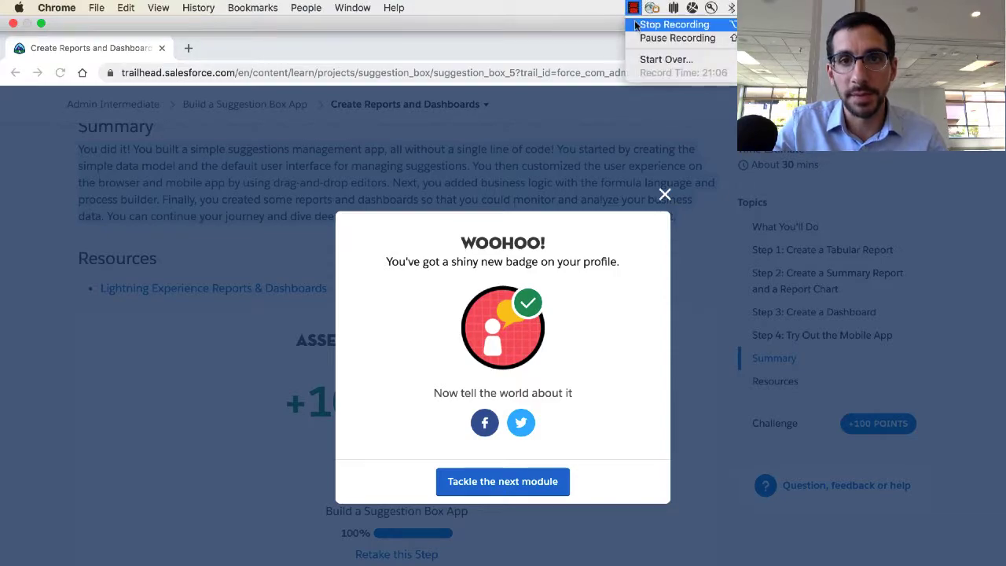